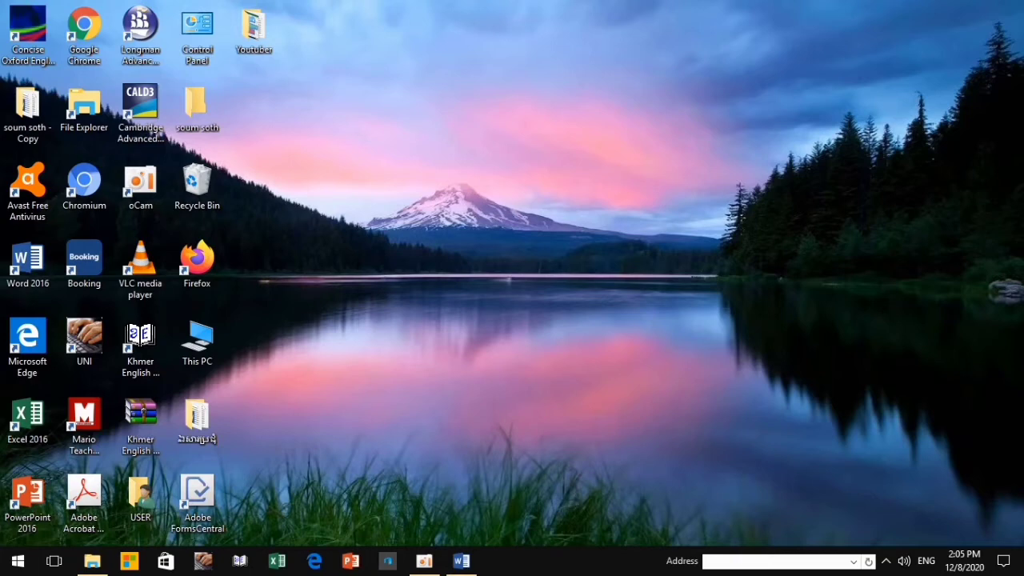
- Bring the open Khmer organisation chart document in Word to the front
click(461, 561)
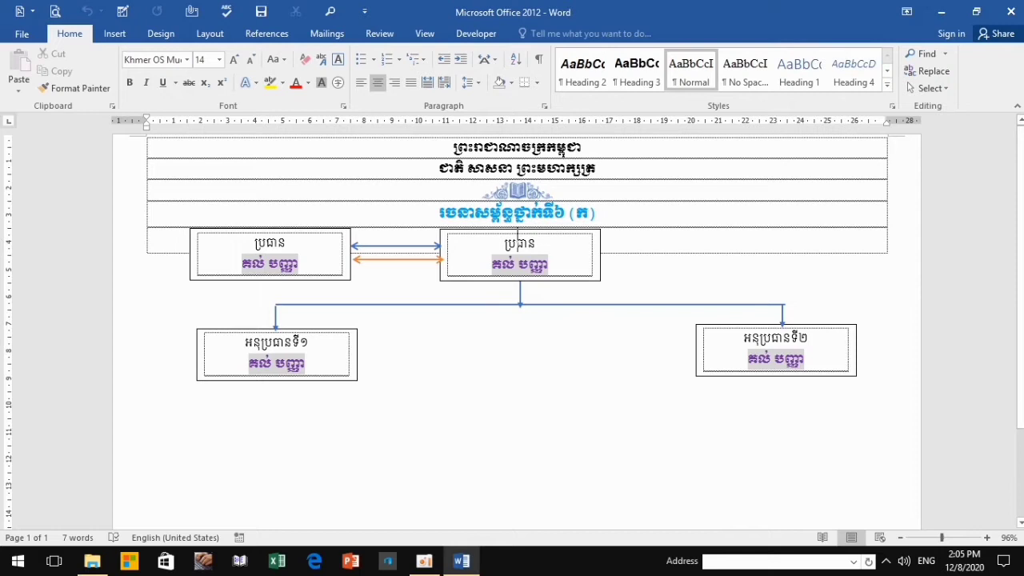
- Replace the top-left box title ប្រធាន with ទីប្រឹក្សា, typed with Khmer input
click(243, 264)
double_click(269, 242)
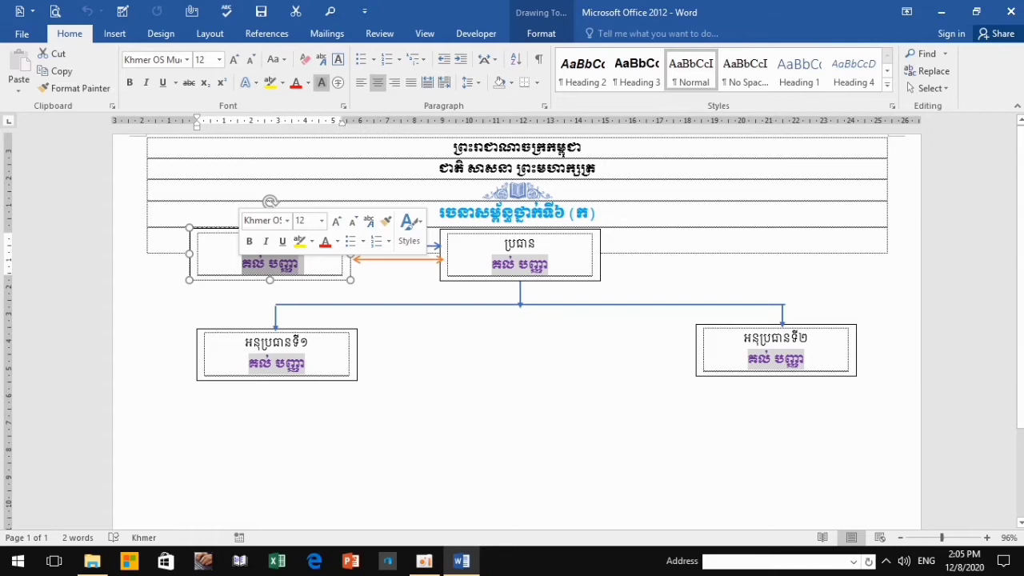
key(Escape)
key(Escape)
double_click(269, 242)
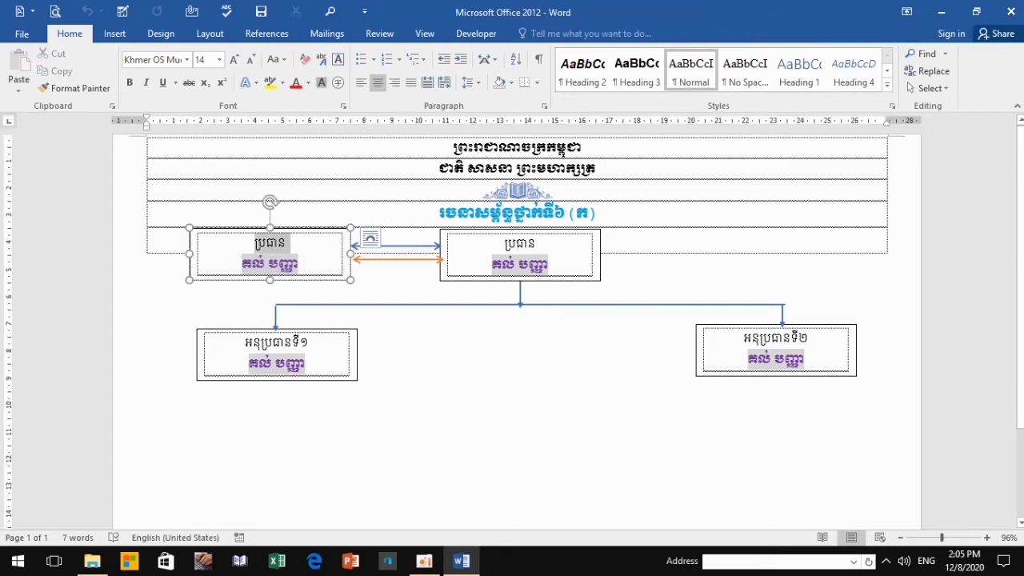
key(Delete)
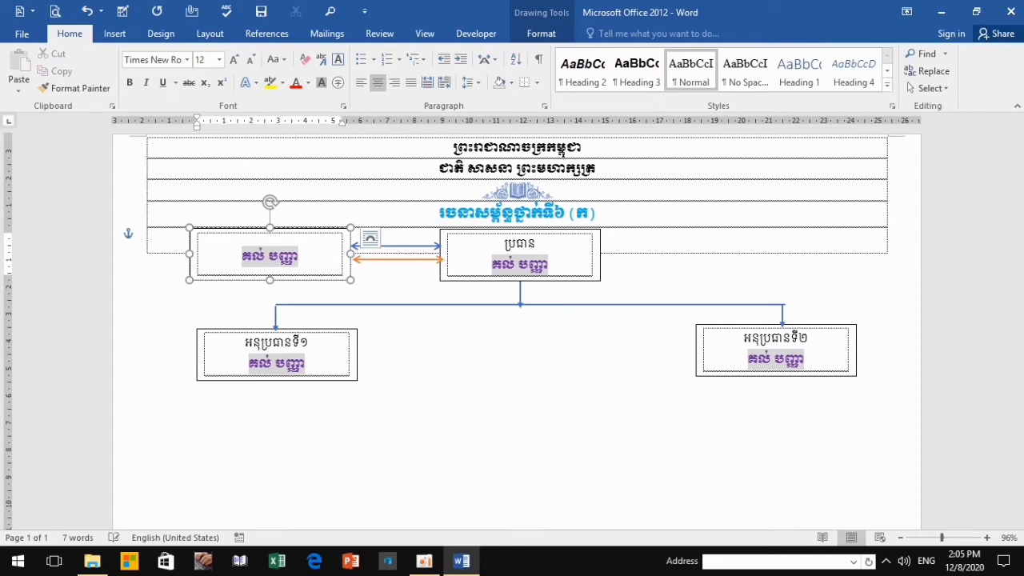
key(alt+shift)
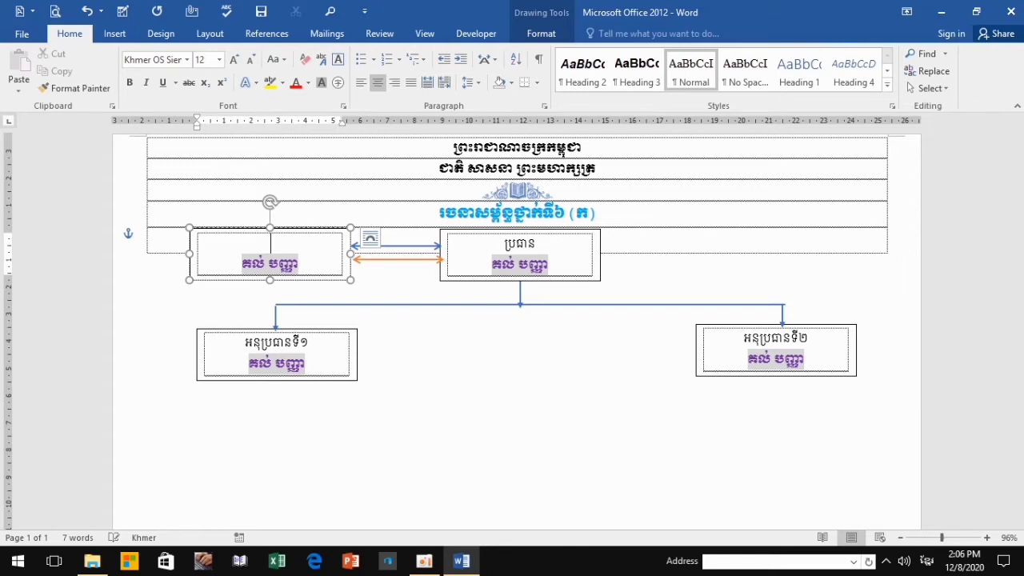
text(ទី)
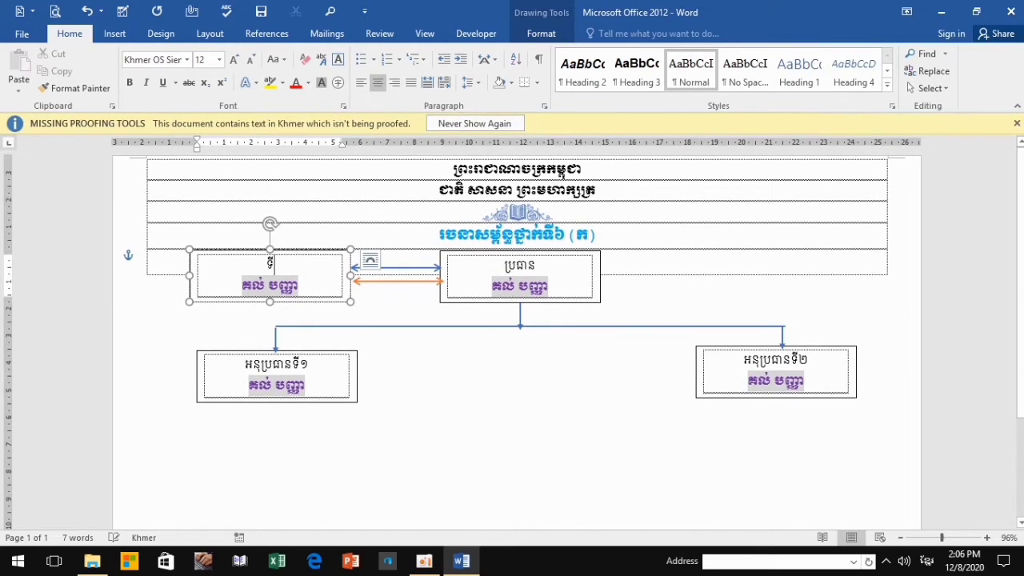
click(1016, 123)
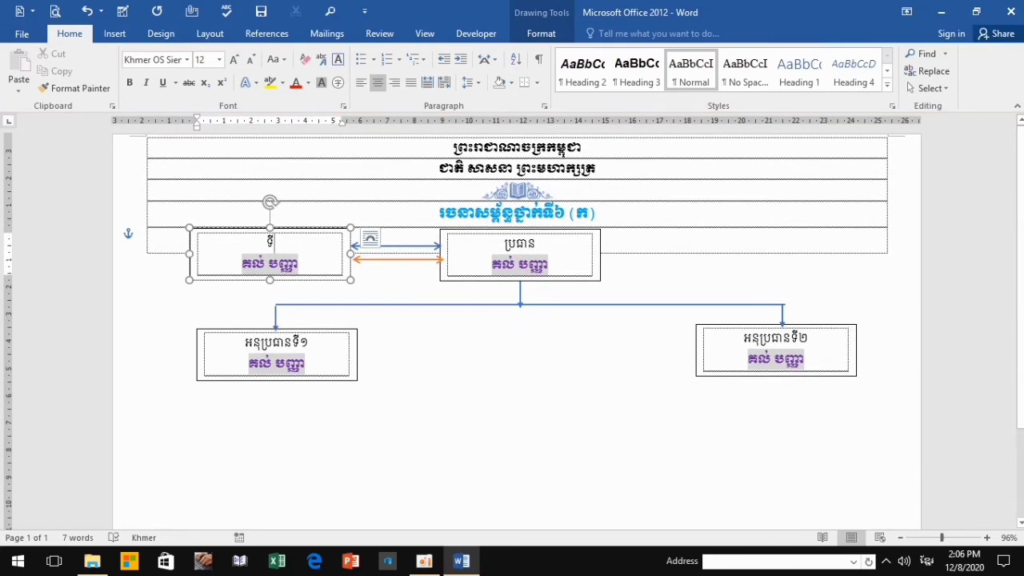
text(ប្រឹក)
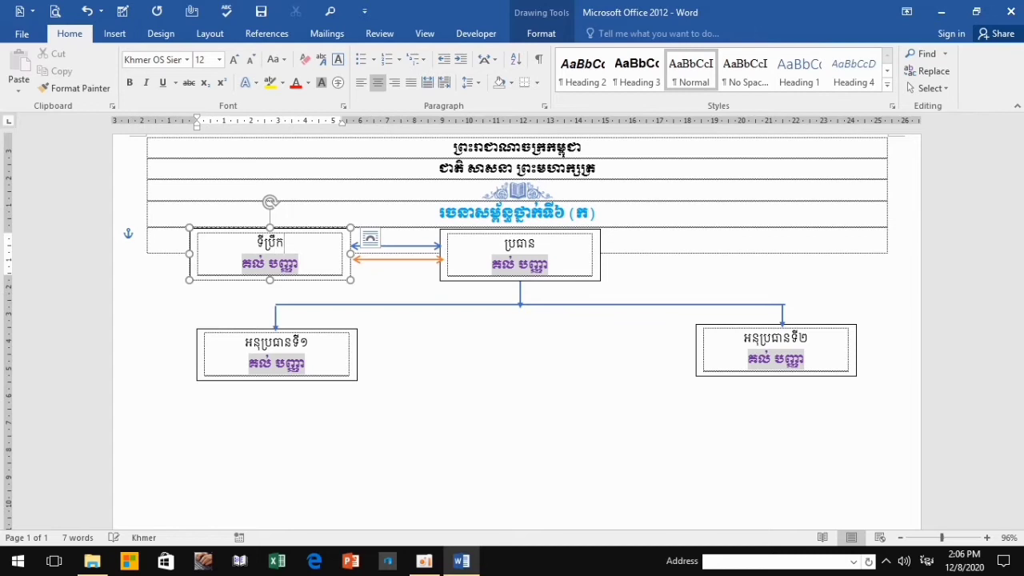
text(្សា)
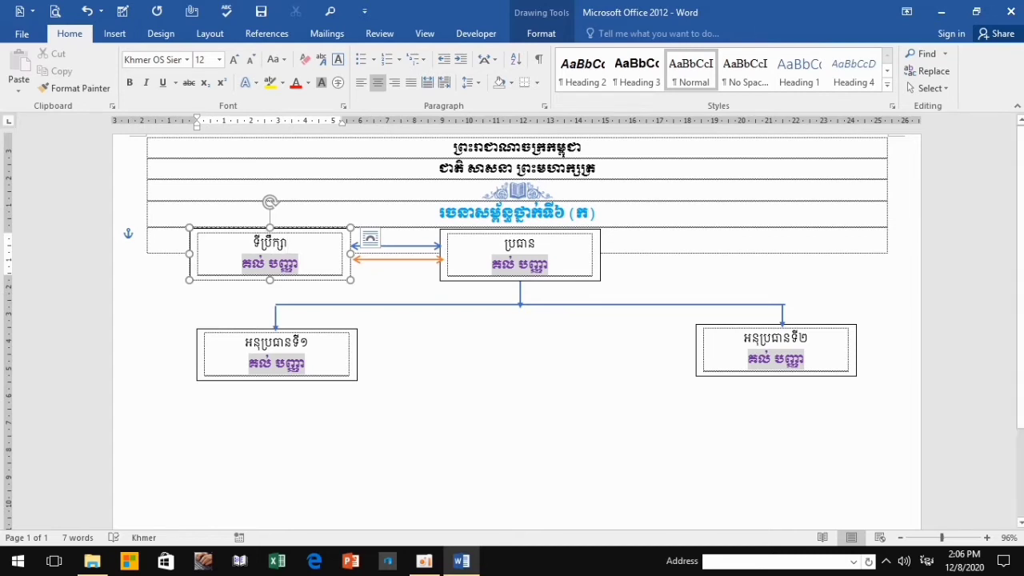
- Make the title ទីប្រឹក្សា red
key(shift+Home)
double_click(270, 241)
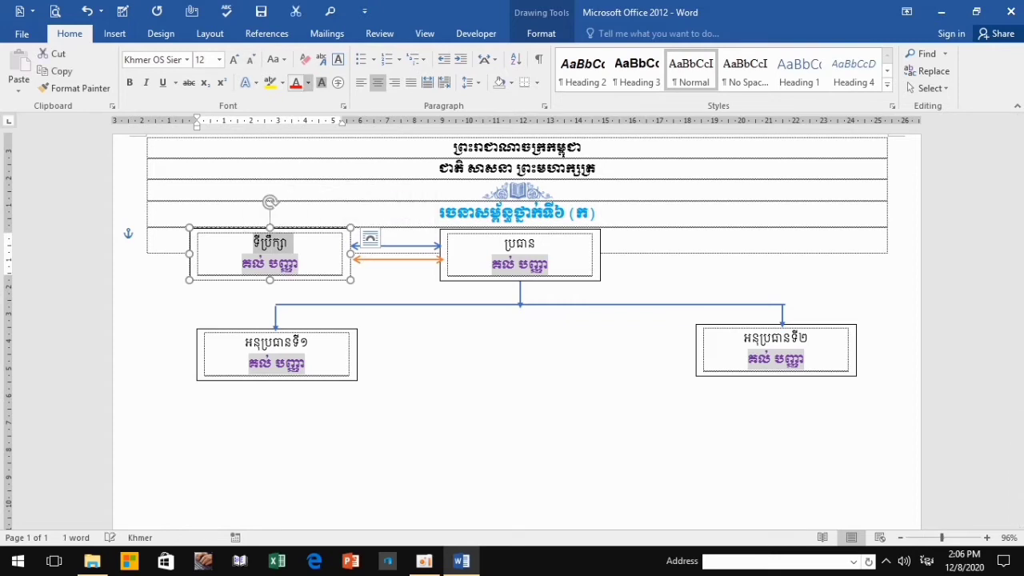
click(307, 83)
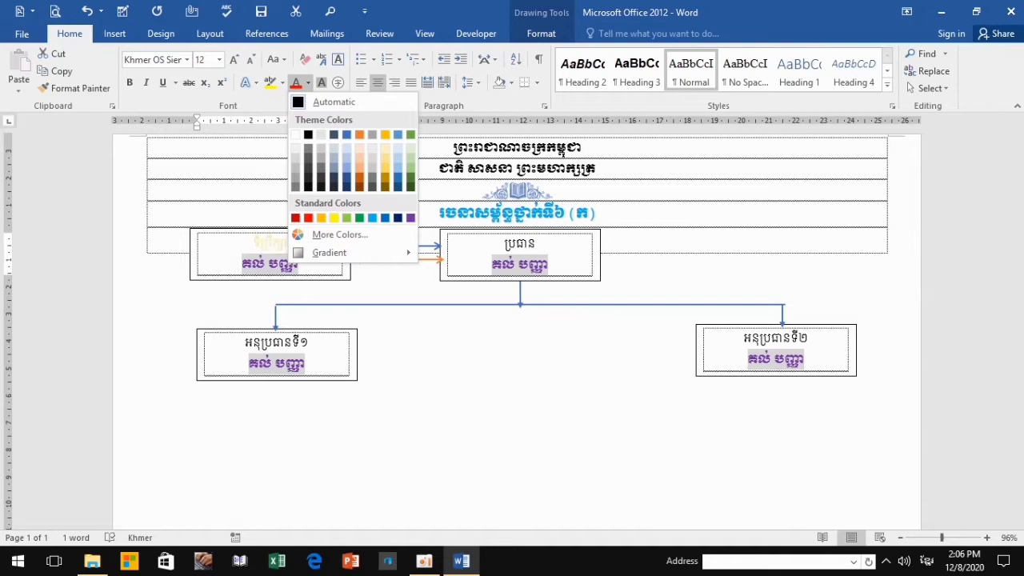
click(307, 218)
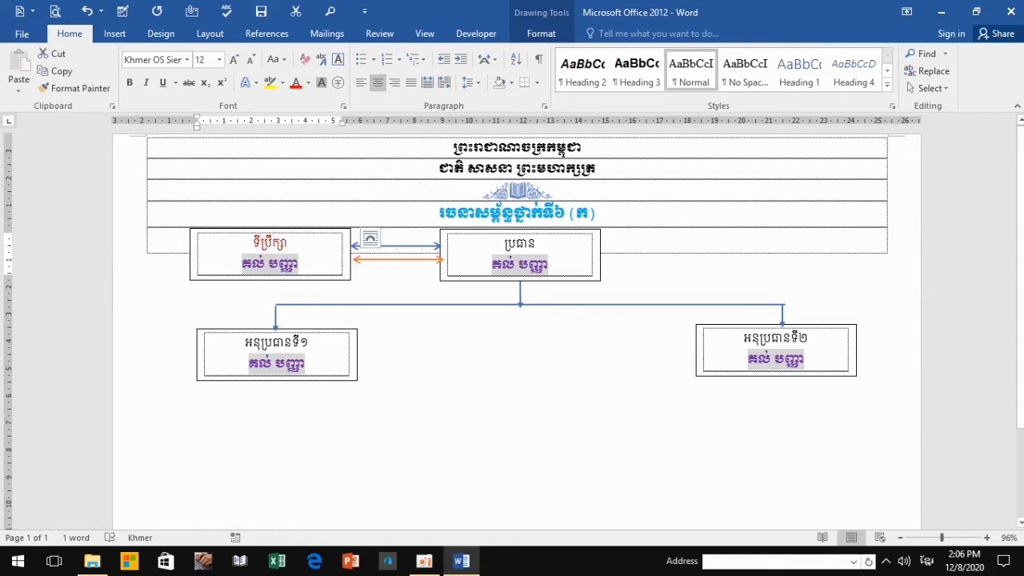
- Overwrite the top-left box's second line with the new person's full name
click(297, 265)
drag(299, 265, 242, 264)
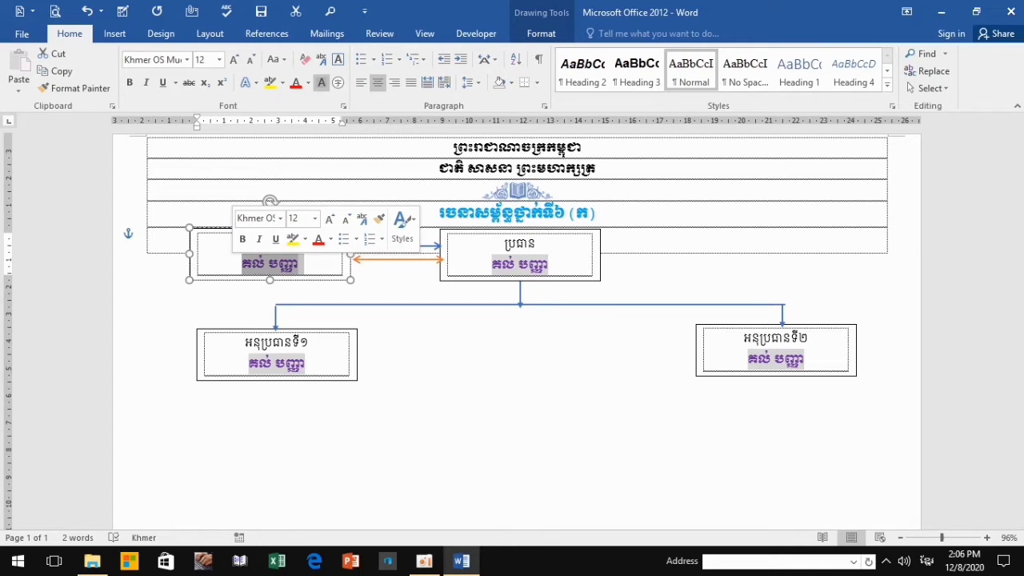
text(សល់)
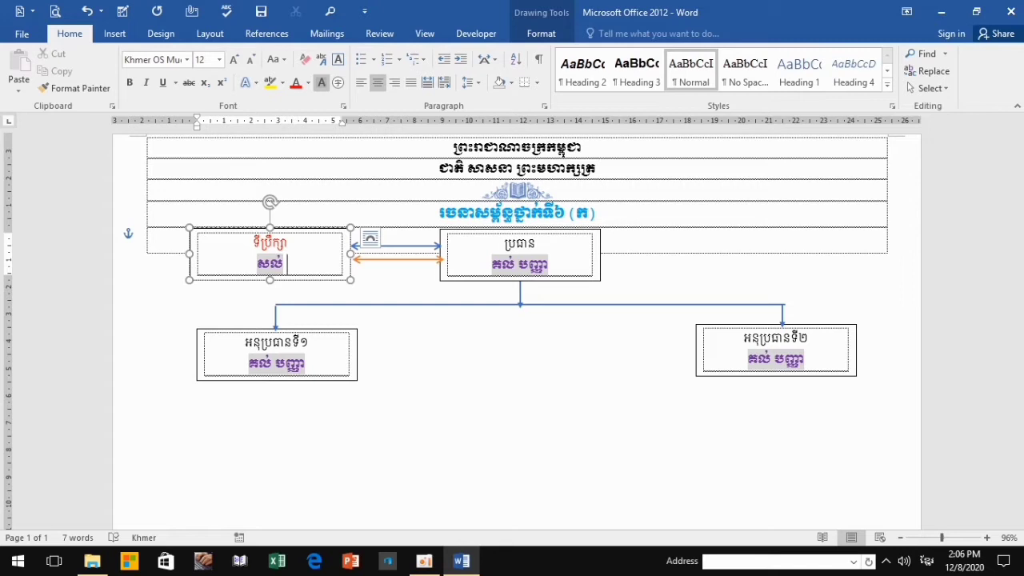
text( គគ្គី)
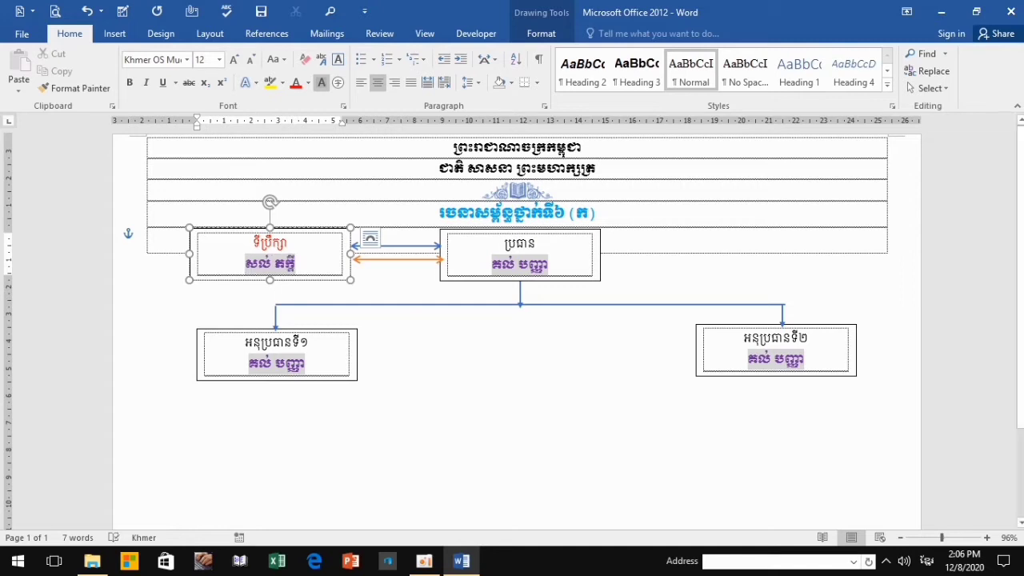
- Type new people's names over the name lines of the អនុប្រធានទី១ and អនុប្រធានទី២ boxes
click(275, 329)
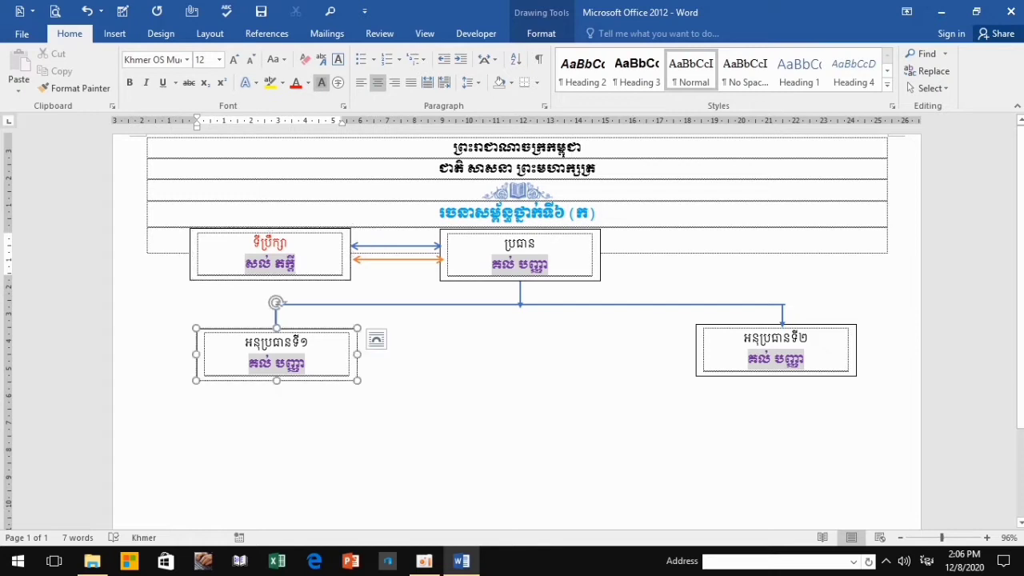
drag(308, 364, 248, 364)
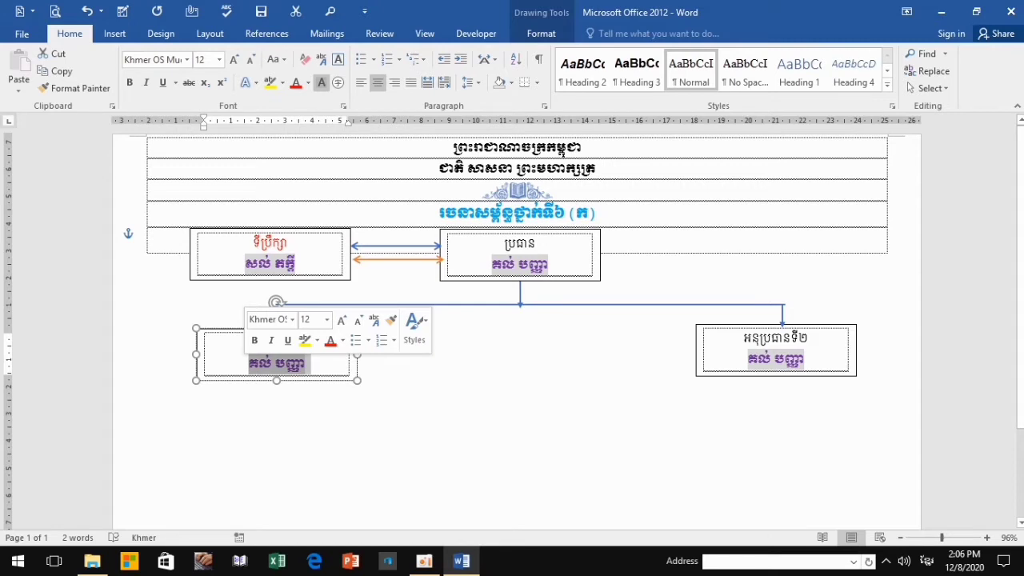
text(ចាន)
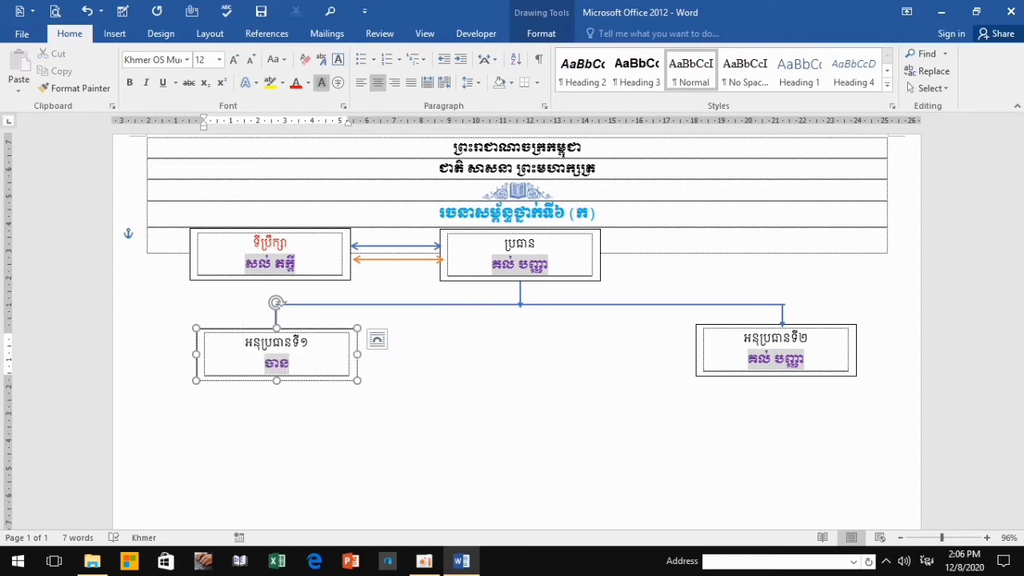
text(់ ព)
text(ិសី)
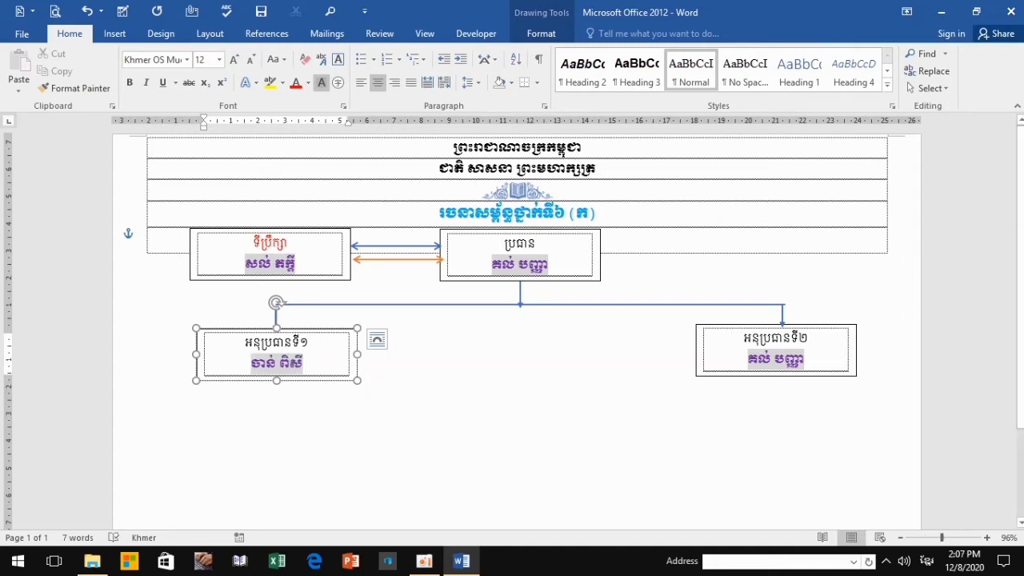
drag(747, 359, 809, 359)
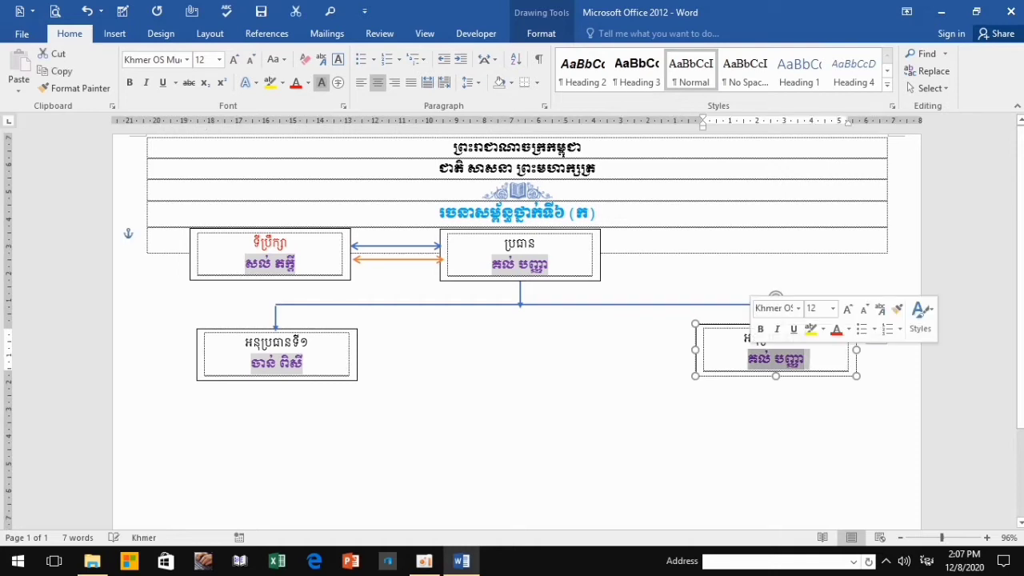
text(ម)
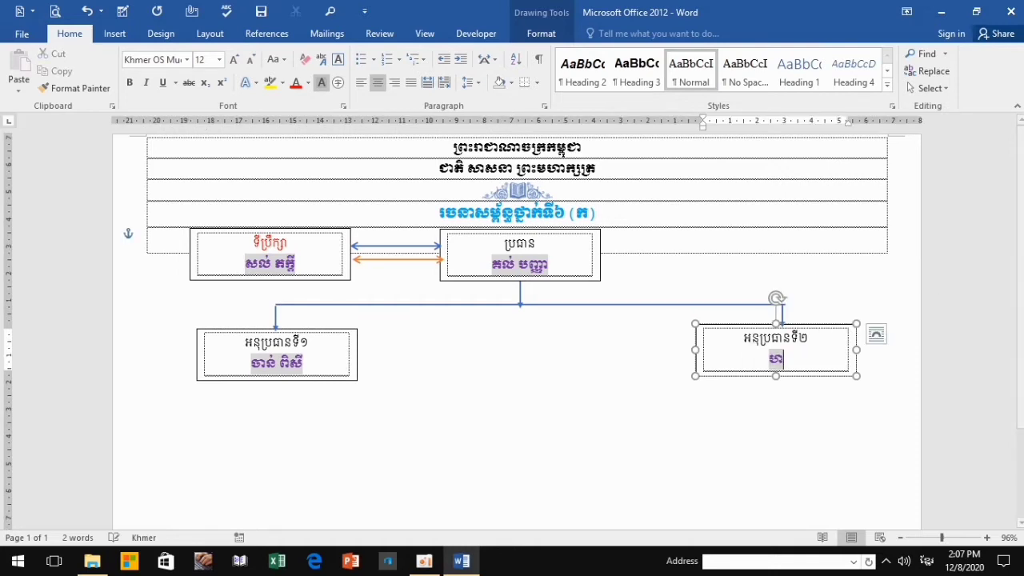
text(ោស់)
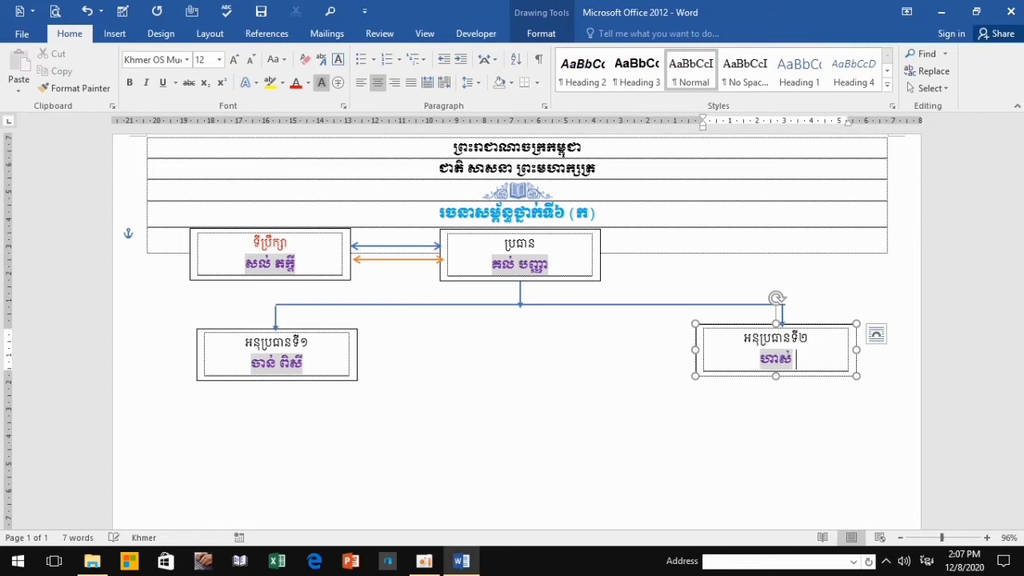
text( ជេ)
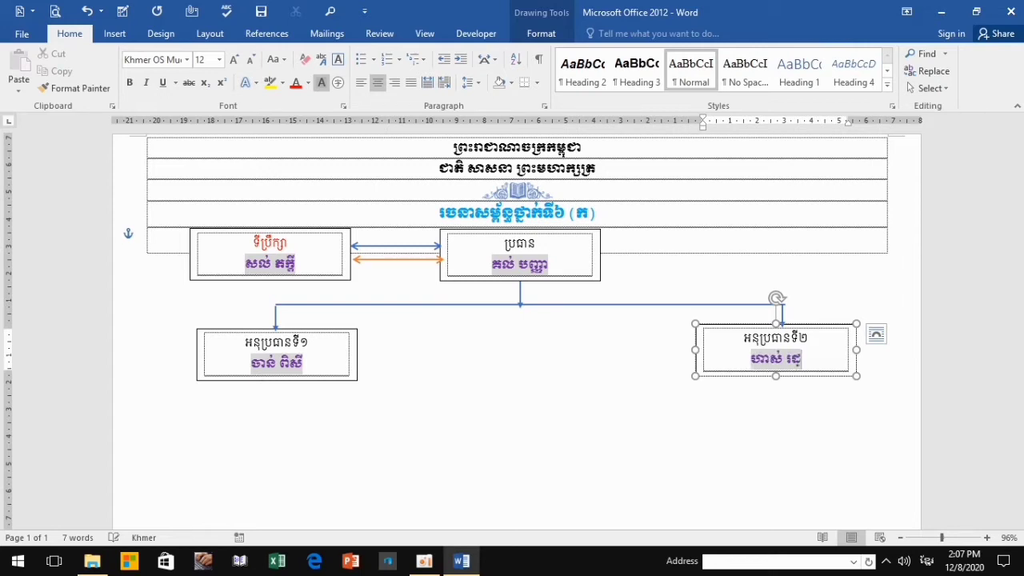
text(្ញ)
text(ា)
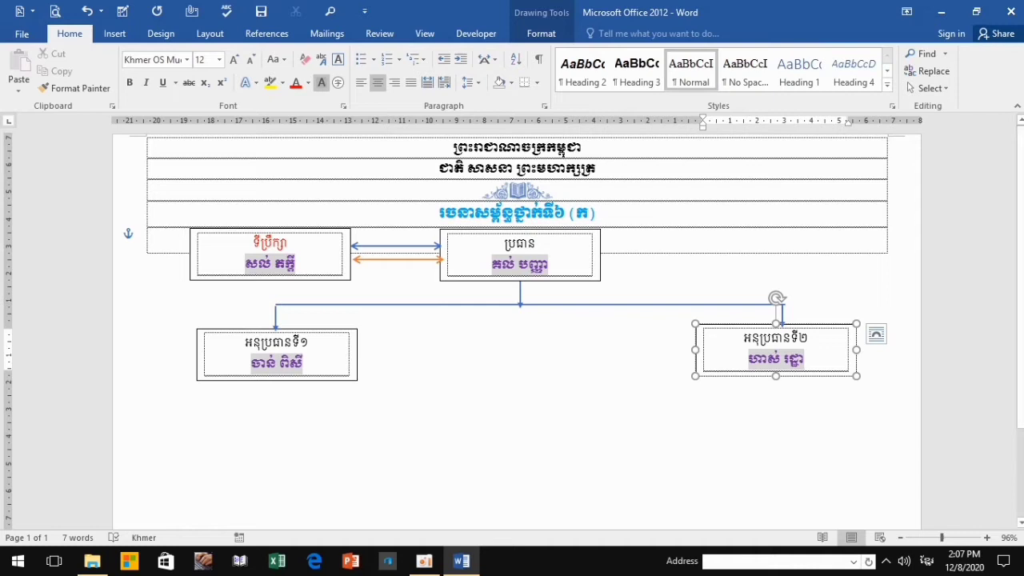
scroll(516, 320, down, 3)
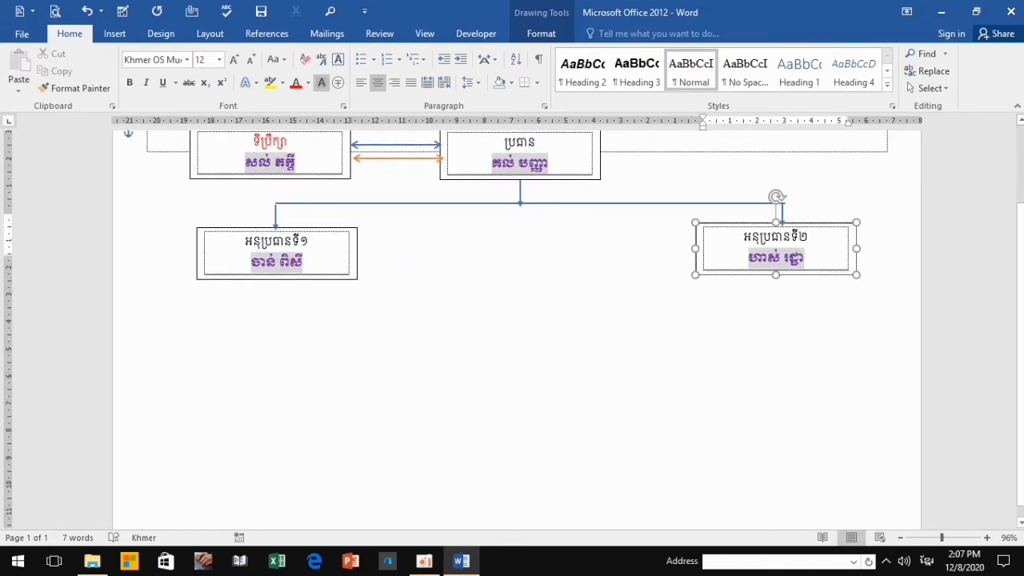
scroll(516, 320, down, 1)
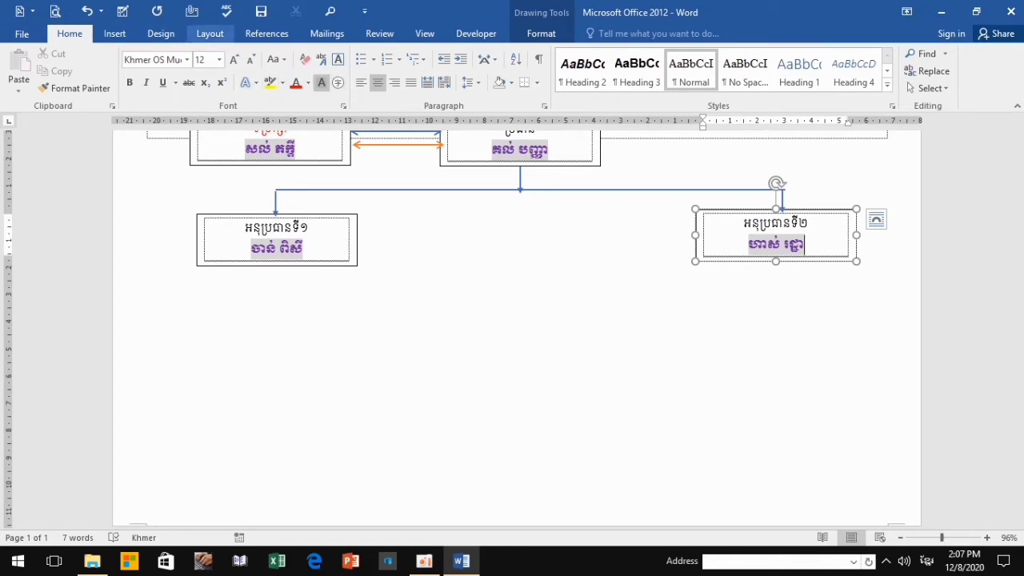
- Draw a rectangle below the lower-left box and give it a white fill with black outline style
click(114, 33)
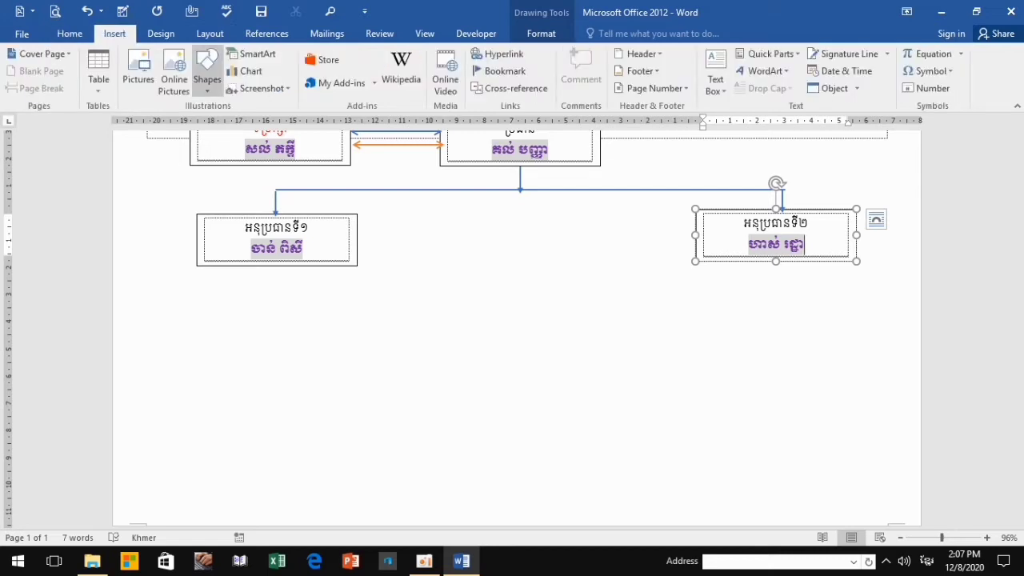
click(207, 73)
click(215, 231)
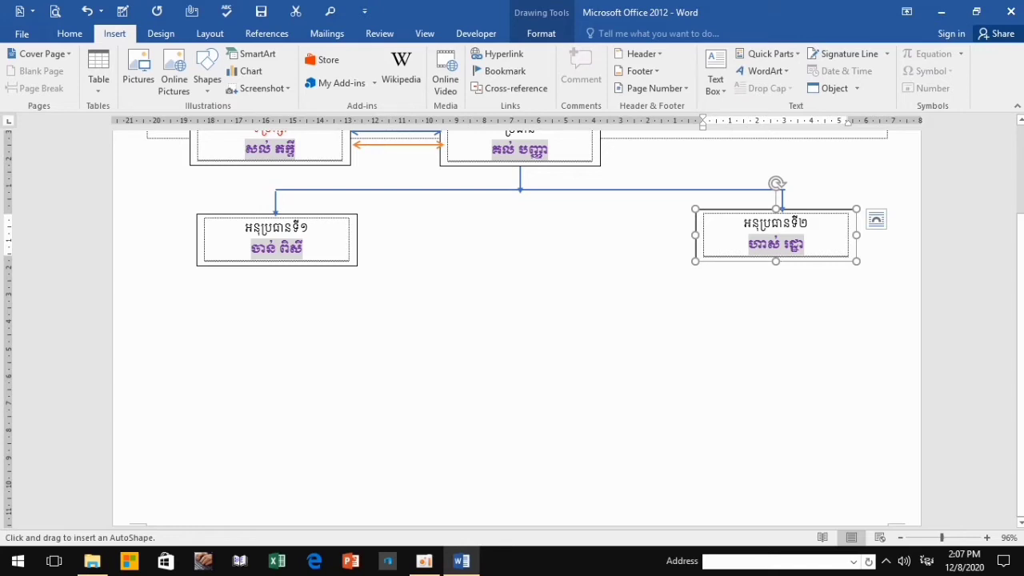
drag(144, 348, 351, 506)
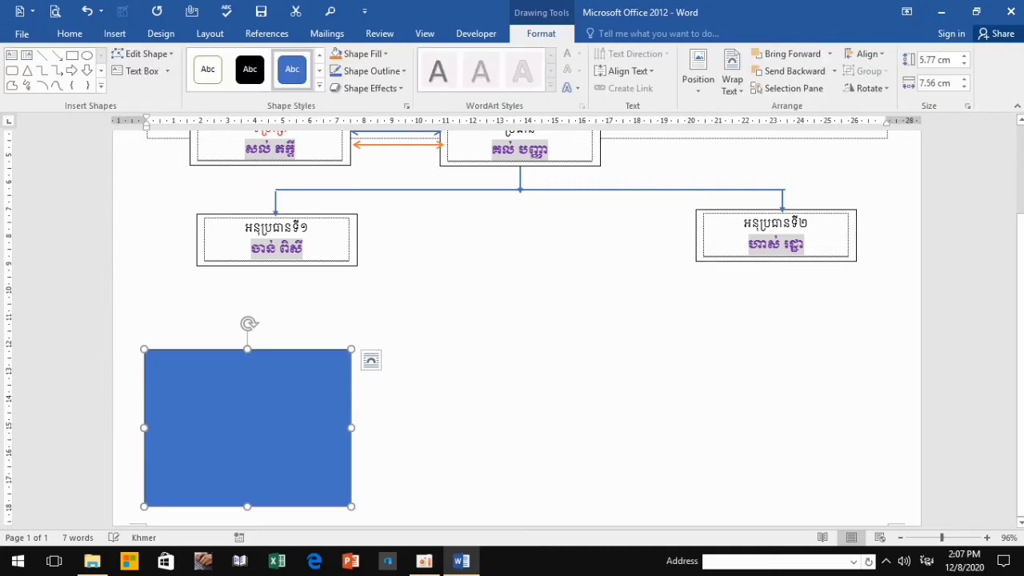
click(319, 88)
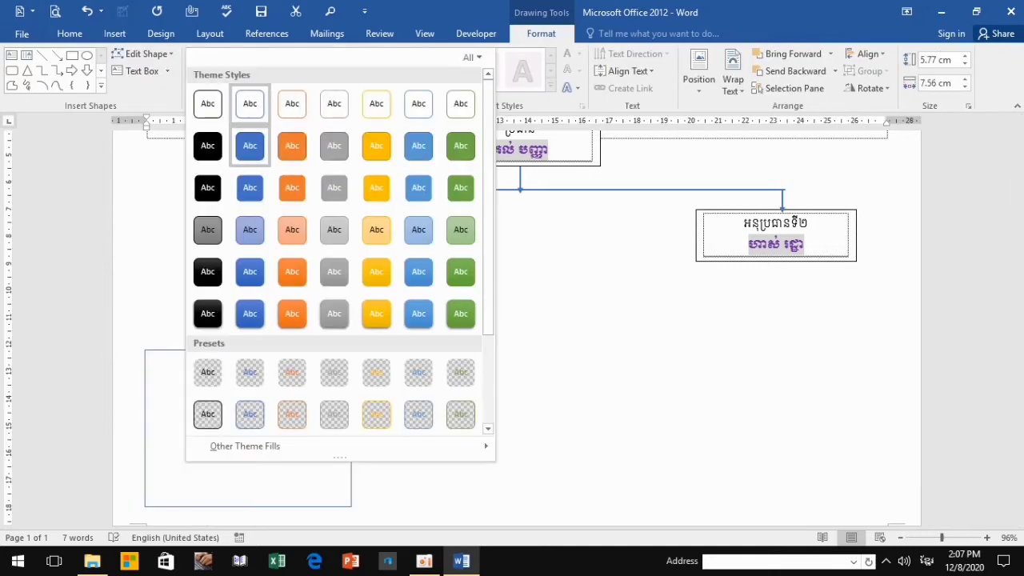
click(208, 102)
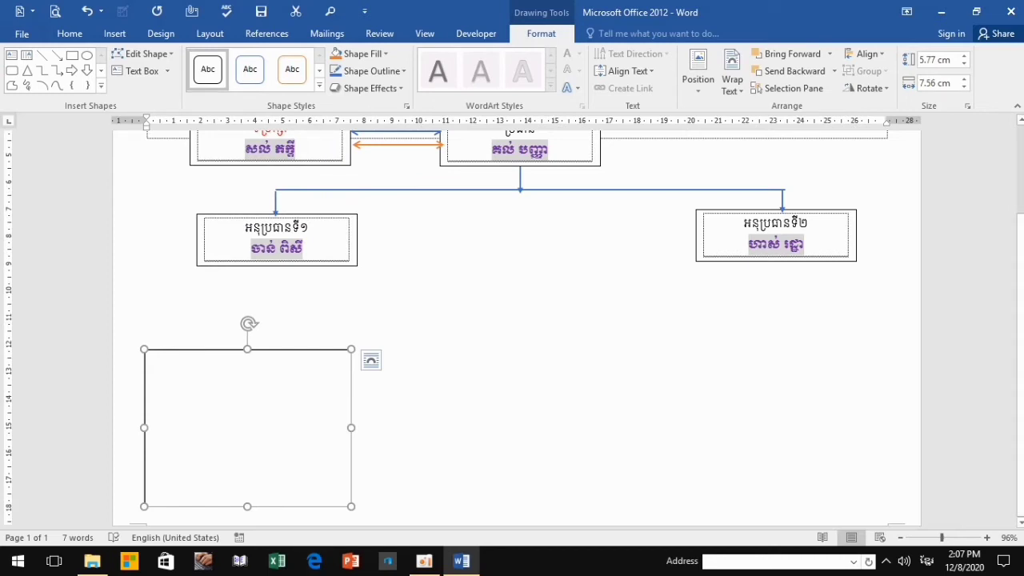
- Paste four copies of the empty rectangle and spread them out below the chart
key(ctrl+v)
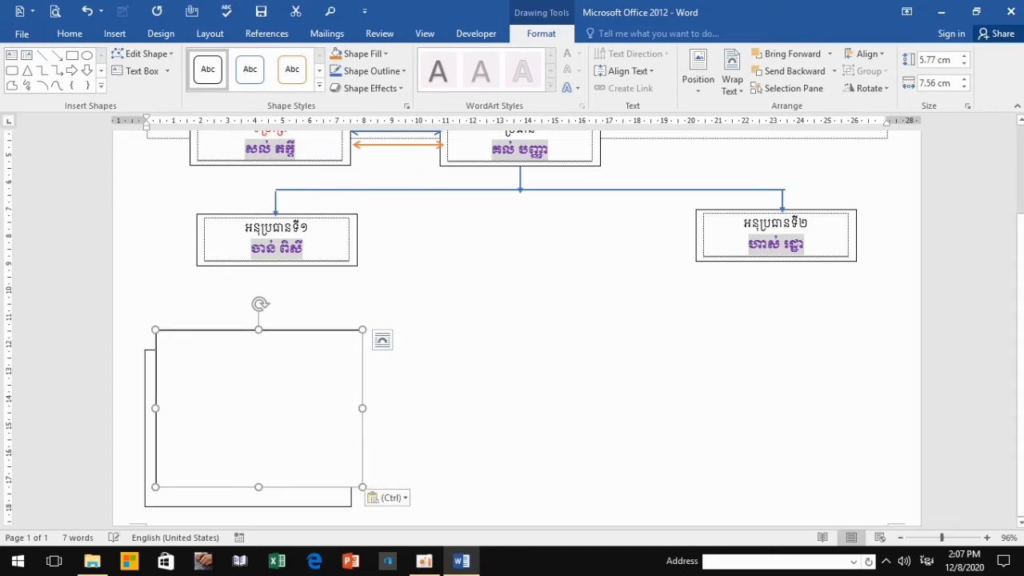
key(ctrl+v)
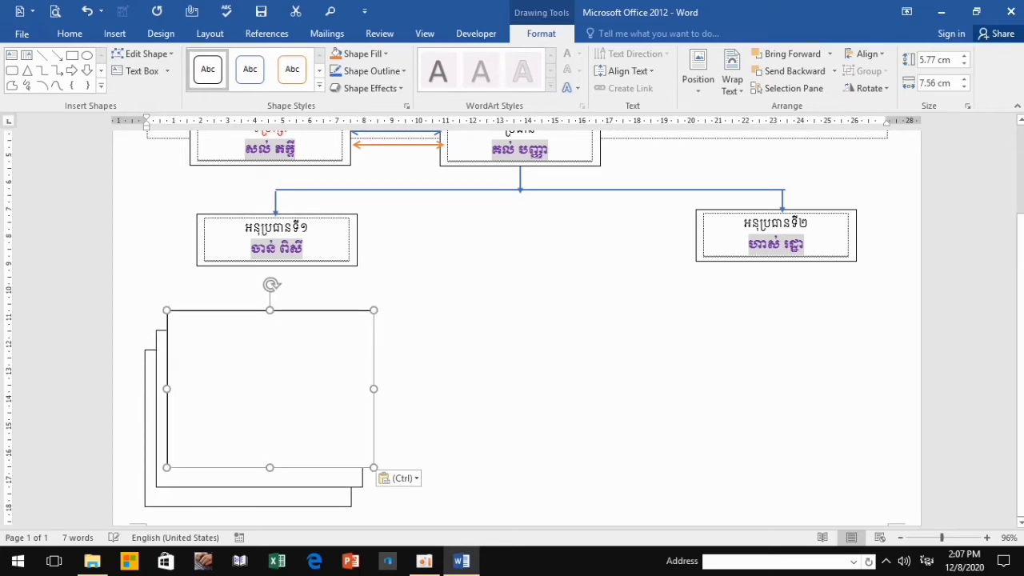
key(ctrl+v)
key(ctrl+v)
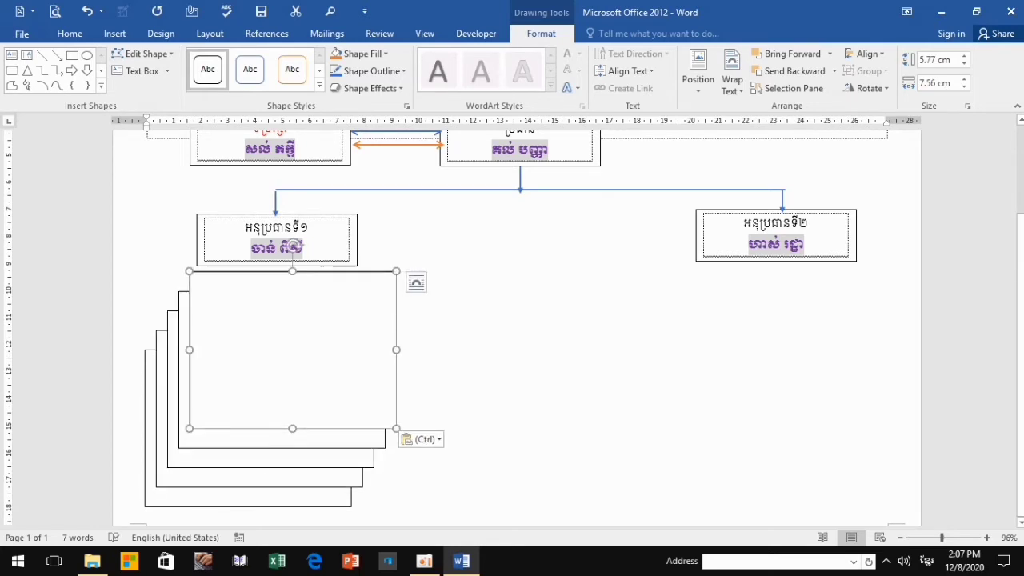
key(ctrl+v)
key(ctrl+v)
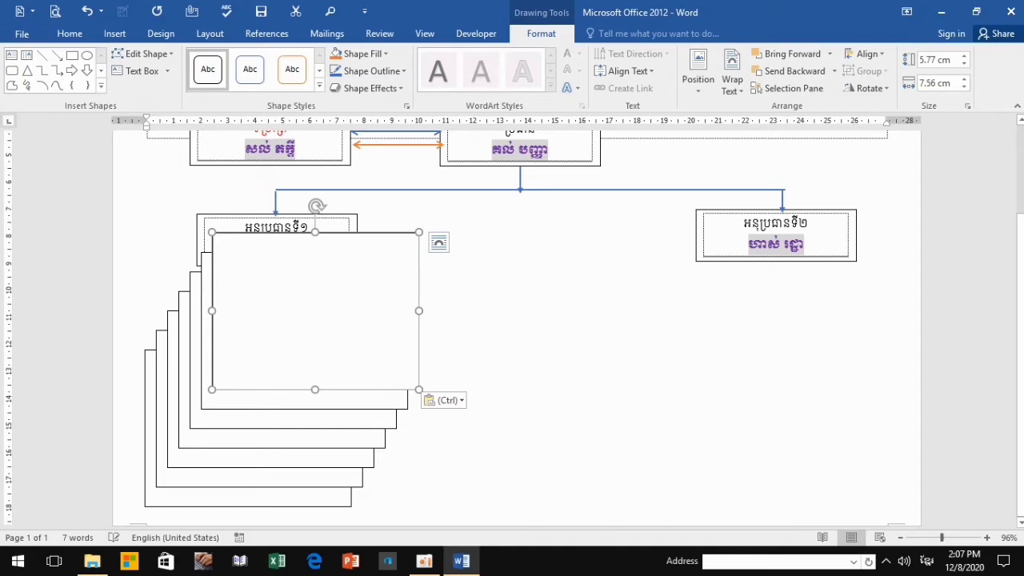
drag(314, 311, 782, 415)
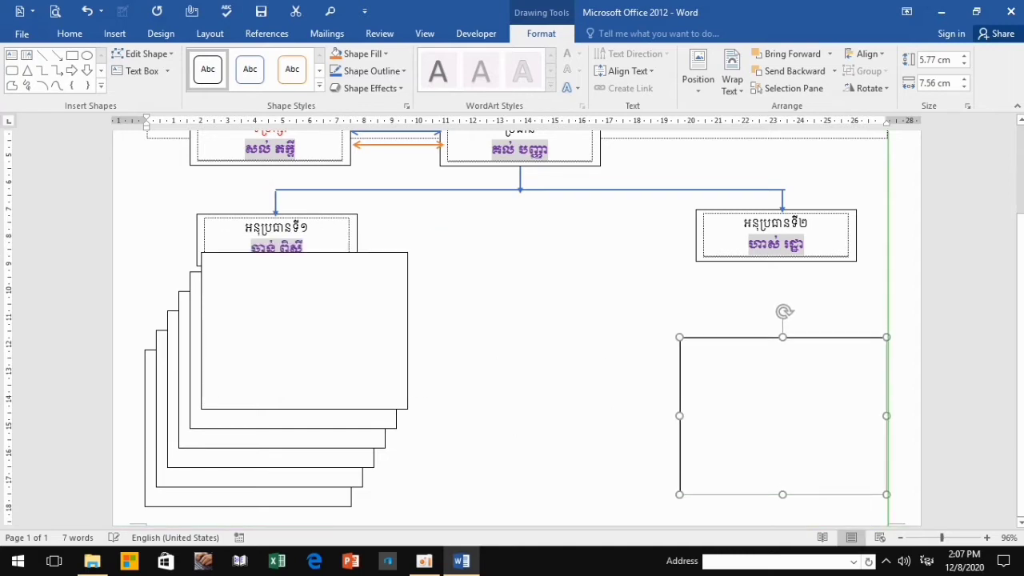
drag(303, 330, 572, 415)
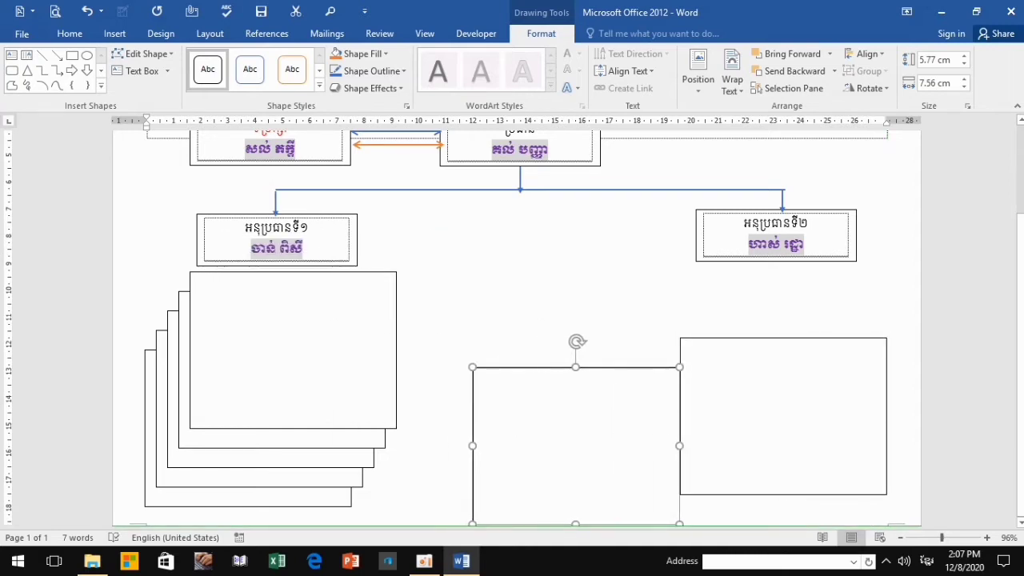
mouse_move(292, 349)
mouse_down()
mouse_move(374, 412)
mouse_move(502, 425)
mouse_up()
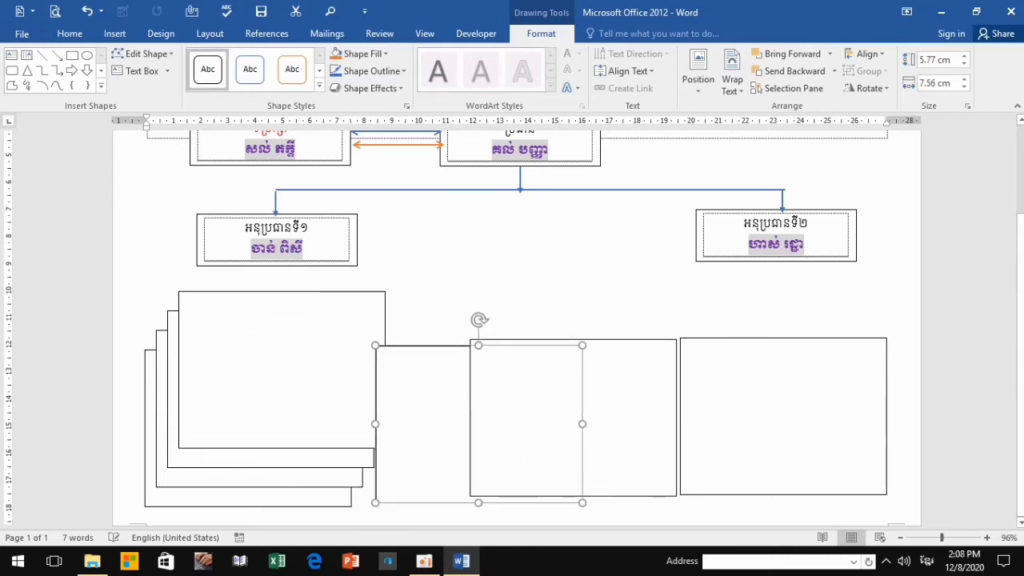
drag(280, 368, 658, 466)
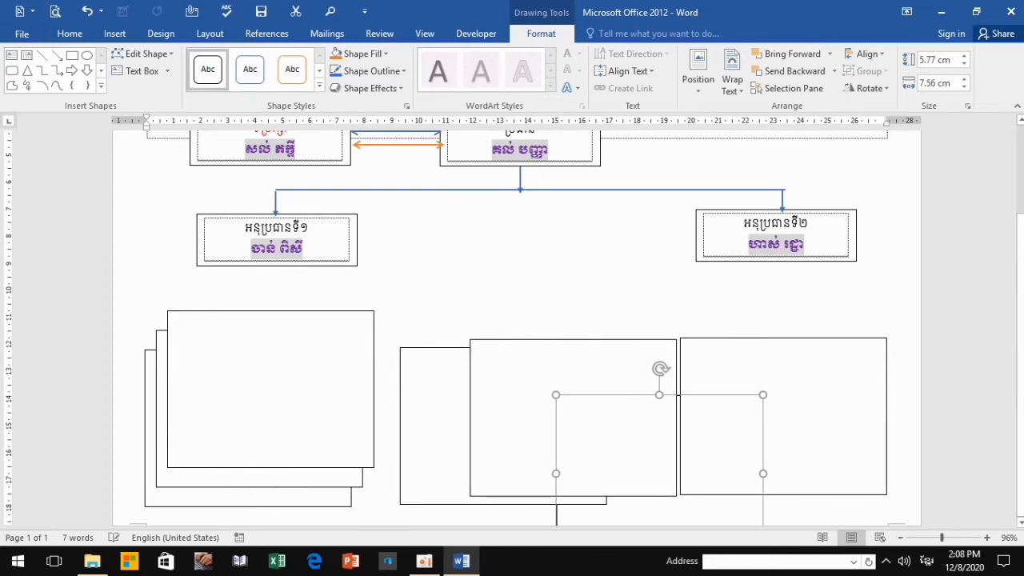
drag(264, 384, 502, 318)
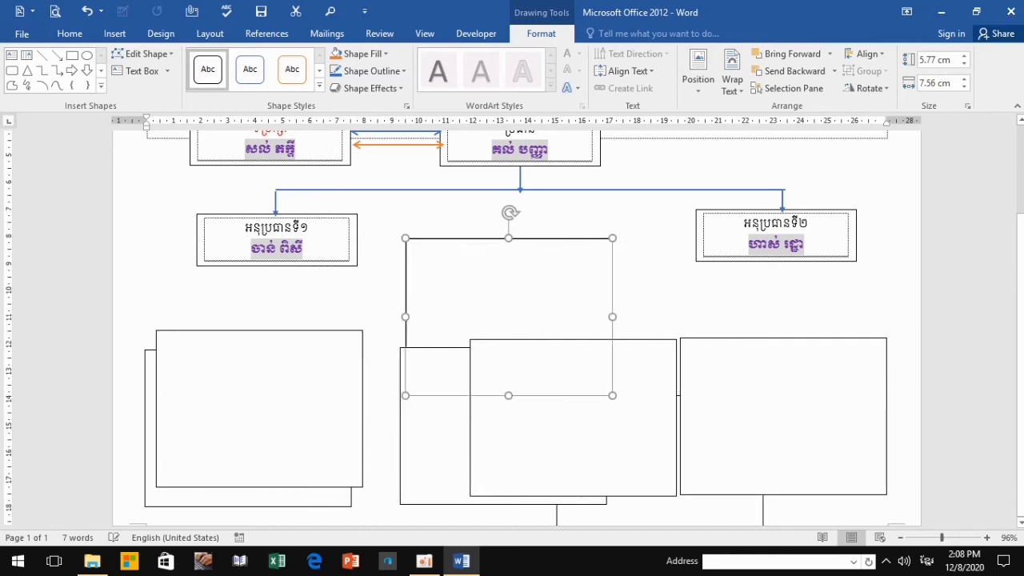
drag(256, 400, 507, 353)
- Narrow the first three boxes and line them up side by side, the third 3.59 cm wide
click(350, 428)
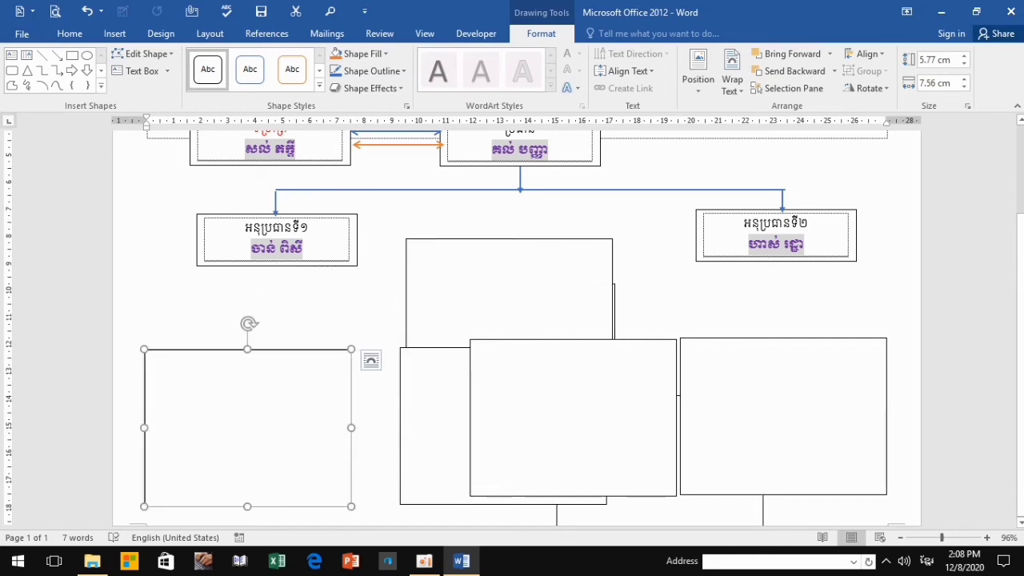
drag(351, 428, 257, 428)
drag(241, 427, 250, 427)
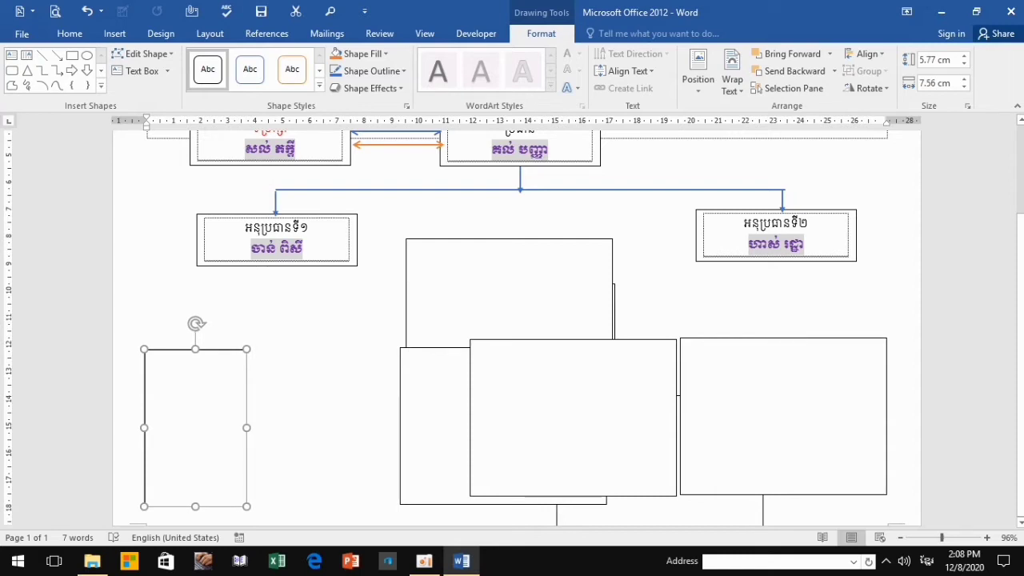
mouse_move(572, 417)
mouse_down()
mouse_move(362, 438)
mouse_move(359, 428)
mouse_up()
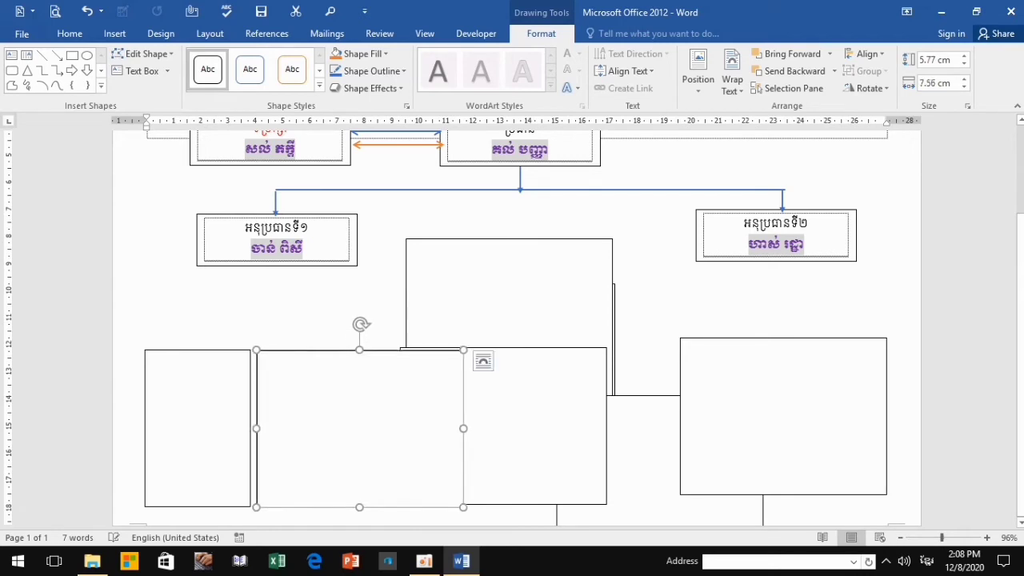
drag(463, 428, 356, 428)
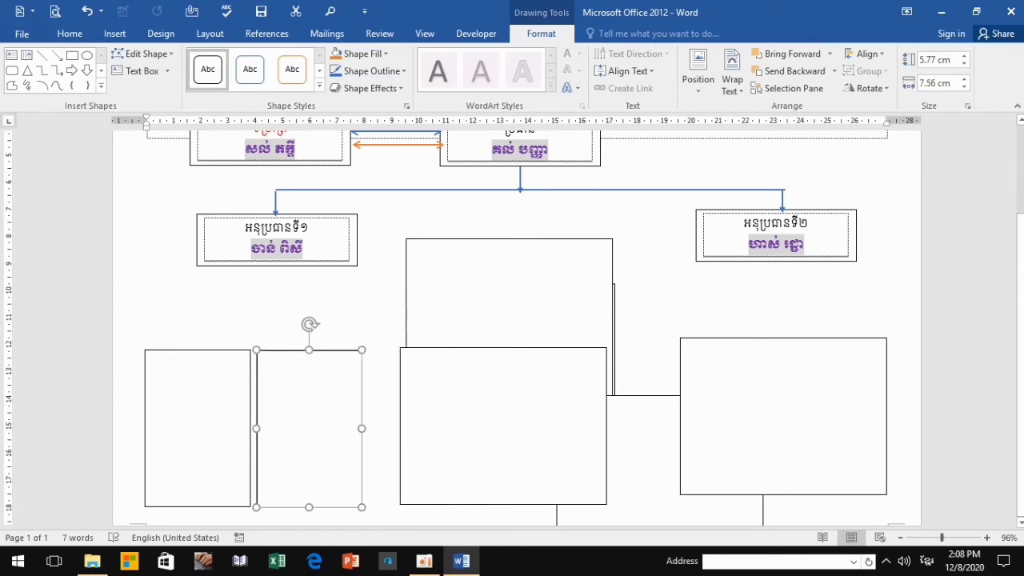
drag(401, 428, 374, 431)
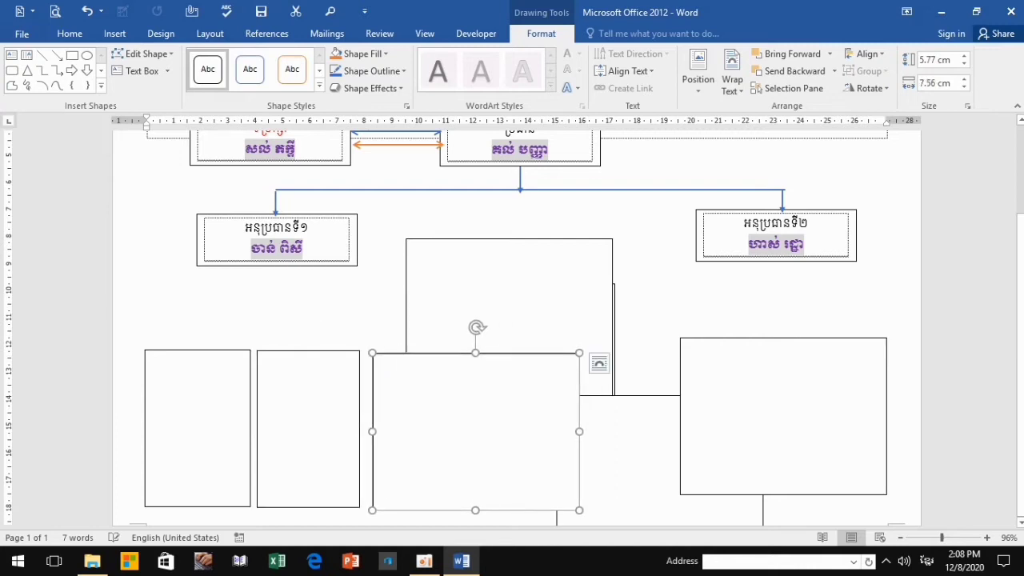
drag(579, 431, 470, 431)
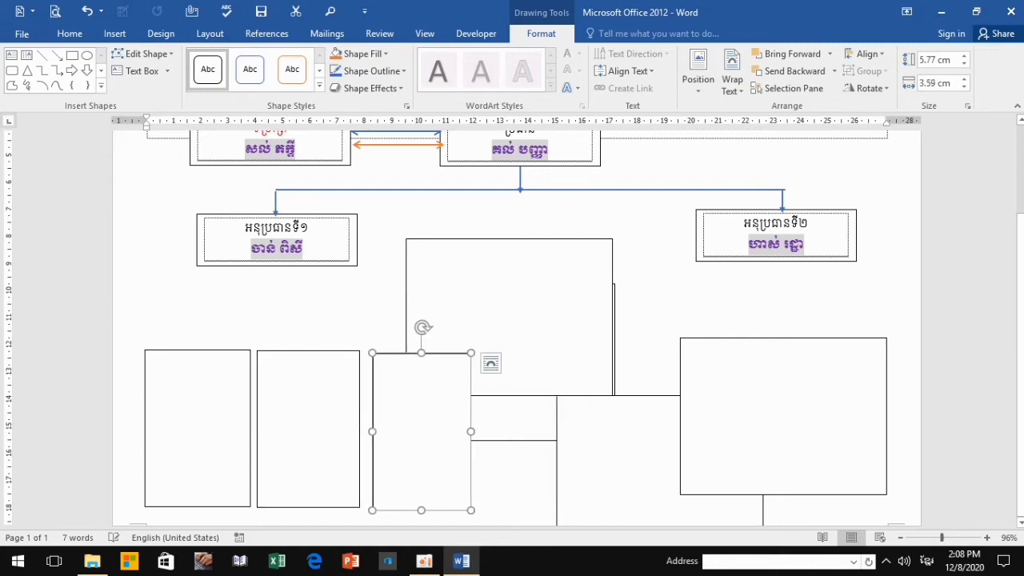
drag(373, 432, 363, 429)
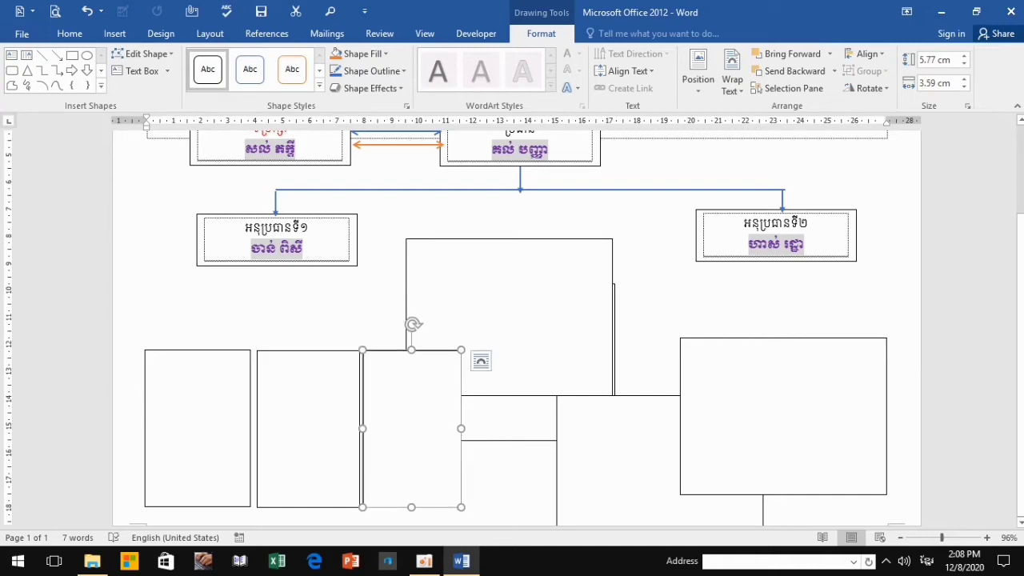
- Bring the fourth and fifth boxes into the row, narrowed to 4 cm and 4.2 cm
drag(616, 459, 792, 404)
drag(509, 316, 571, 435)
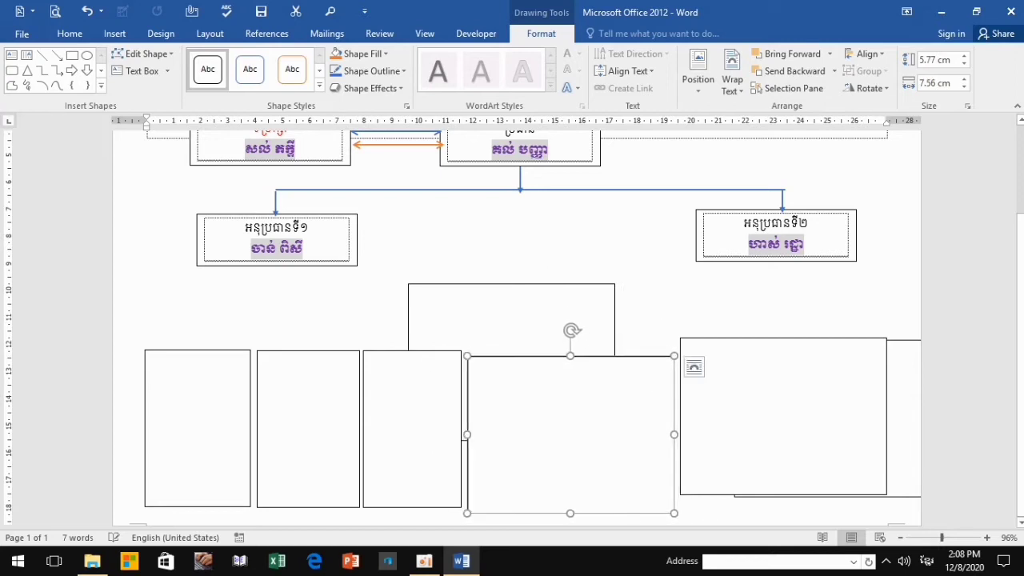
drag(512, 320, 693, 249)
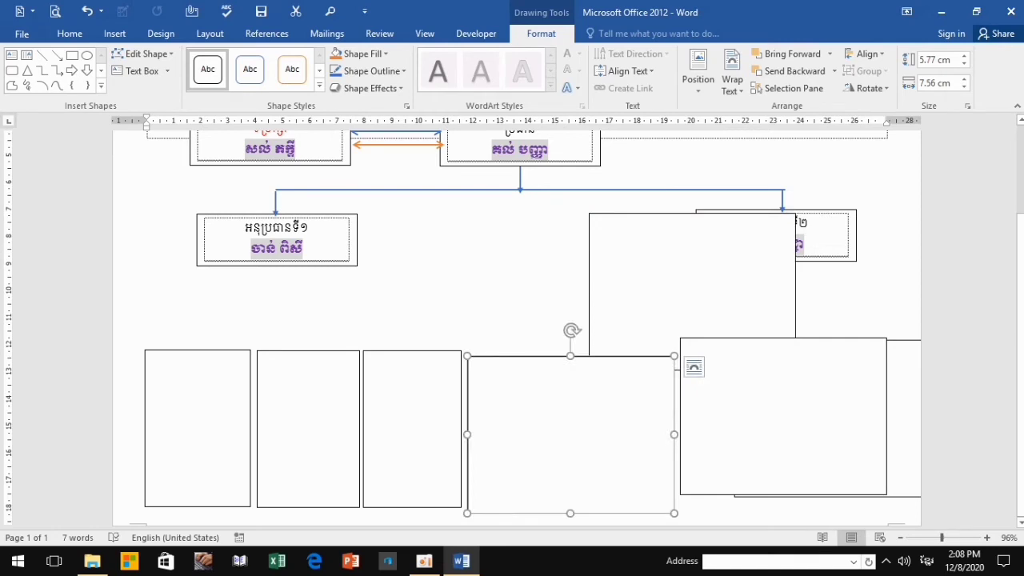
drag(674, 435, 578, 434)
key(Right)
key(Down)
key(Down)
drag(783, 415, 684, 427)
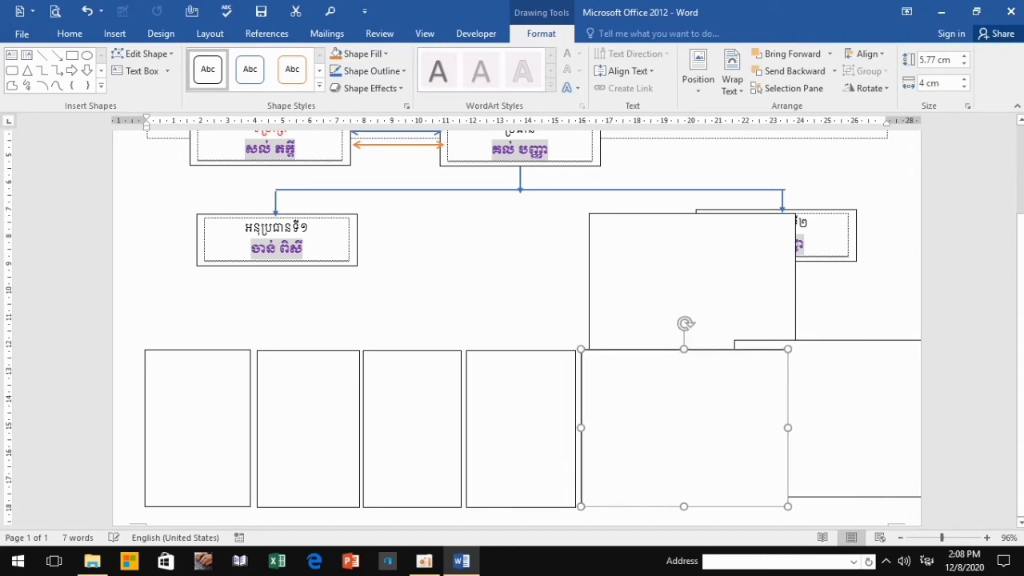
drag(787, 427, 695, 427)
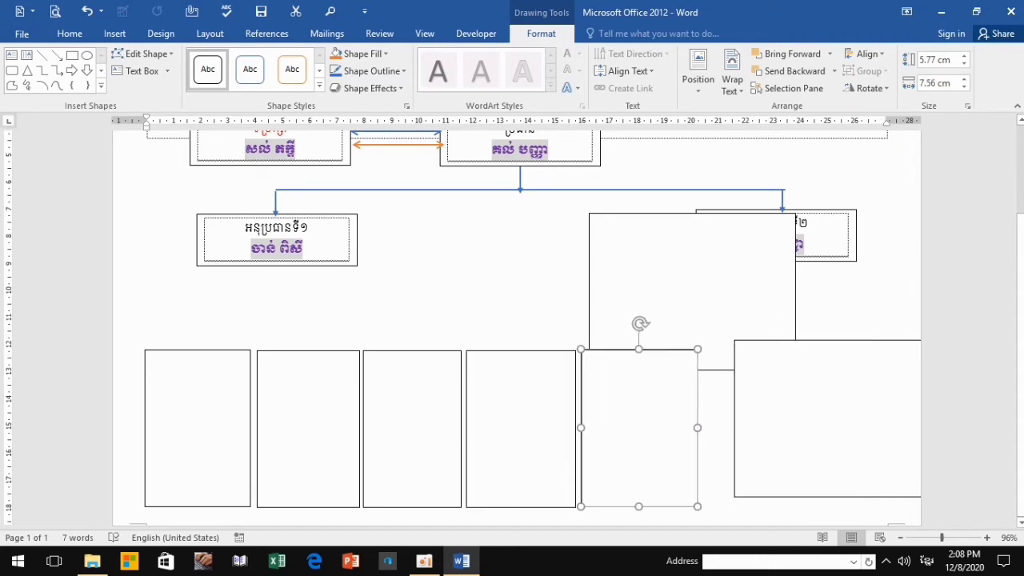
- Delete the leftover large box and paste a new copy sized to end the row
click(589, 280)
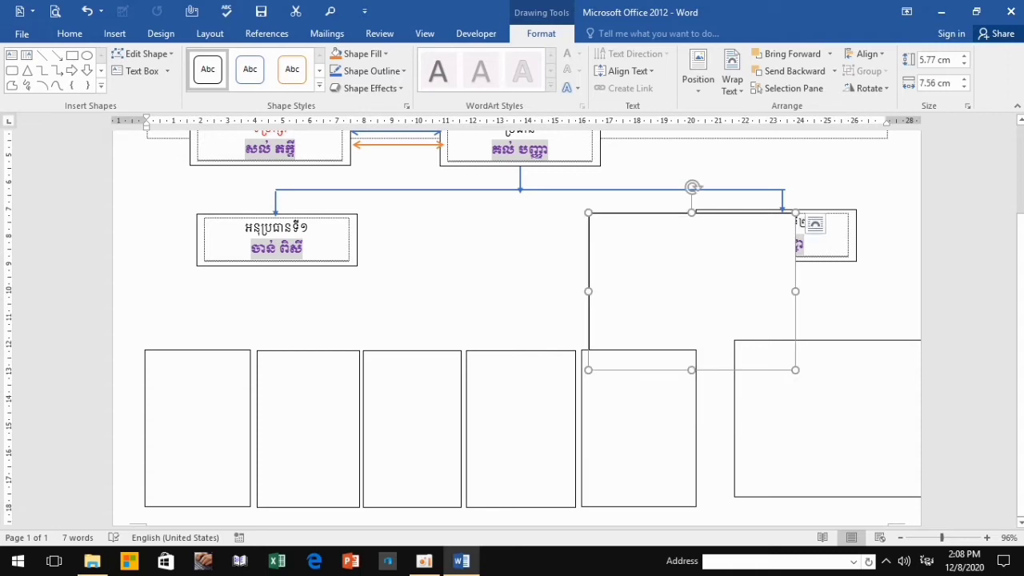
key(Delete)
key(ctrl+v)
mouse_move(920, 414)
mouse_down()
mouse_move(843, 414)
mouse_move(833, 431)
mouse_move(811, 428)
mouse_up()
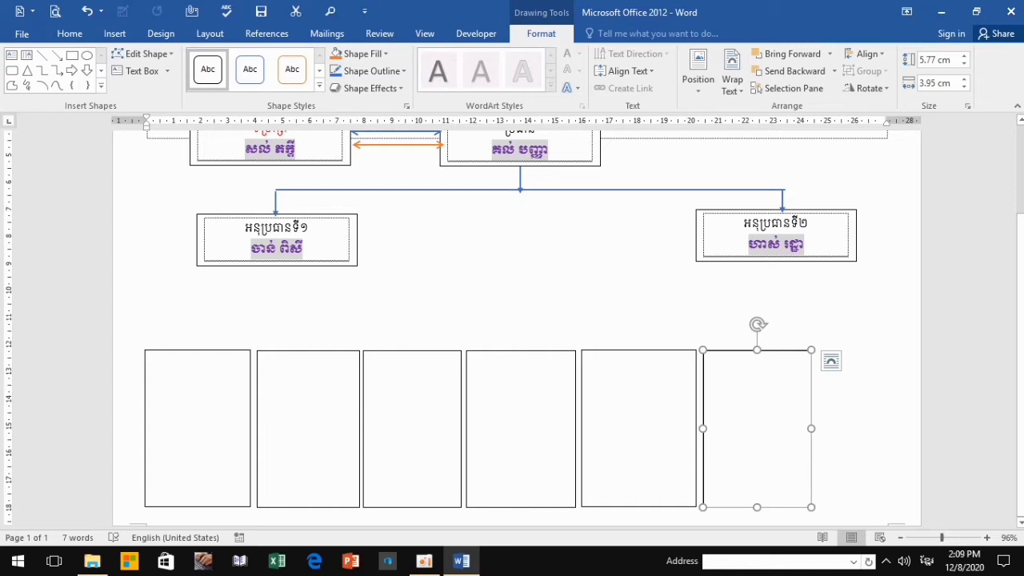
- Spread the sixth through third boxes rightward, widening the third box to 4.14 cm
drag(756, 448, 831, 445)
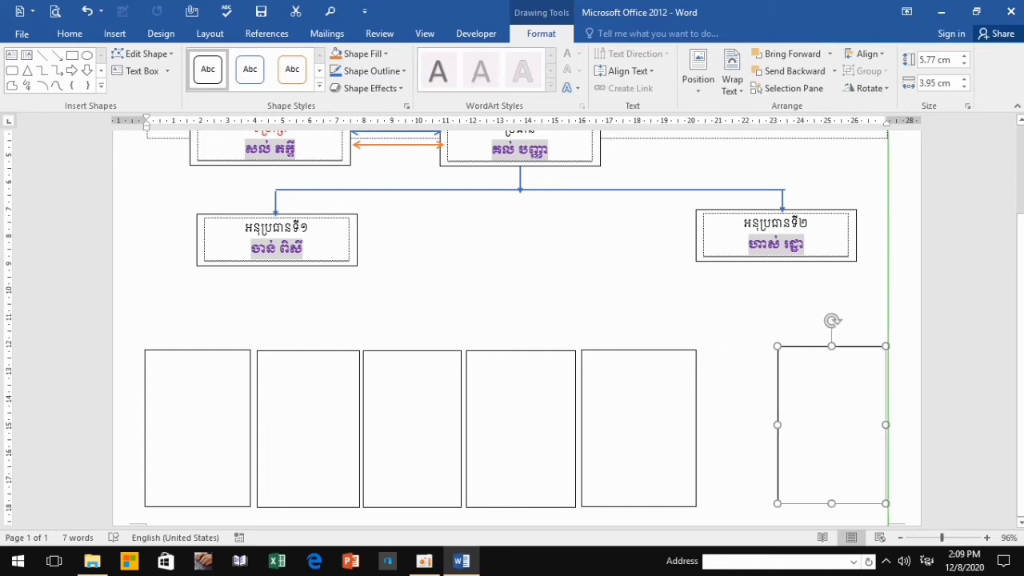
drag(639, 428, 699, 428)
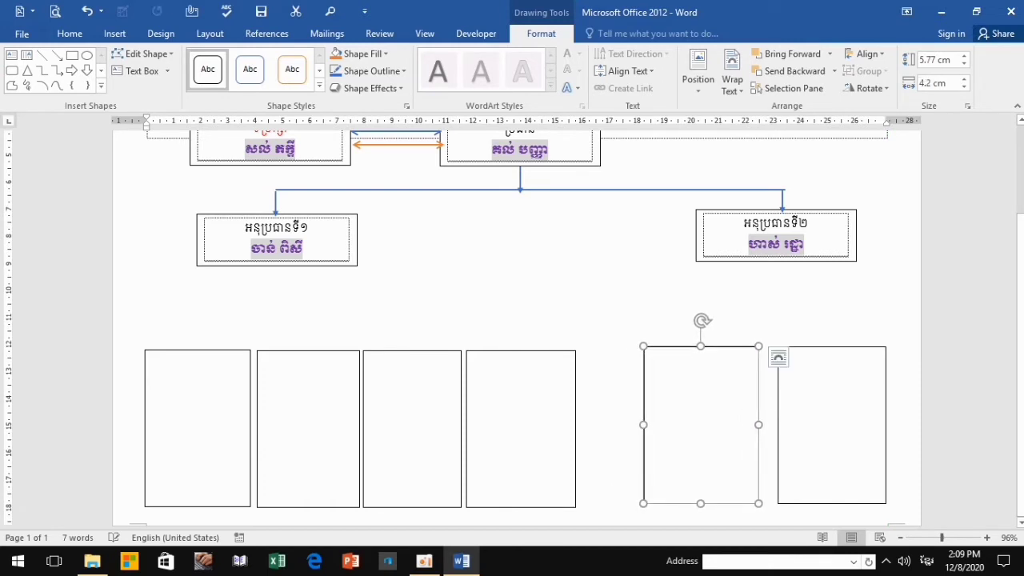
click(778, 425)
drag(778, 424, 768, 425)
drag(702, 424, 763, 424)
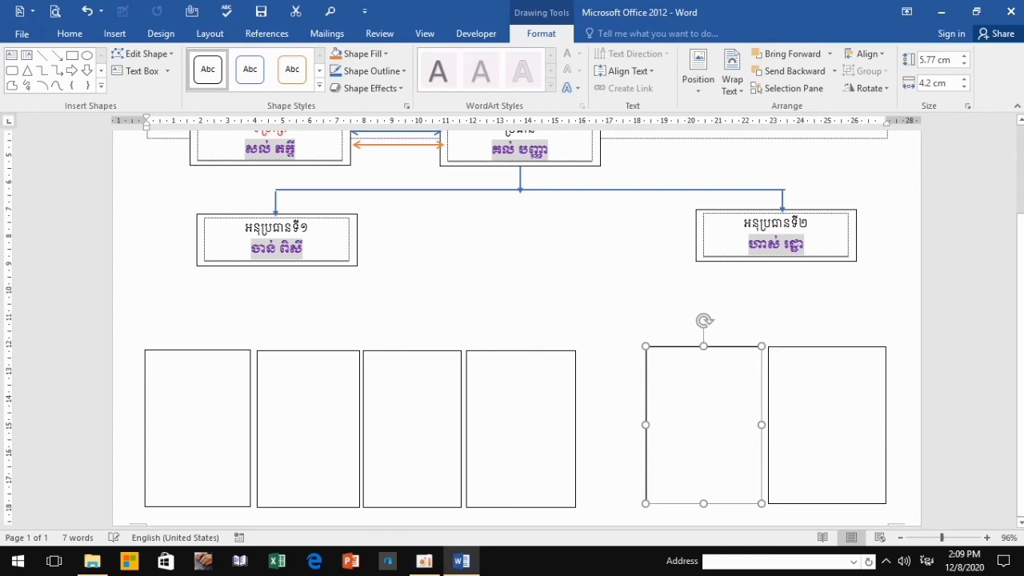
drag(520, 428, 639, 425)
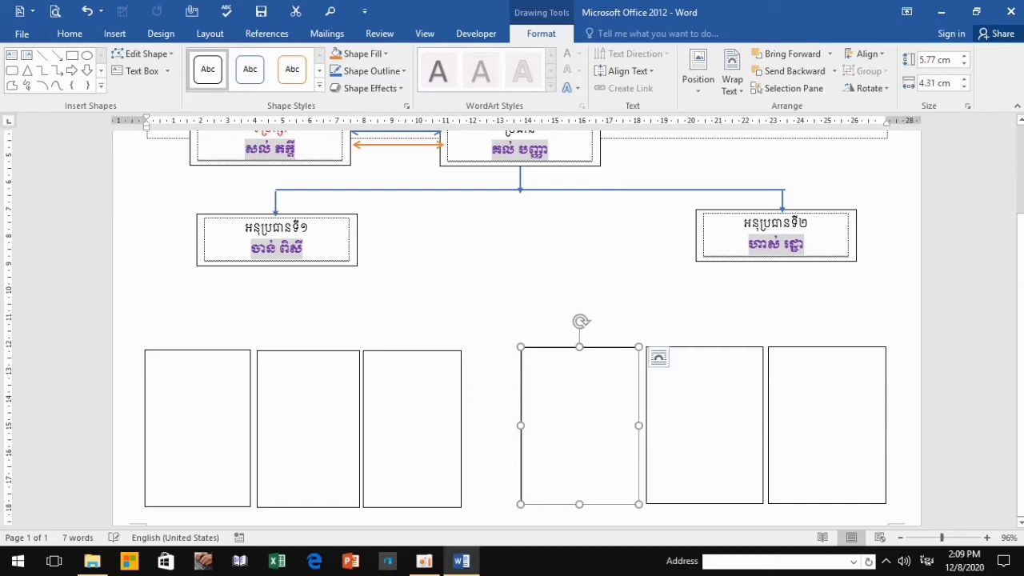
drag(363, 428, 401, 428)
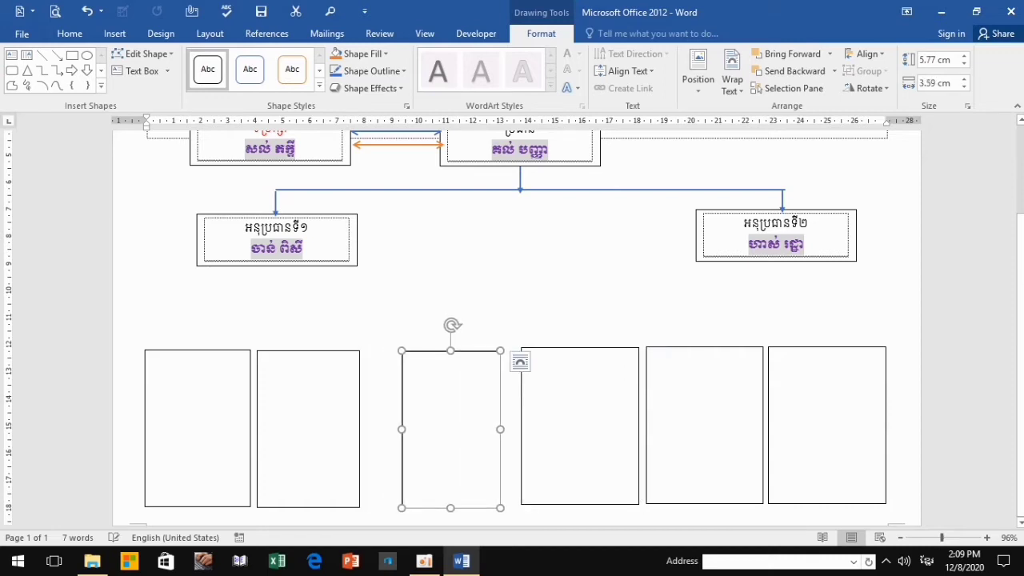
drag(500, 429, 515, 429)
drag(450, 429, 450, 425)
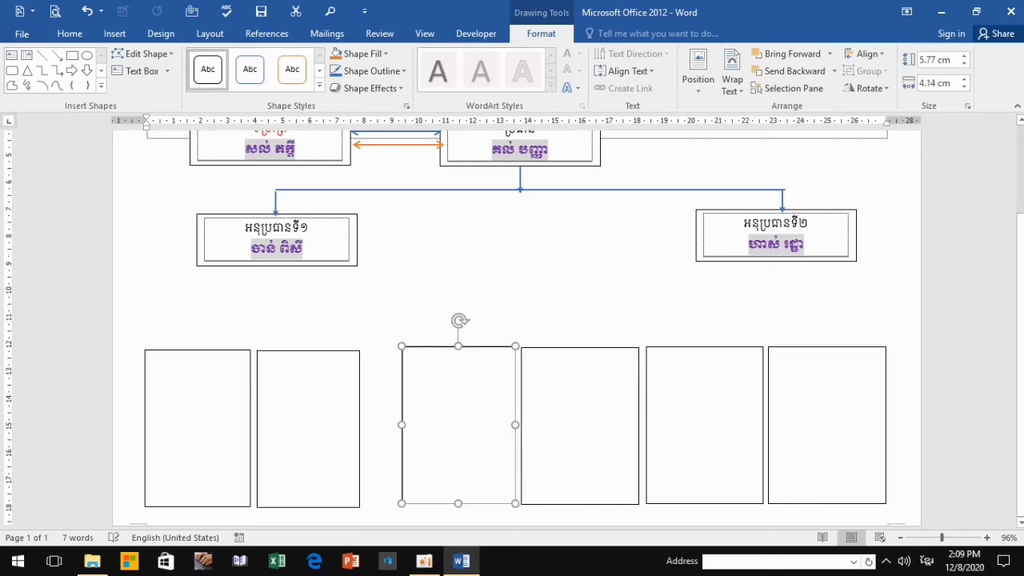
- Widen the first and second boxes and stretch the fifth box's left edge, undoing one change
click(308, 428)
drag(359, 428, 389, 428)
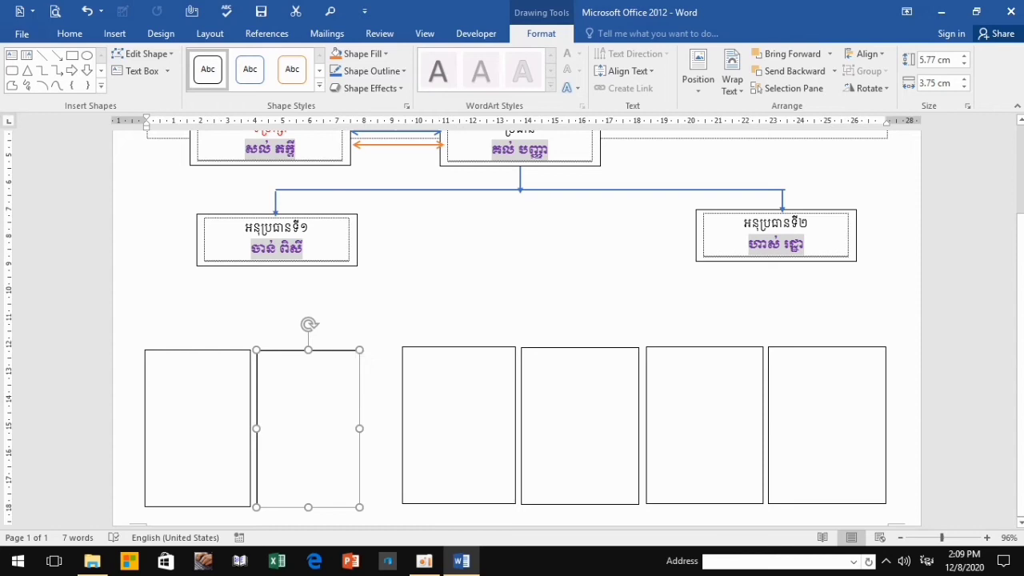
drag(324, 428, 334, 425)
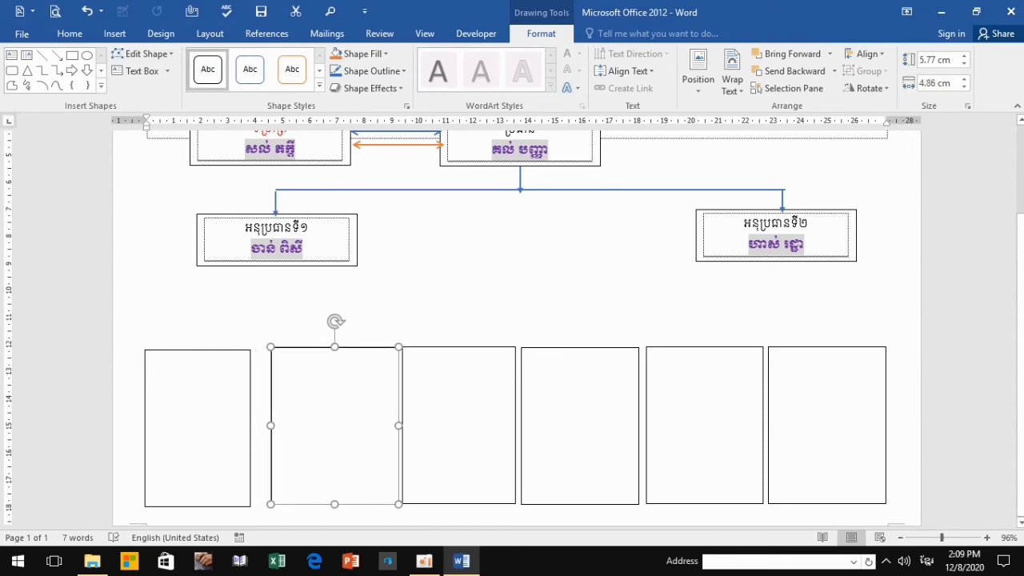
click(198, 424)
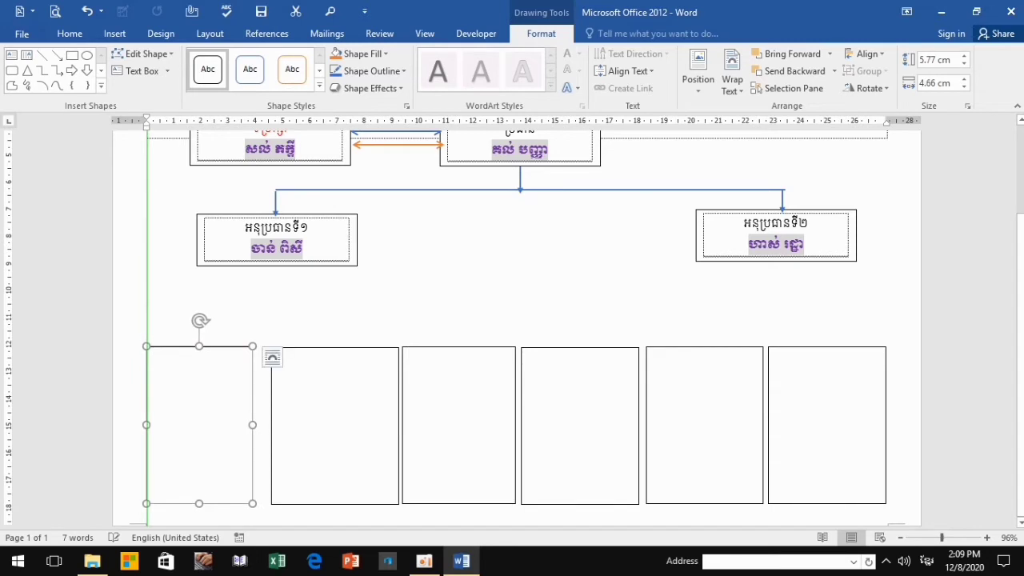
drag(251, 425, 260, 425)
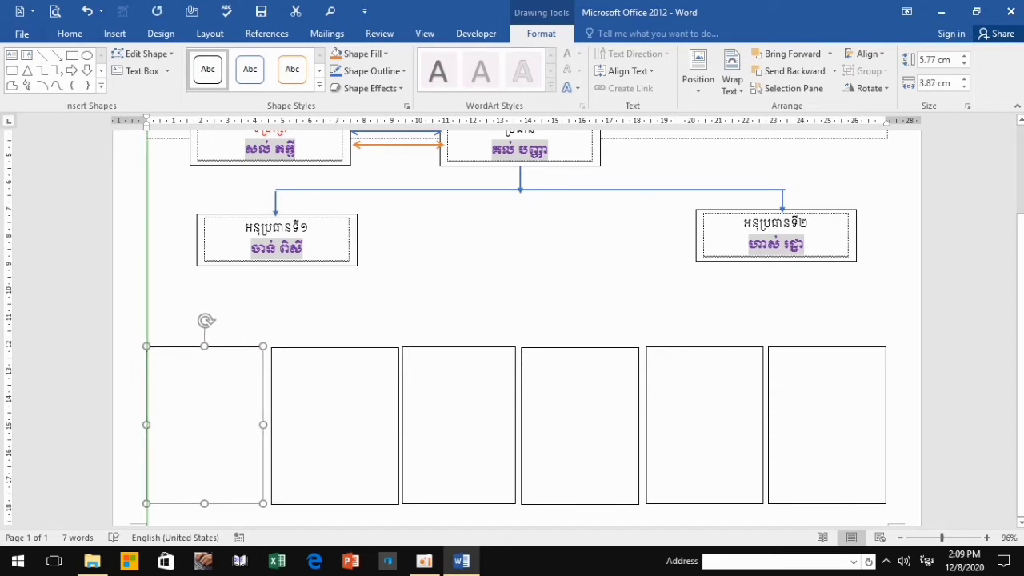
click(334, 425)
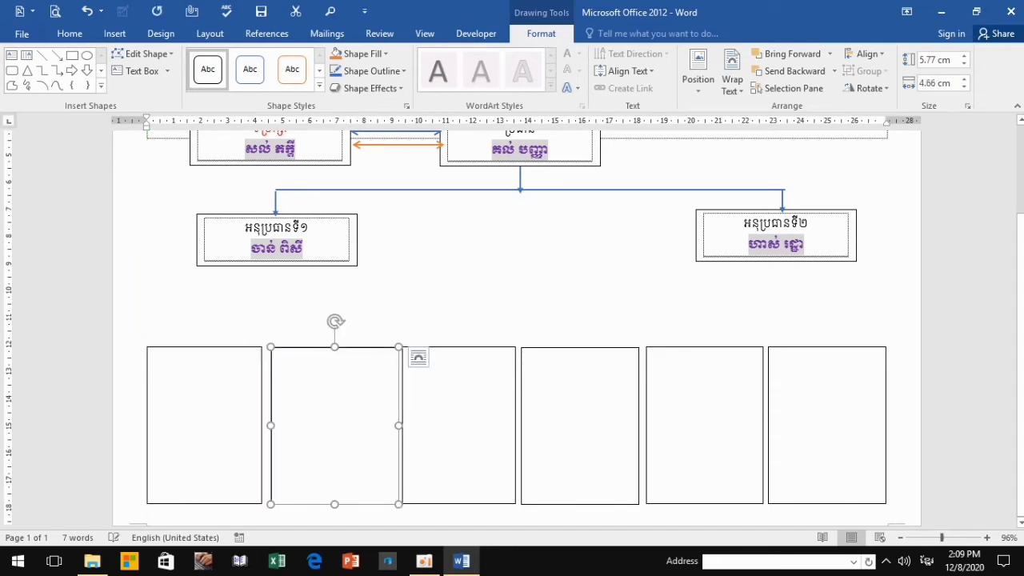
click(704, 424)
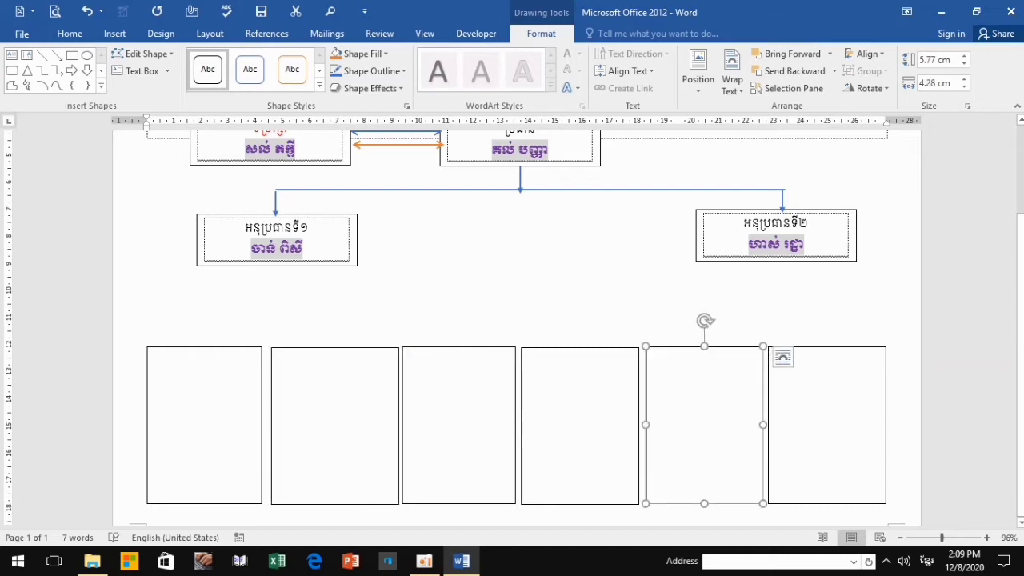
drag(646, 425, 641, 424)
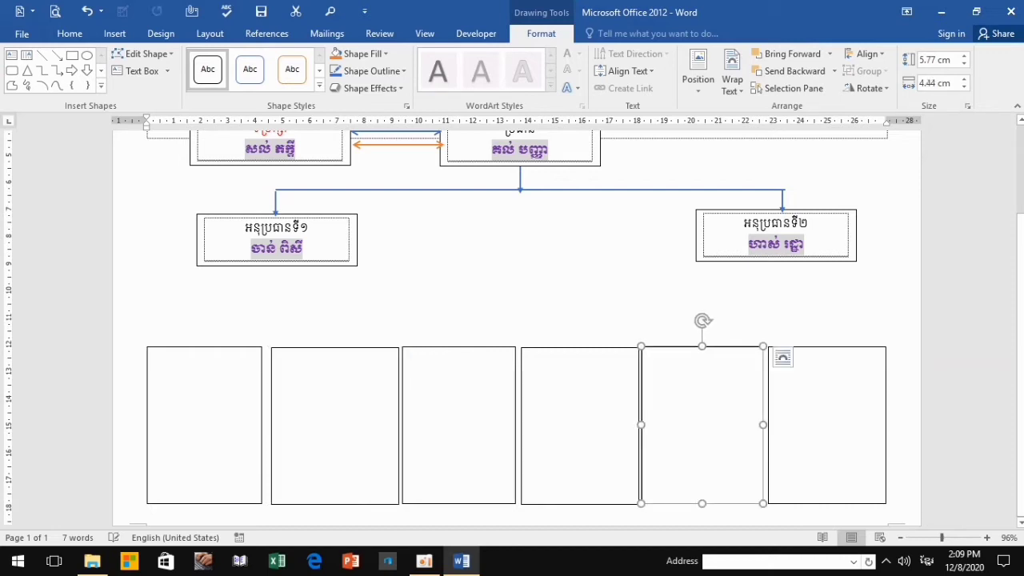
click(826, 425)
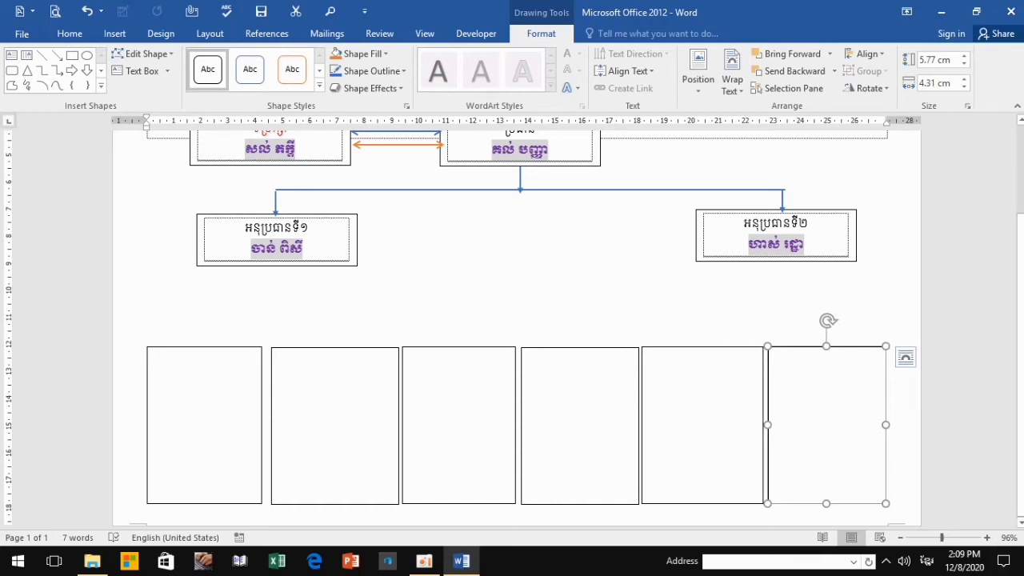
key(ctrl+z)
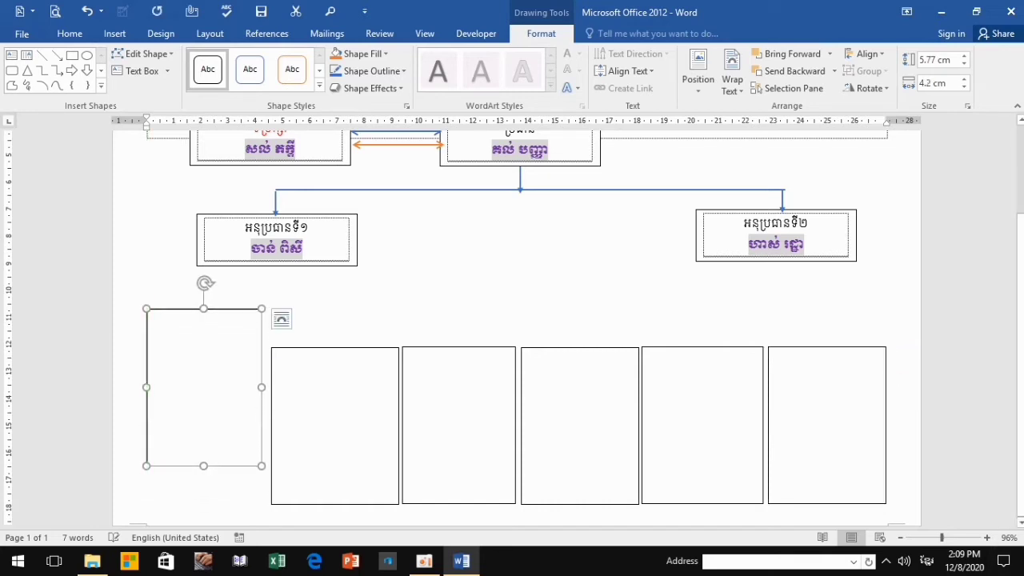
- Raise the second through sixth boxes so they sit level with the first box
drag(271, 416, 269, 374)
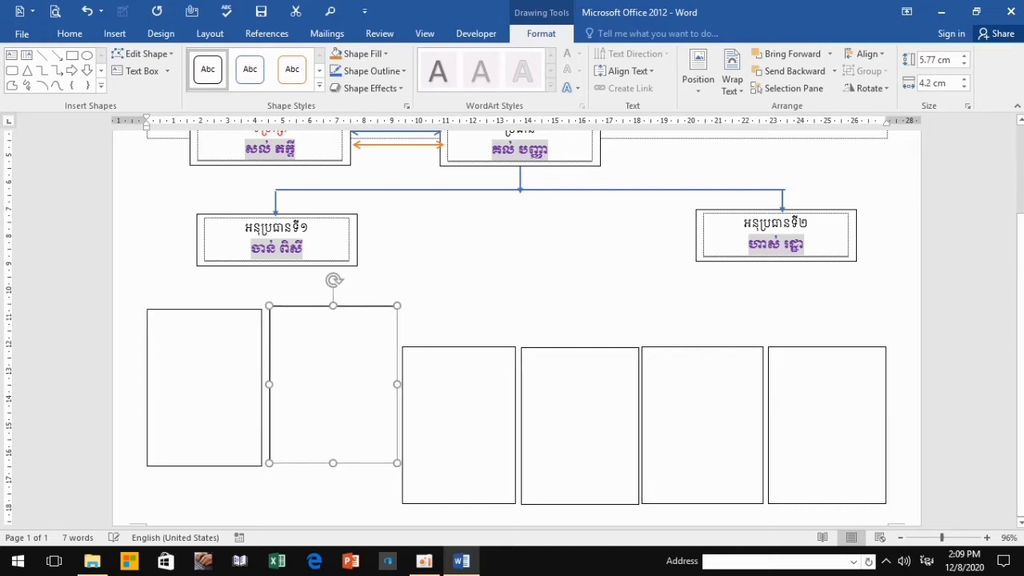
key(Left)
key(Down)
key(Down)
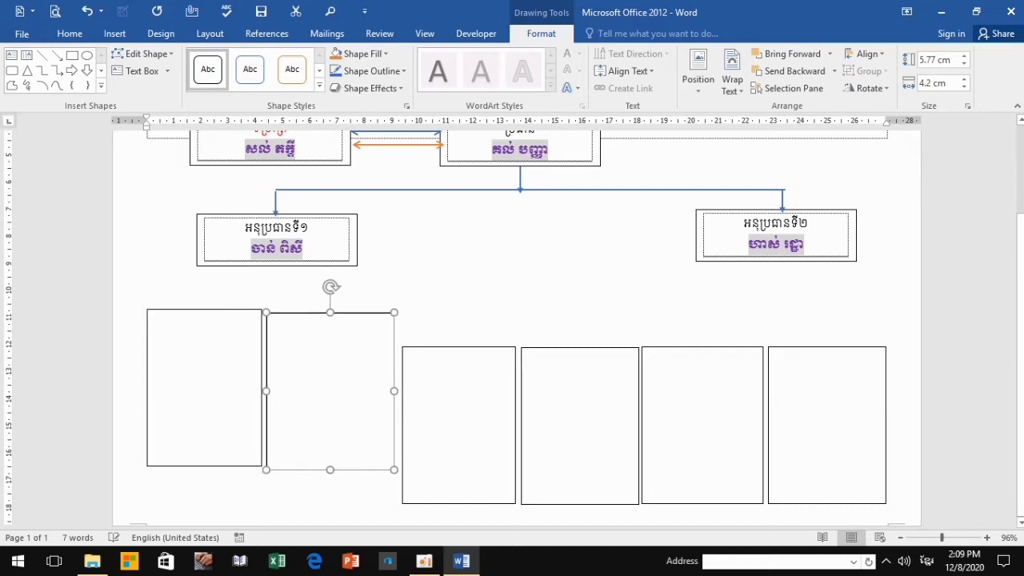
key(Up)
drag(458, 424, 455, 386)
drag(580, 424, 577, 384)
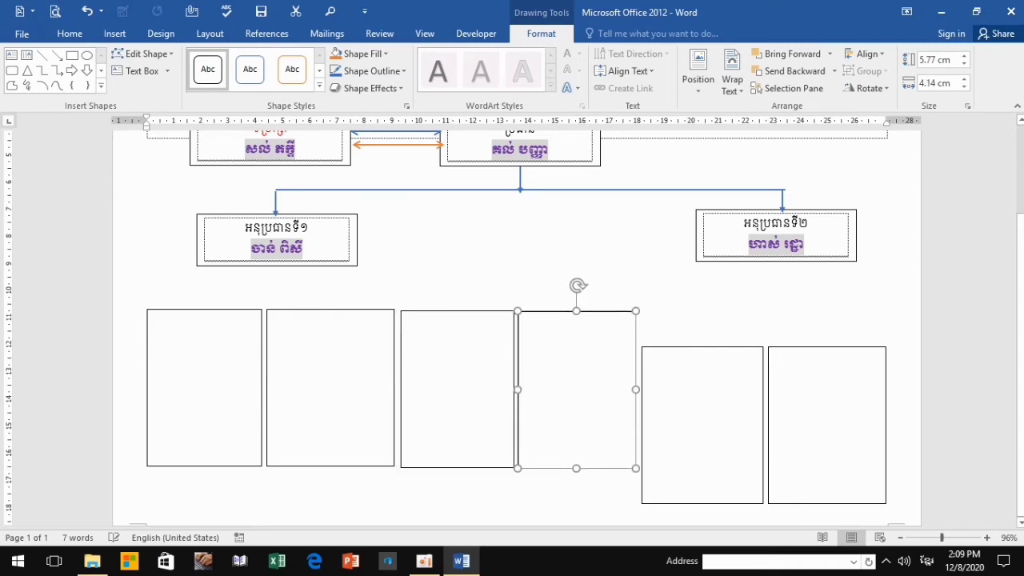
drag(702, 423, 701, 390)
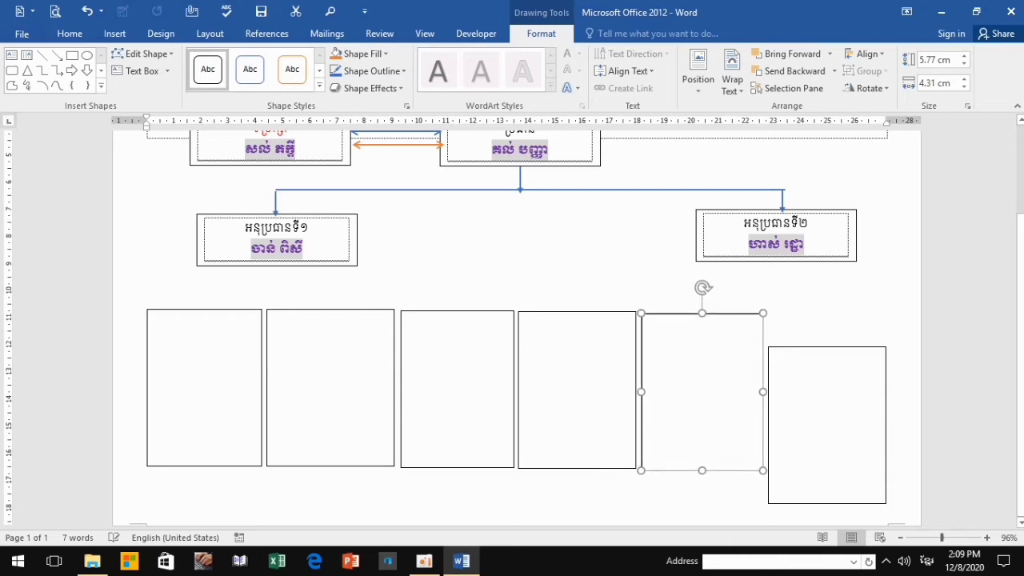
drag(826, 424, 827, 392)
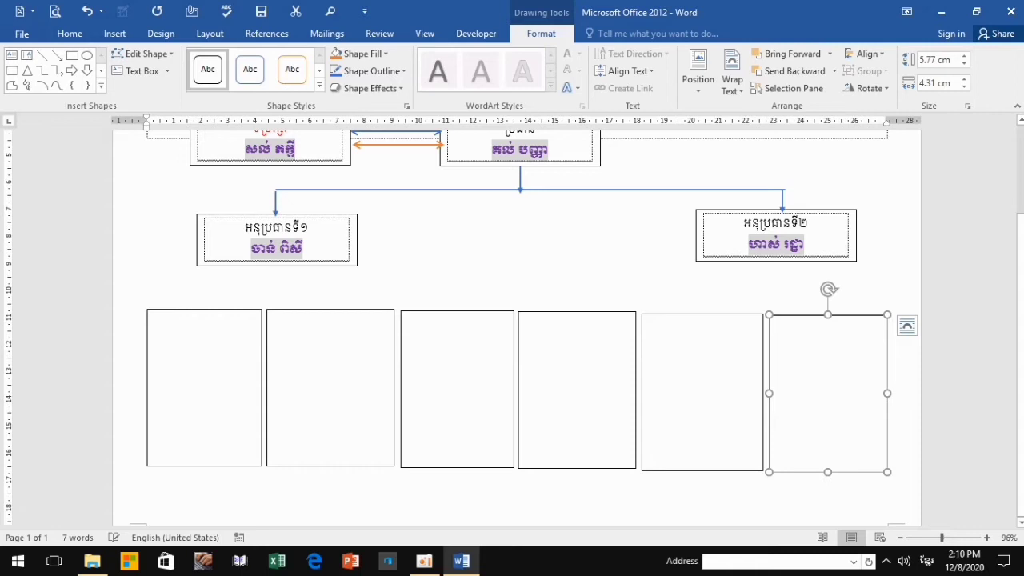
- Give the sixth, fifth and fourth boxes a 1½ pt outline weight
click(372, 70)
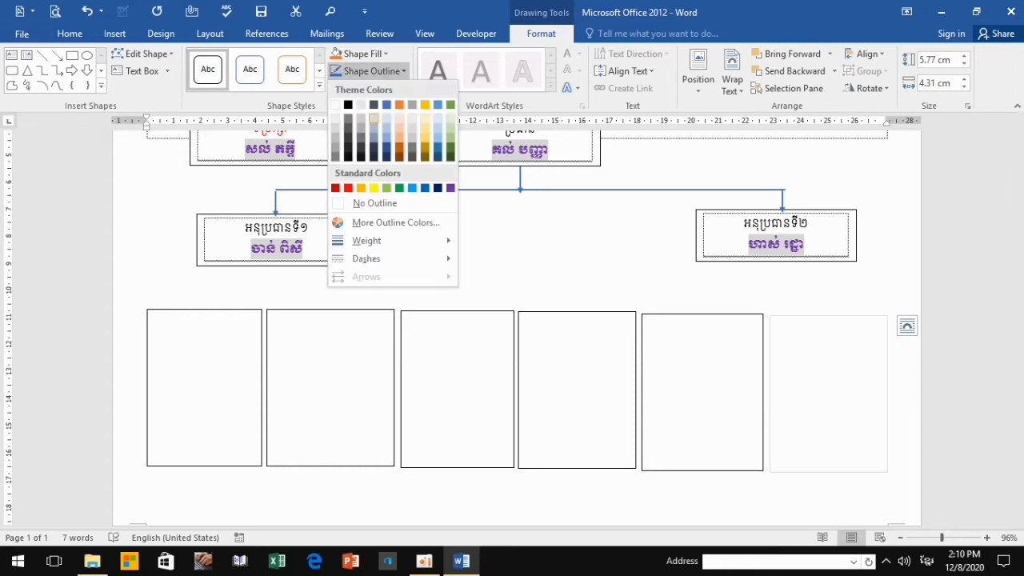
mouse_move(366, 258)
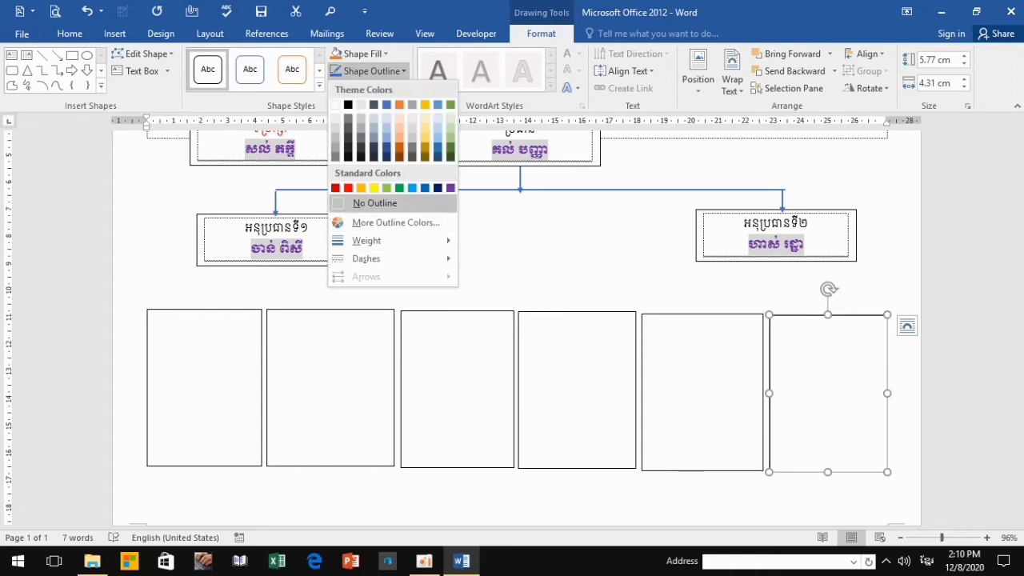
mouse_move(367, 241)
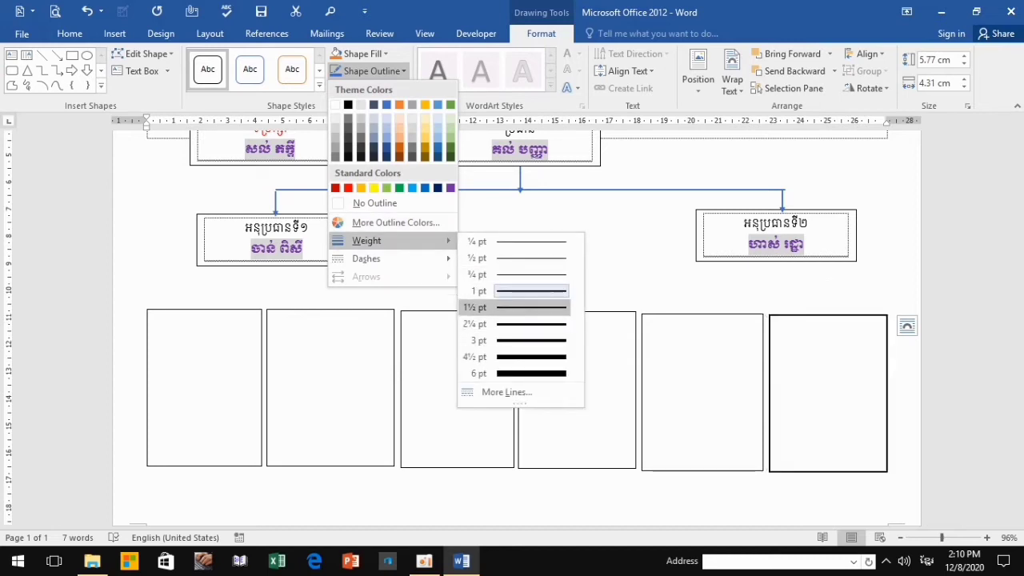
click(475, 307)
click(702, 384)
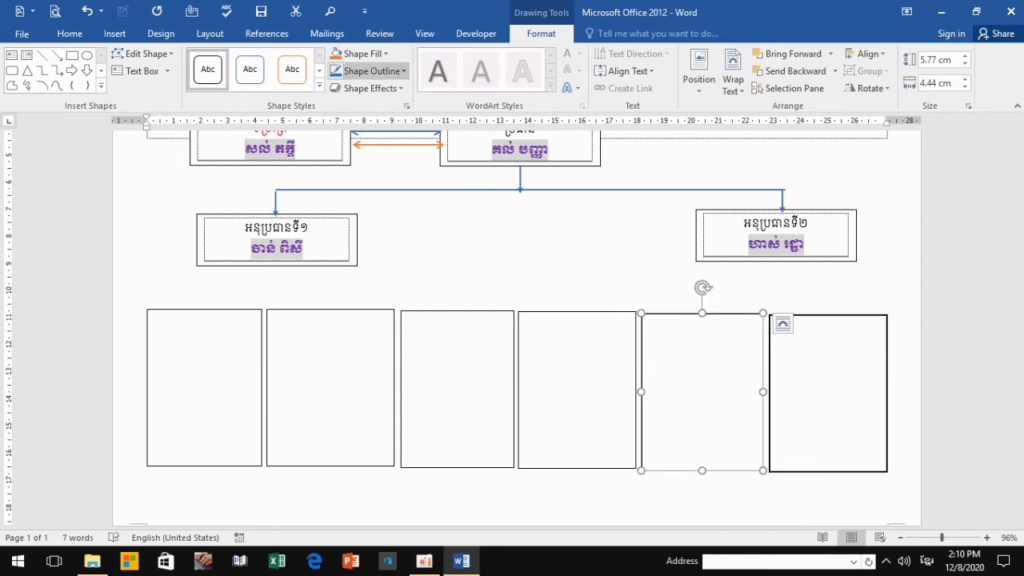
click(372, 70)
mouse_move(366, 241)
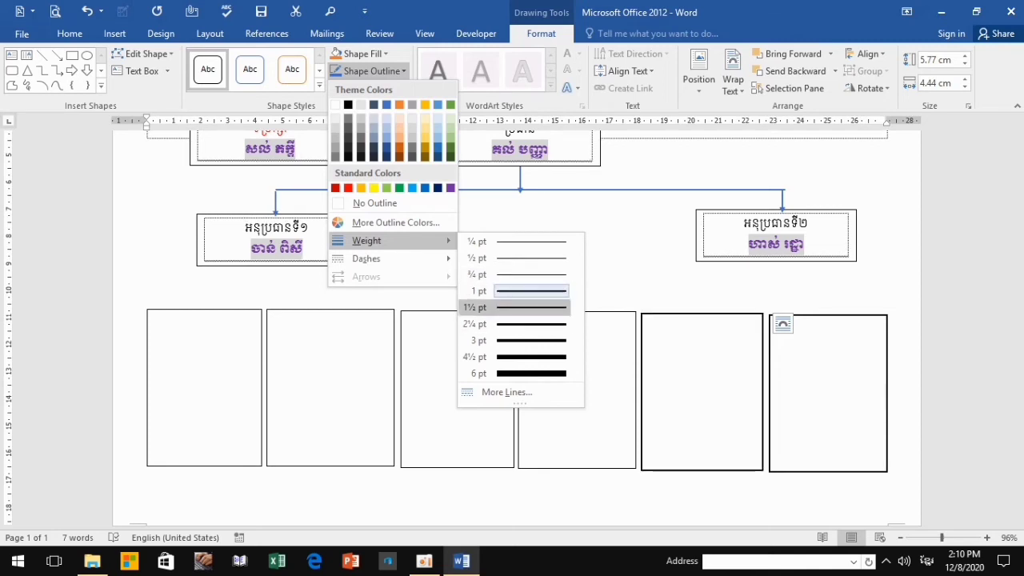
click(512, 307)
click(575, 311)
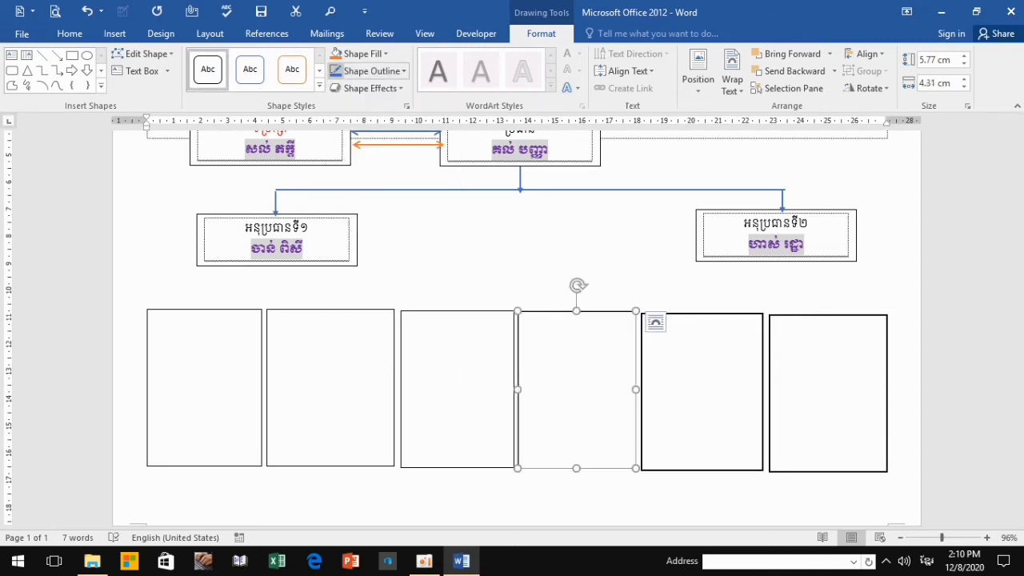
click(372, 70)
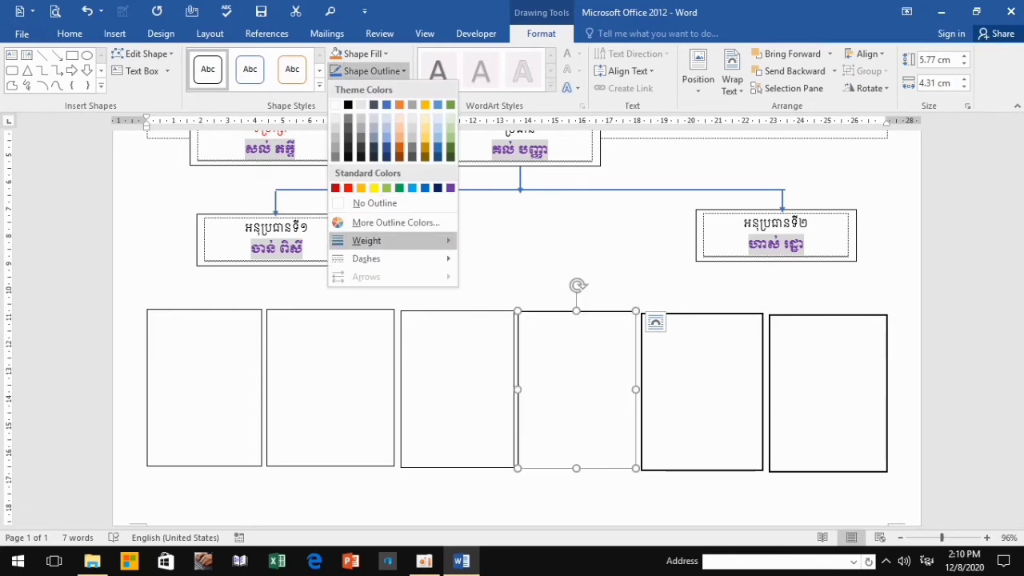
mouse_move(366, 239)
click(512, 297)
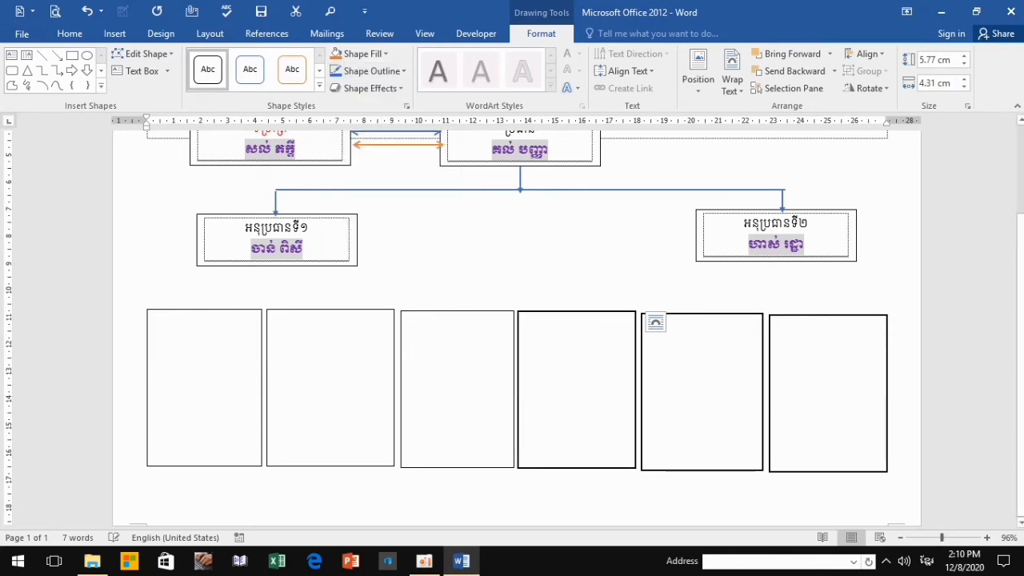
- Apply the 1½ pt outline to the third box, leaving the second box's outline unchanged
click(372, 70)
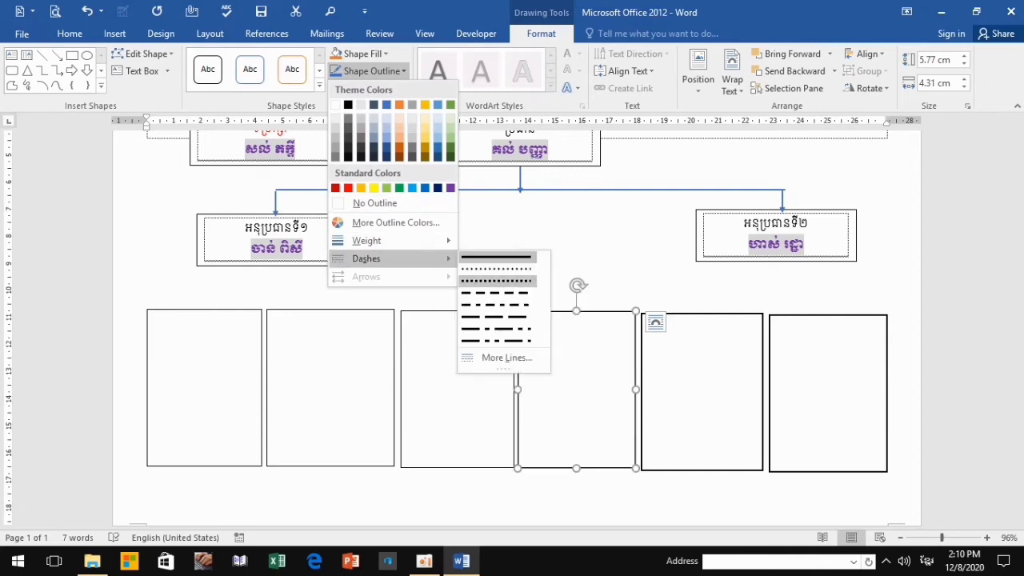
mouse_move(366, 240)
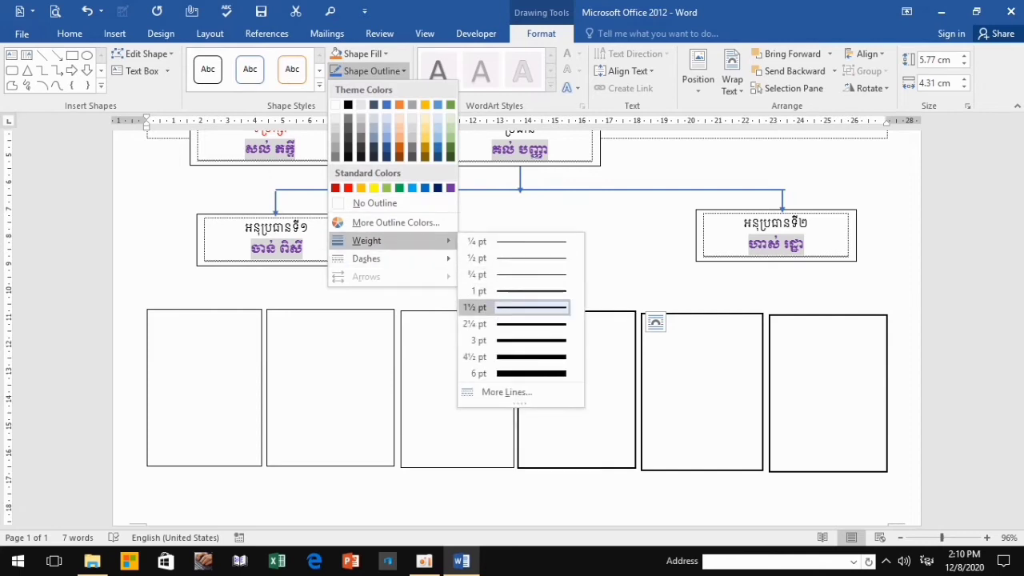
click(512, 307)
click(480, 359)
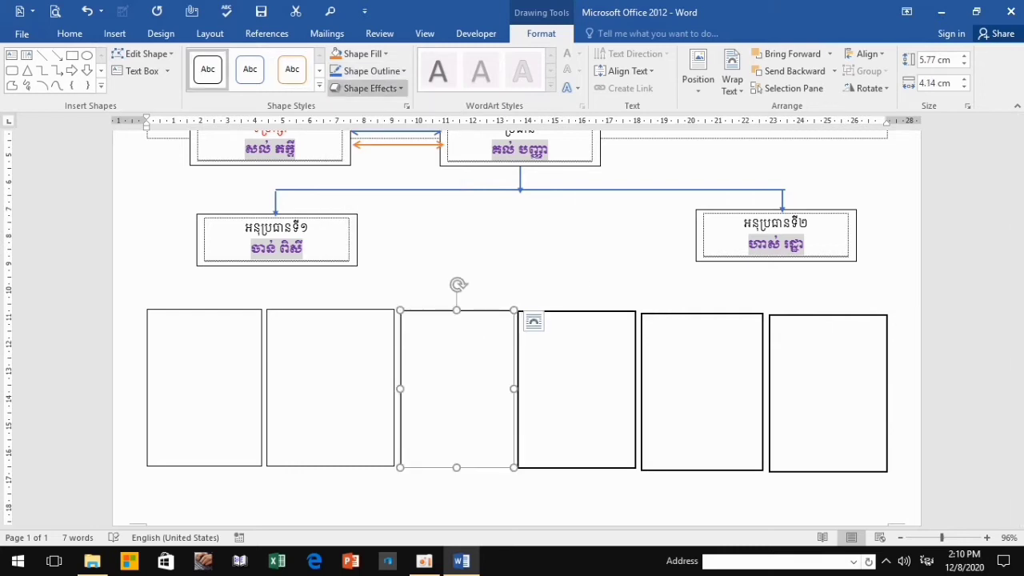
click(372, 71)
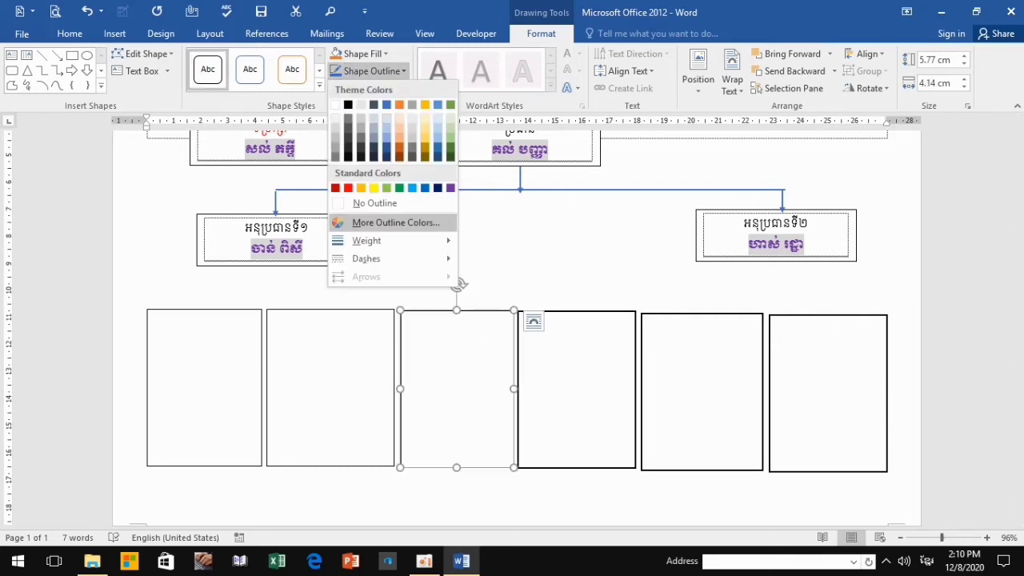
mouse_move(366, 240)
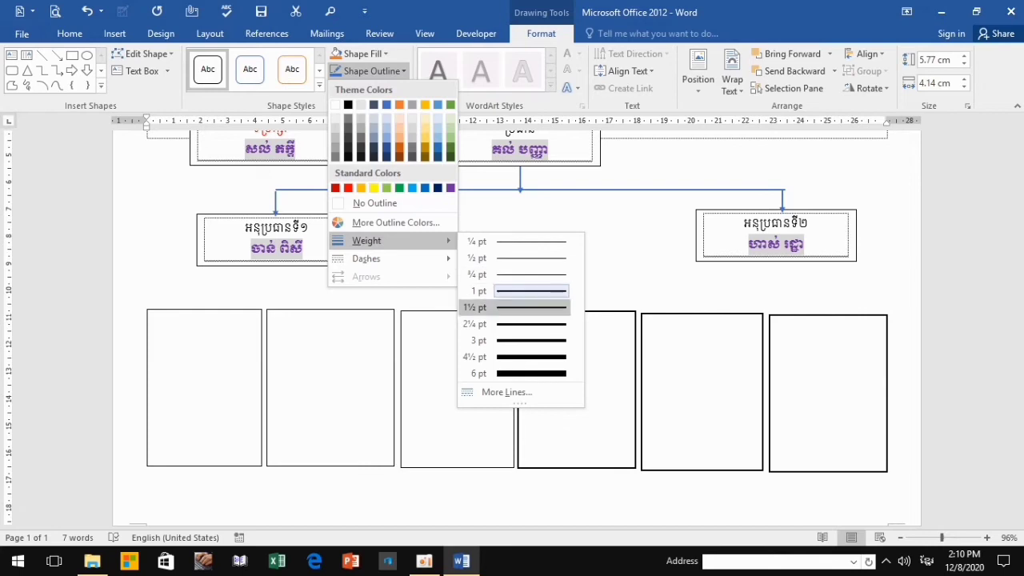
click(512, 307)
click(330, 384)
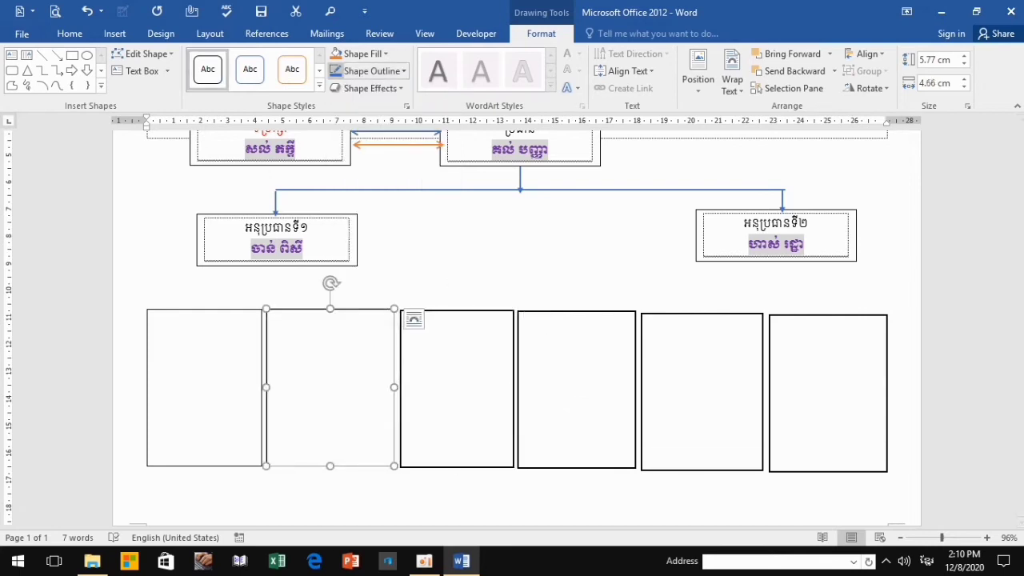
click(373, 71)
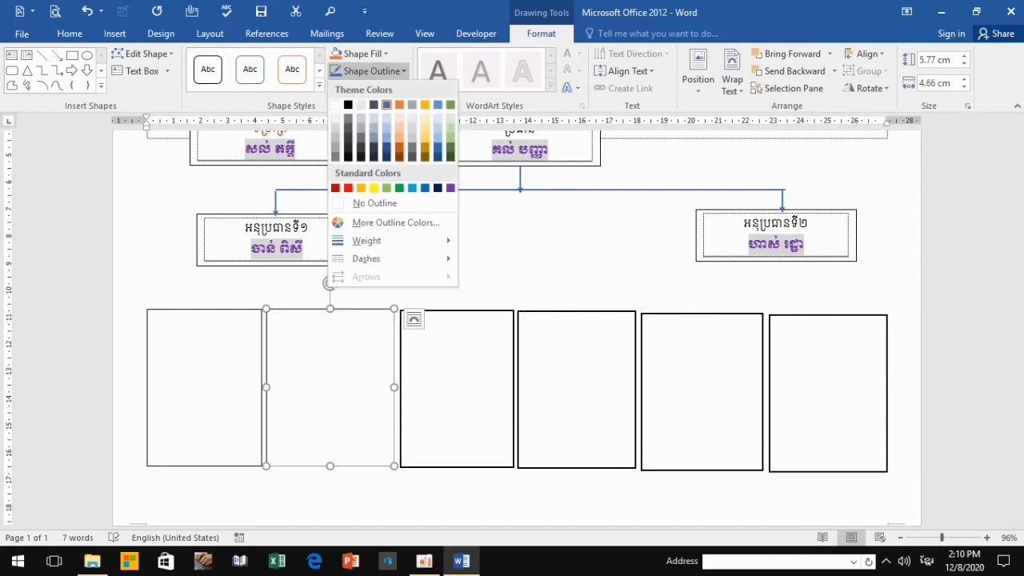
mouse_move(366, 240)
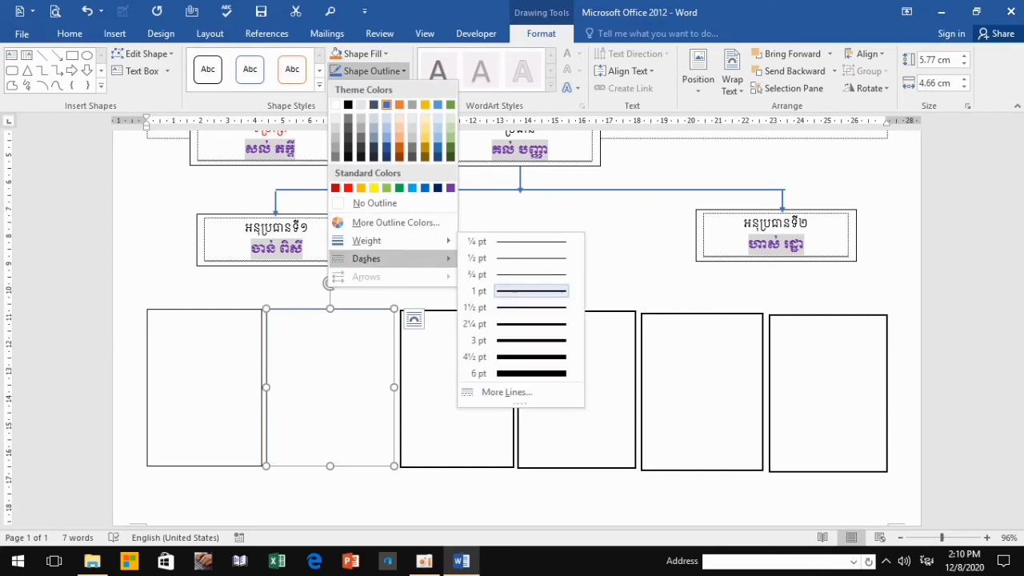
key(Escape)
key(Escape)
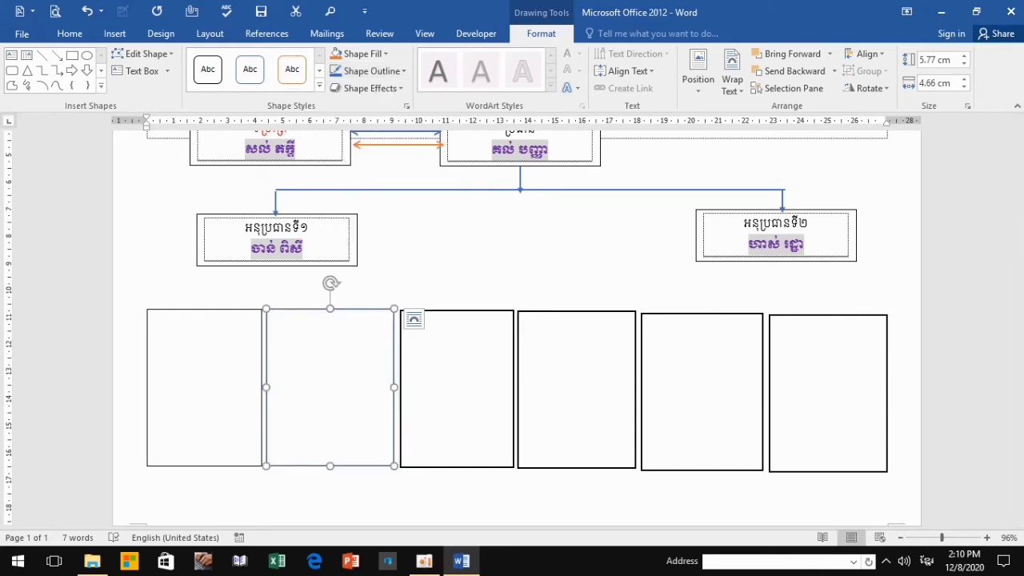
- Give the first box a 1½ pt outline weight
click(204, 387)
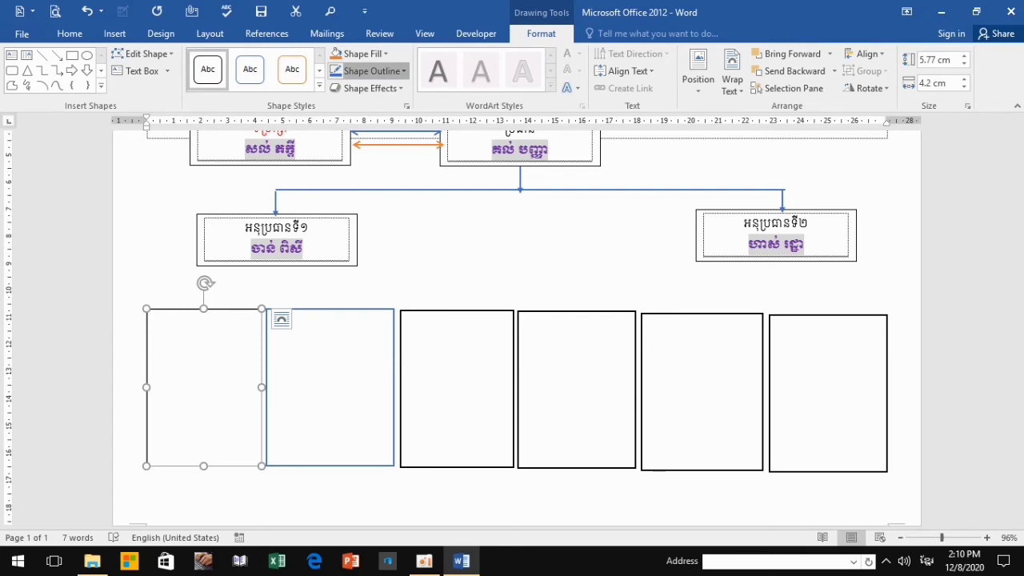
click(371, 70)
mouse_move(366, 240)
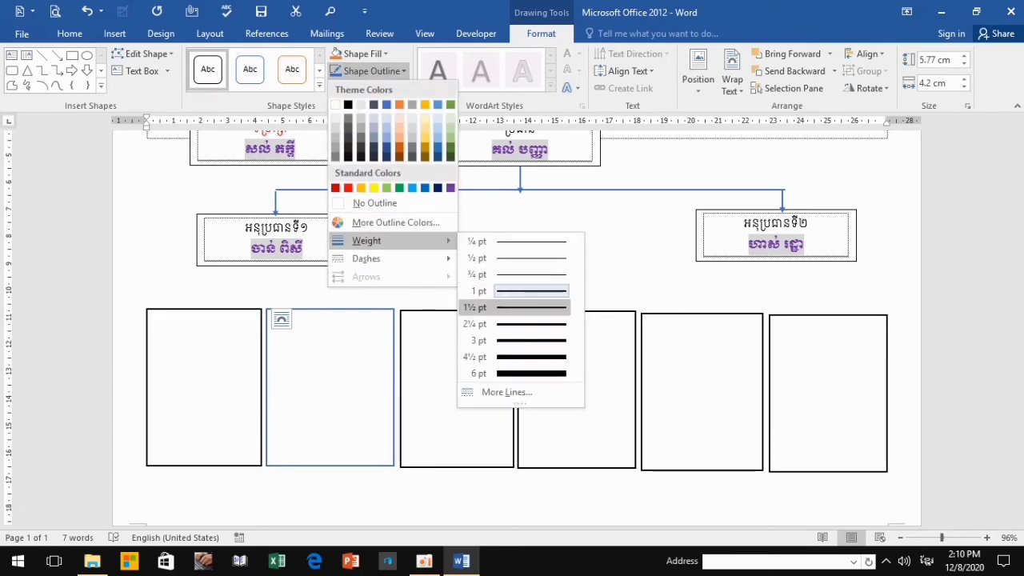
click(531, 307)
click(330, 387)
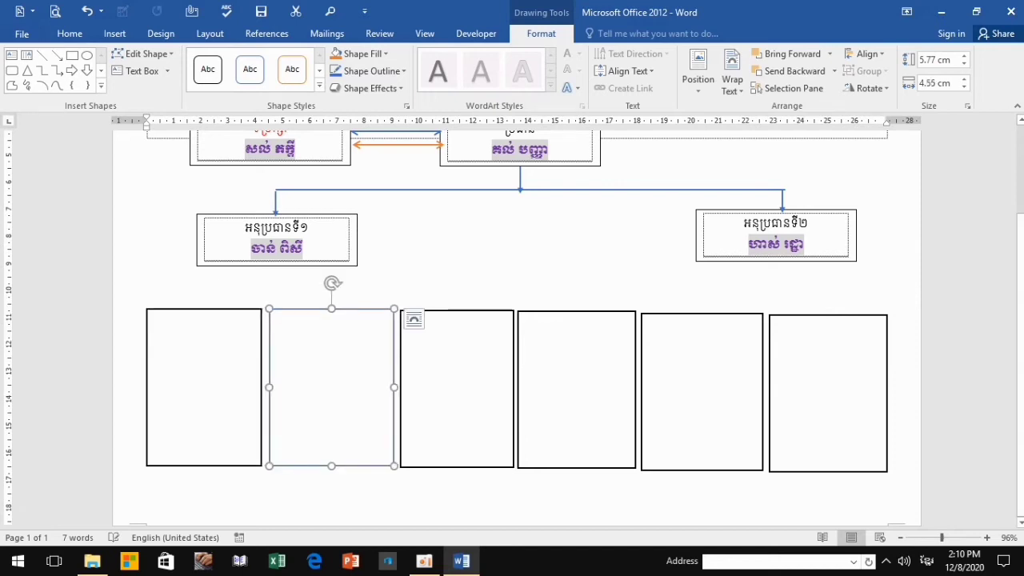
- Widen the first and third boxes slightly and nudge the third through sixth boxes up level
click(203, 387)
drag(262, 387, 266, 387)
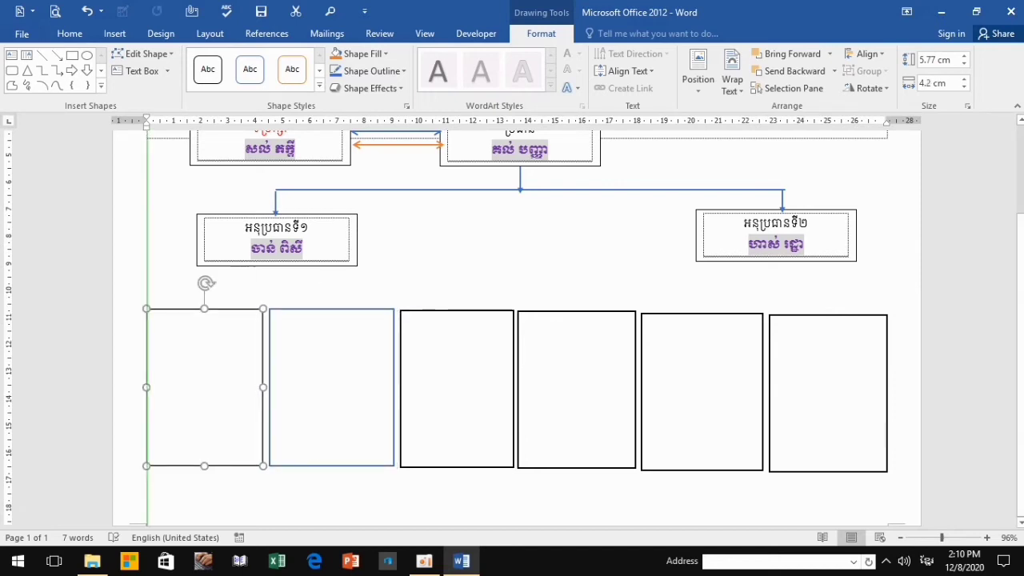
click(456, 387)
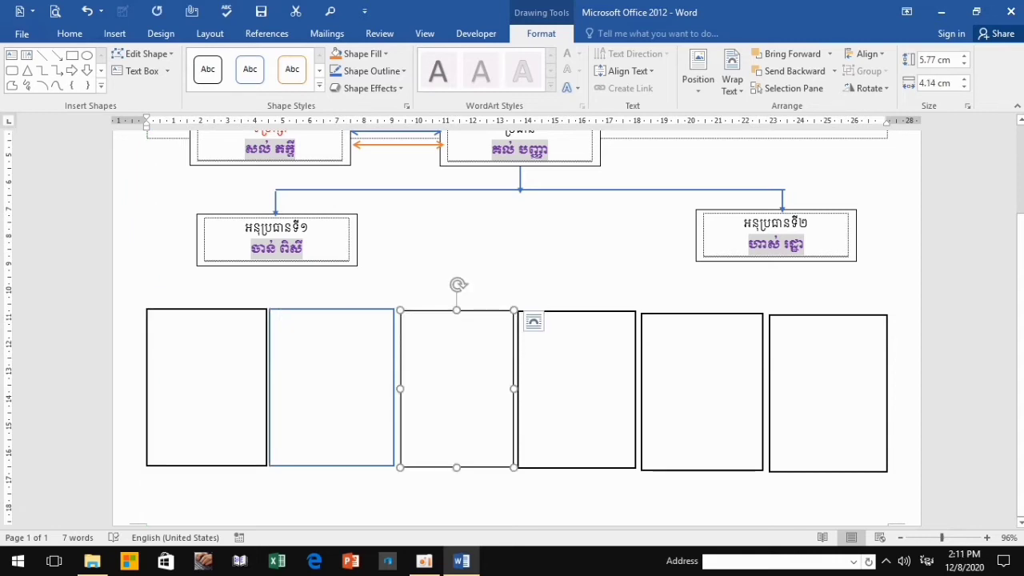
drag(400, 389, 396, 389)
key(Up)
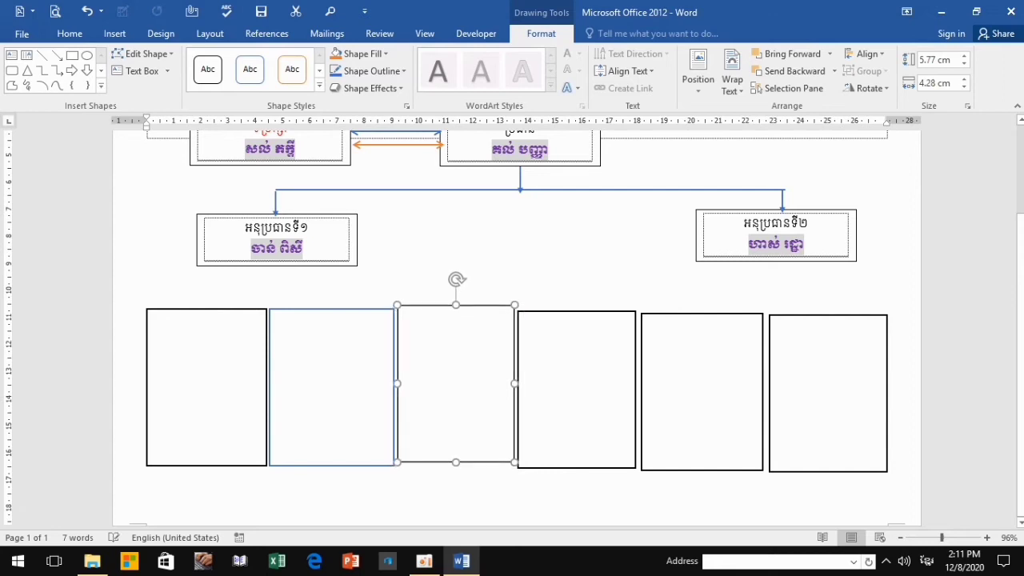
click(577, 389)
key(Up)
key(Up)
click(702, 389)
key(Up)
key(Up)
key(Up)
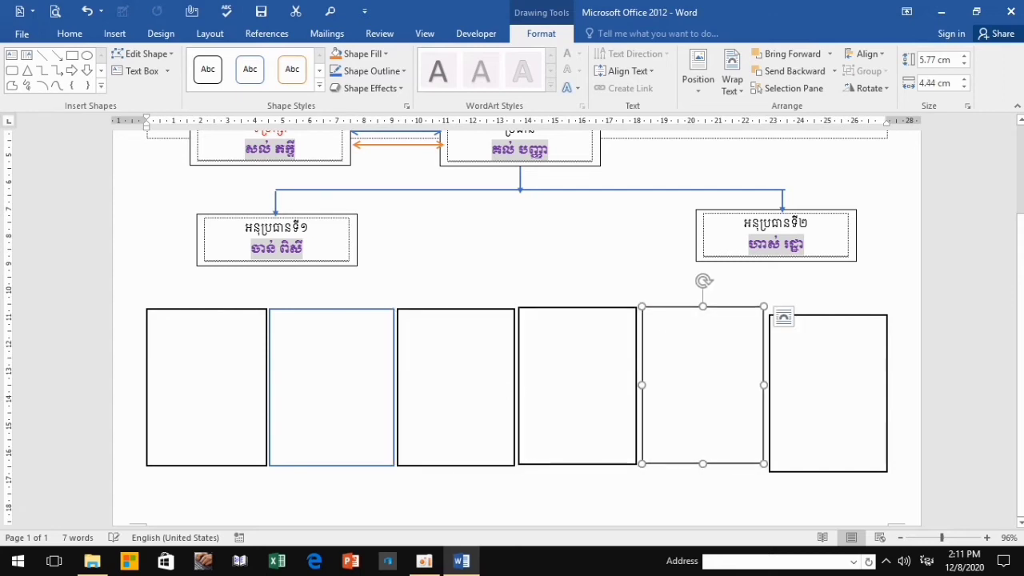
click(828, 392)
key(Up)
key(Up)
key(Up)
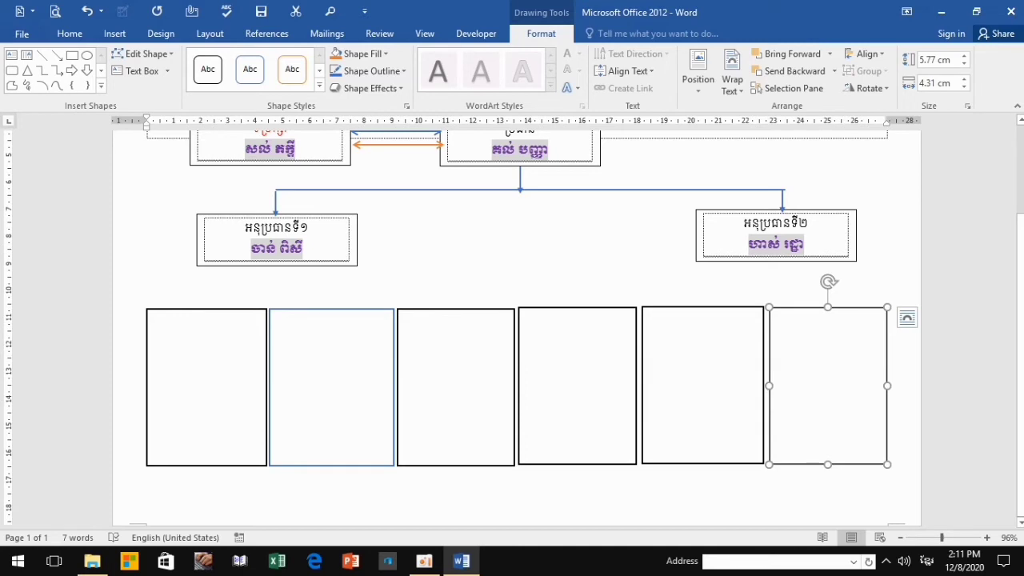
- Nudge the fourth box down and resize the sixth to 5.77 × 4.31 cm like the others
click(576, 383)
key(Down)
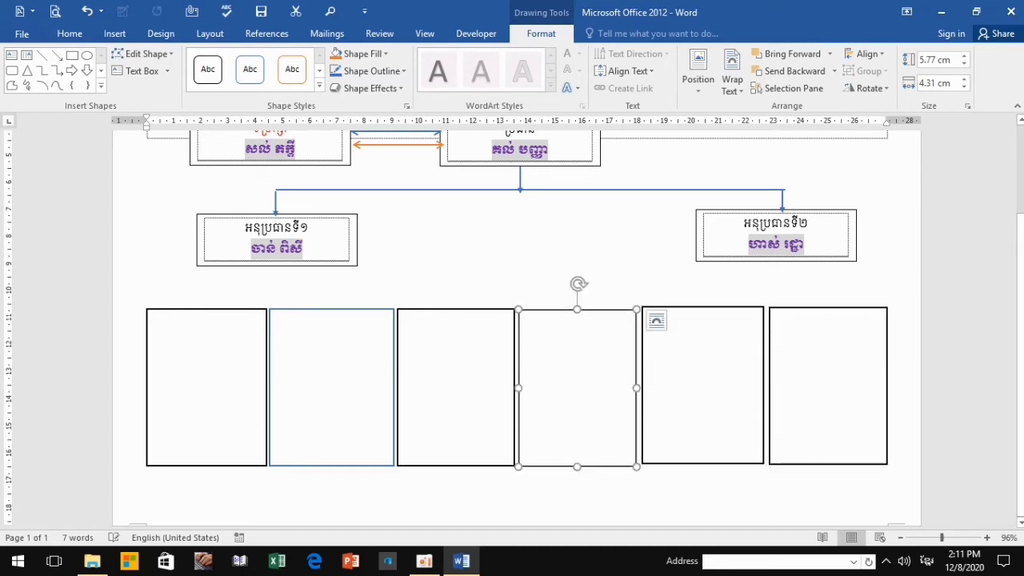
click(702, 384)
click(827, 387)
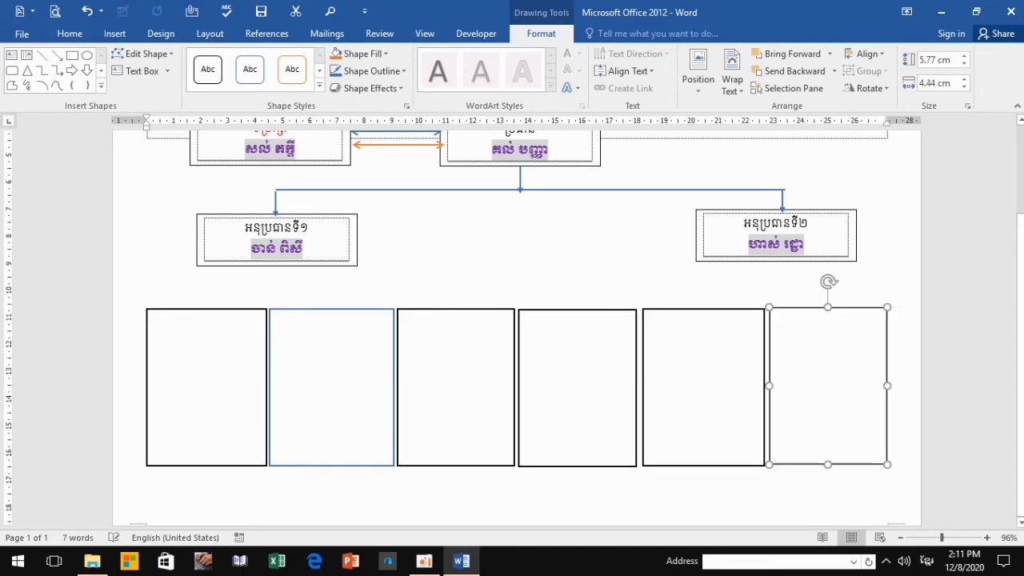
drag(828, 387, 828, 387)
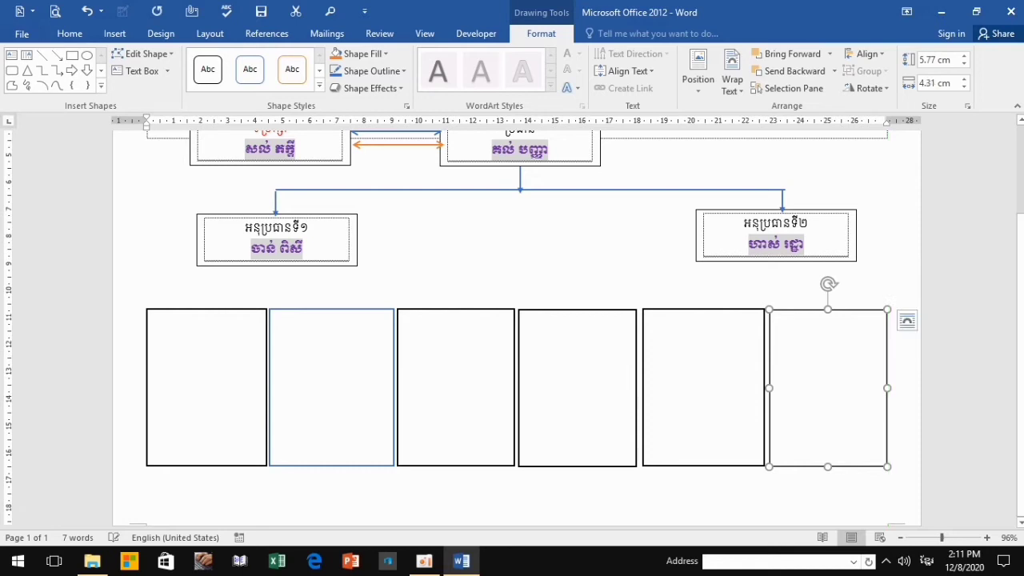
drag(828, 388, 828, 387)
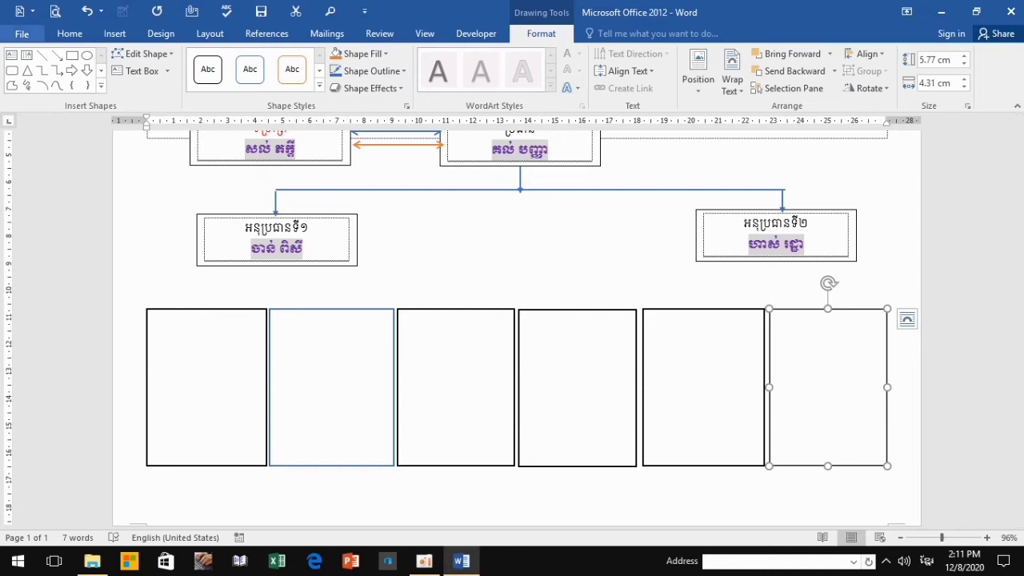
- Draw 8.92 cm and 10.6 cm horizontal lines over the left and right boxes; shift the left deputy box right
click(57, 55)
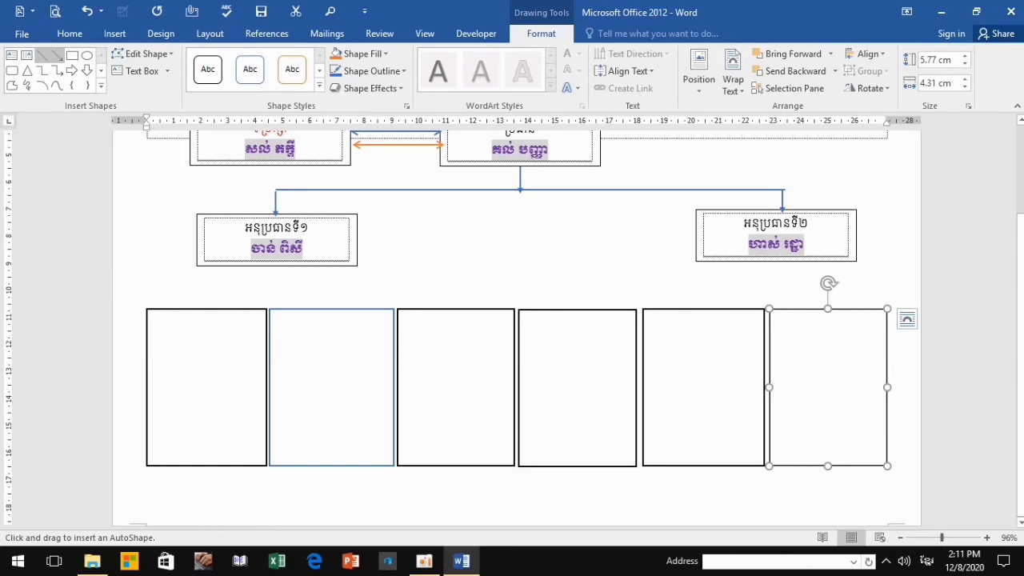
drag(215, 284, 432, 282)
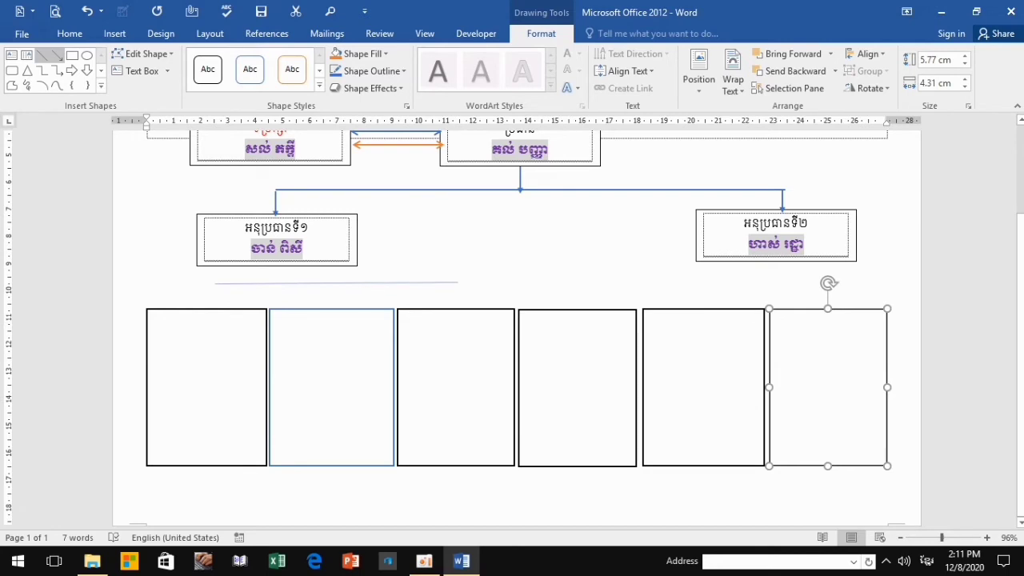
drag(458, 283, 457, 282)
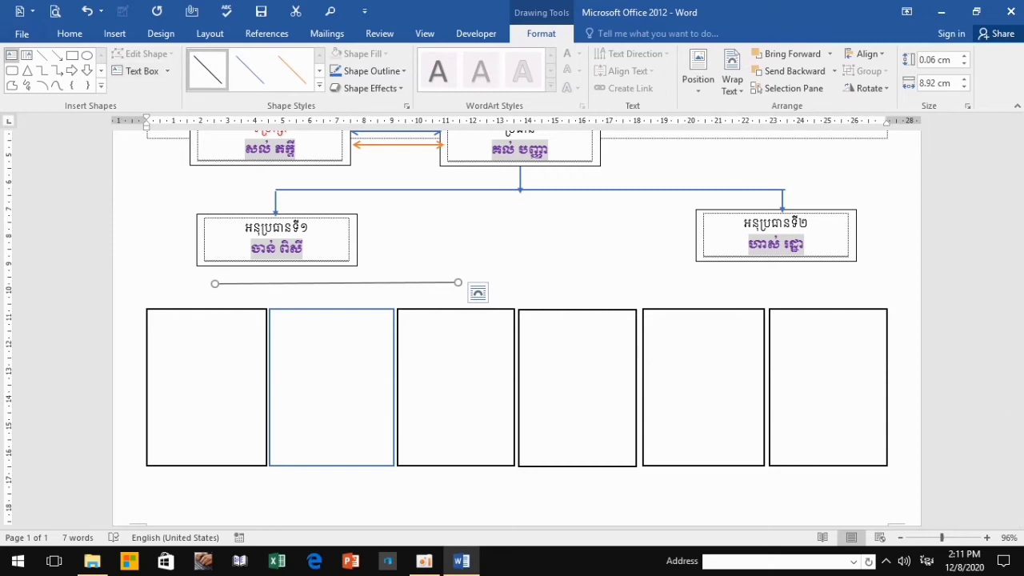
click(42, 56)
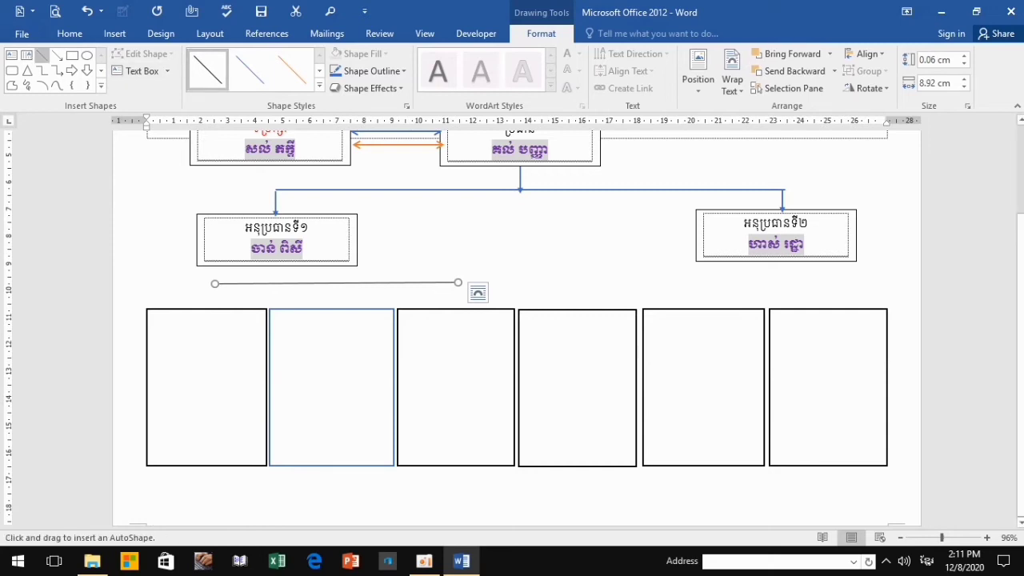
drag(578, 281, 867, 283)
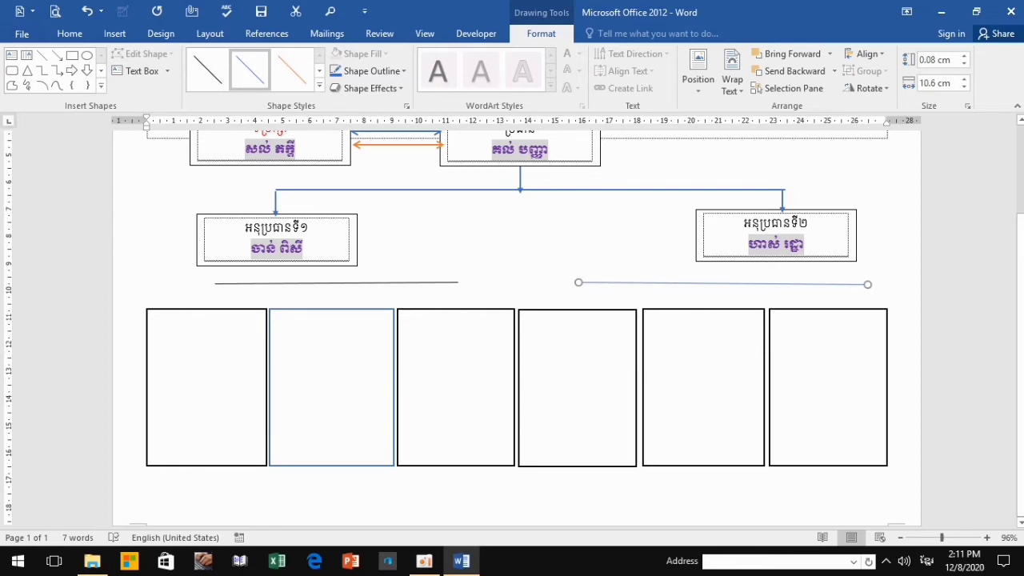
drag(198, 240, 251, 243)
- Centre the left arrow on the left deputy box and pull the branch line's left end inward
click(330, 239)
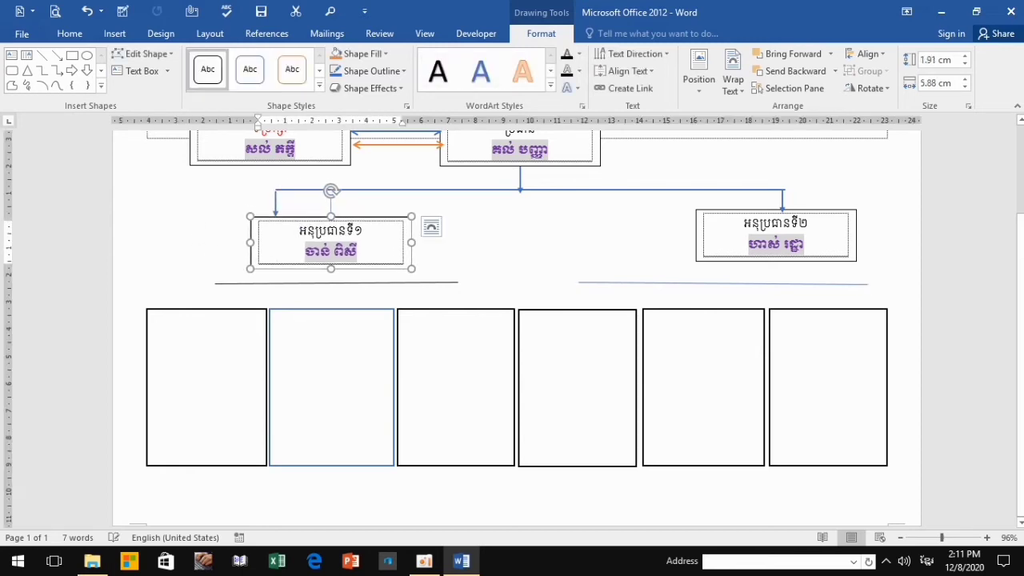
drag(328, 203, 339, 202)
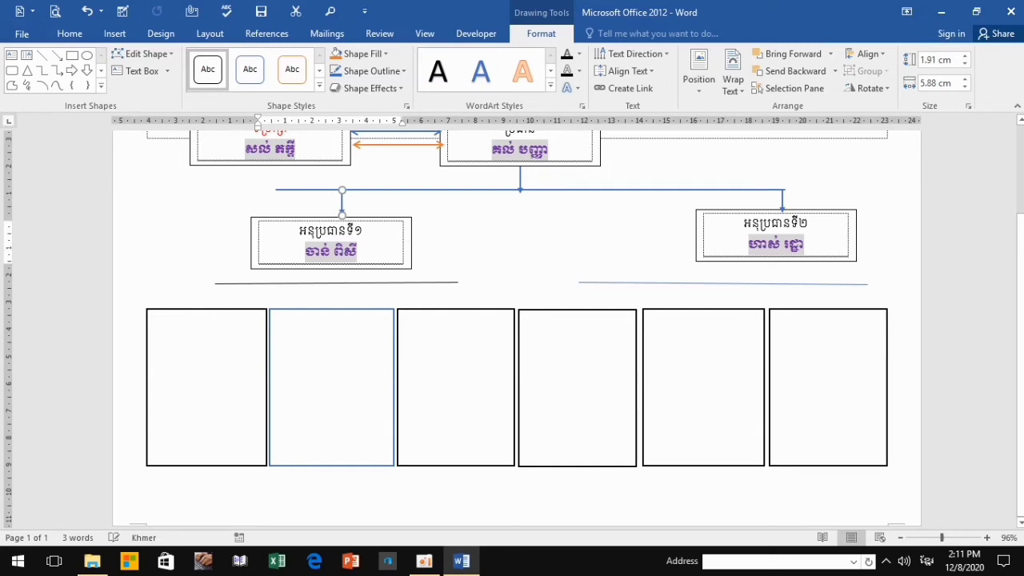
click(519, 152)
scroll(518, 152, up, 1)
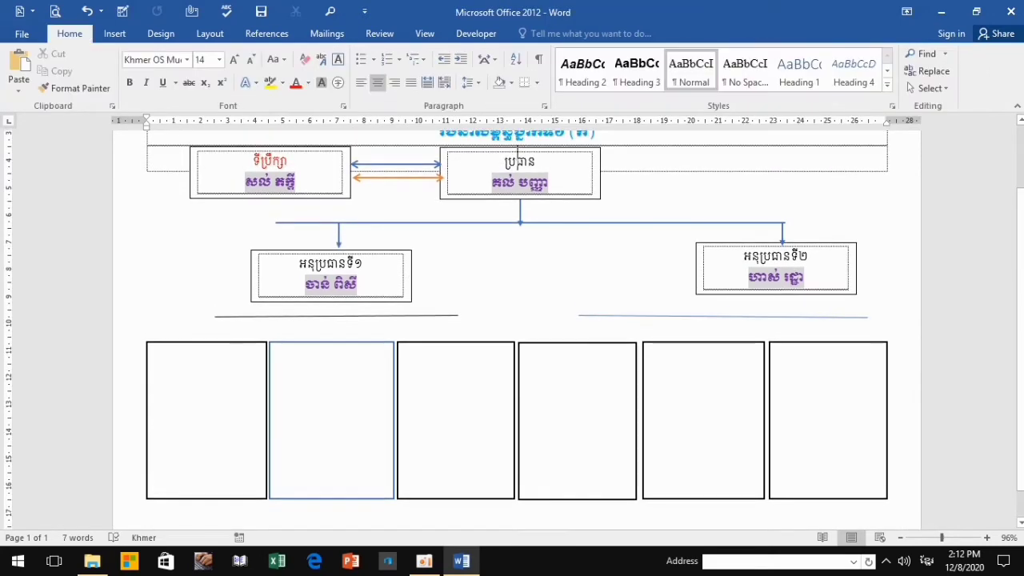
click(276, 223)
drag(275, 223, 338, 222)
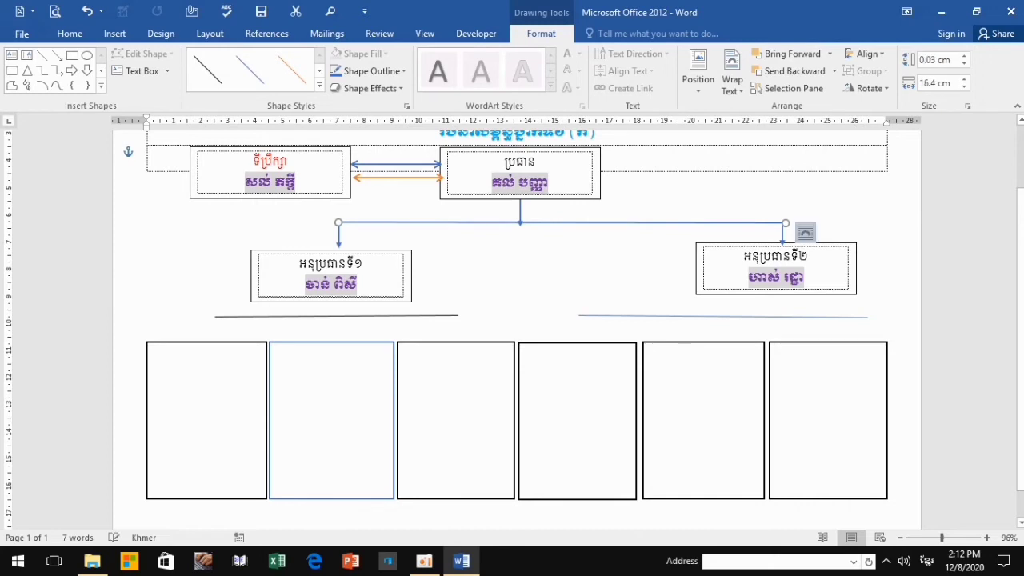
- Slide the right arrow and right deputy box inward, joining the branch line's right end to the arrow
drag(782, 234, 724, 231)
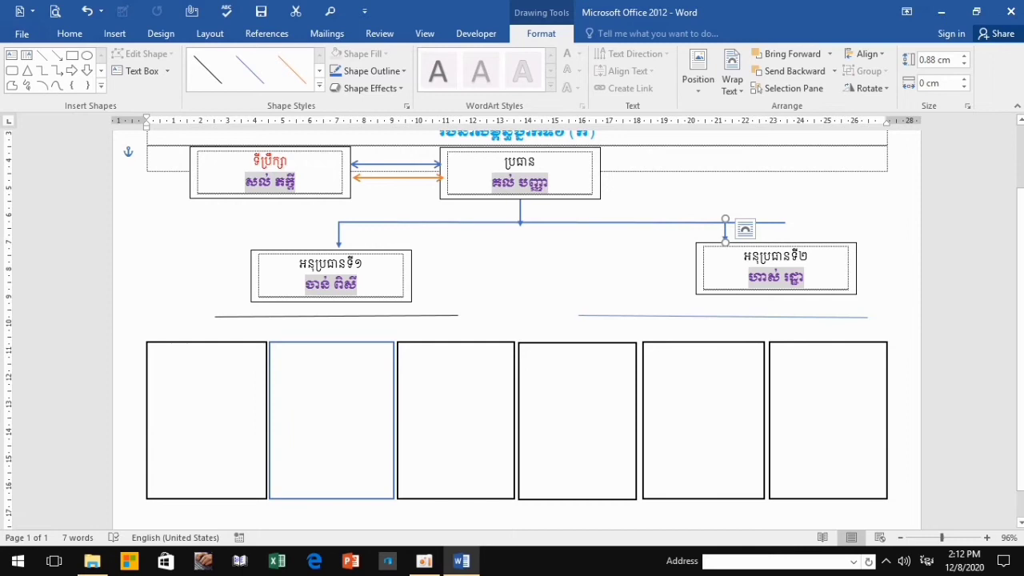
drag(776, 268, 723, 268)
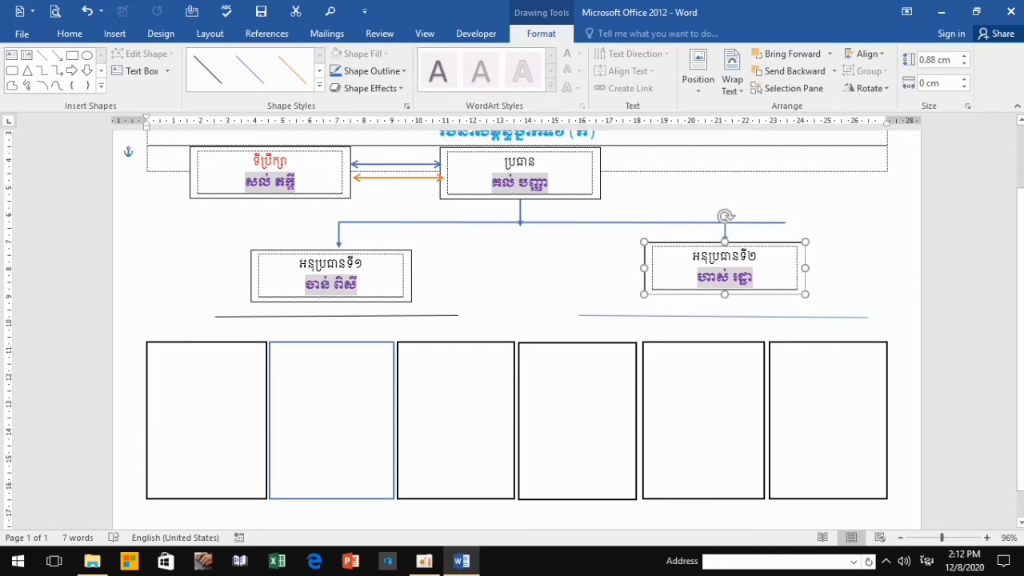
click(516, 164)
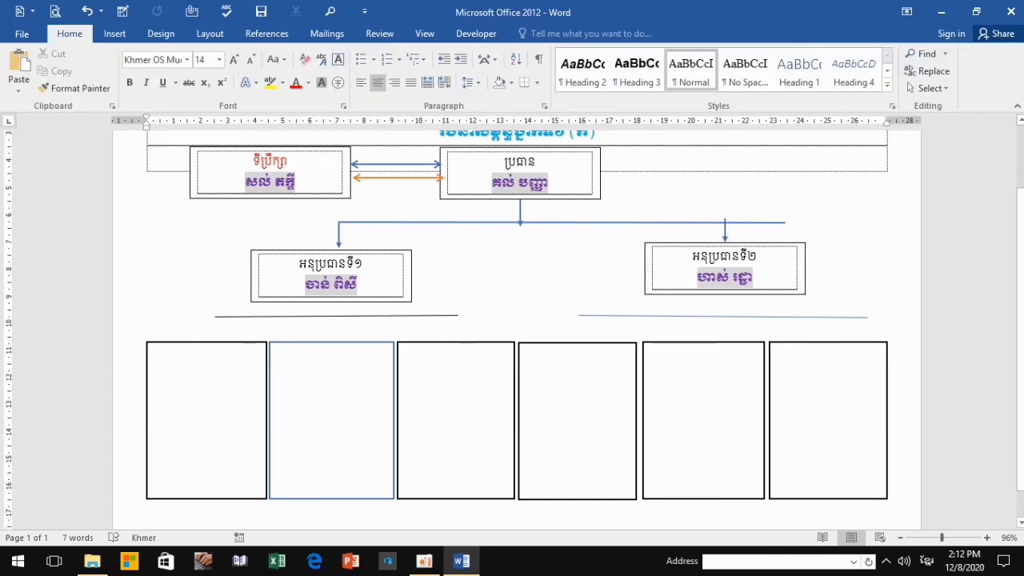
click(599, 222)
drag(785, 223, 725, 223)
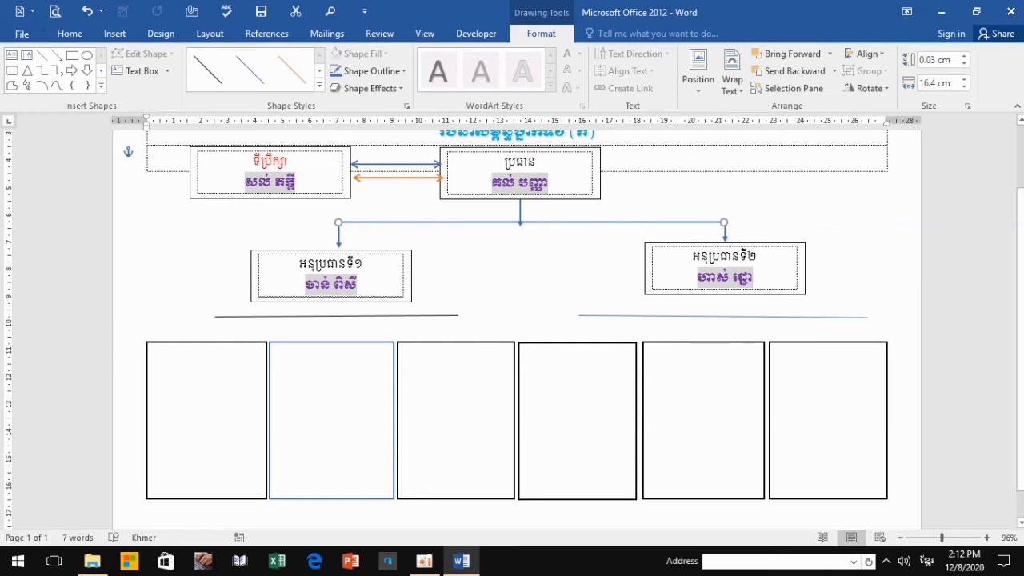
drag(724, 223, 725, 219)
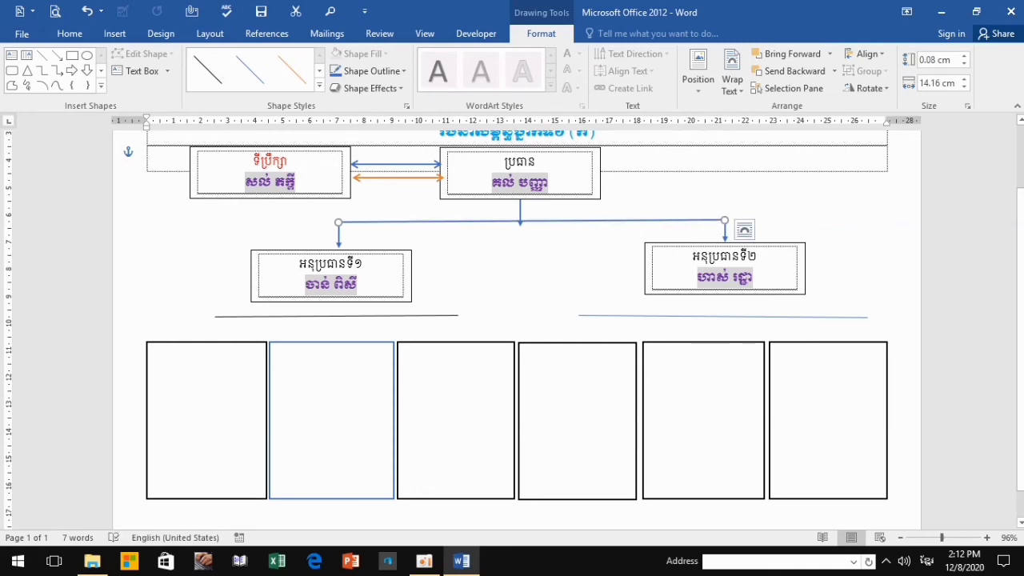
click(517, 160)
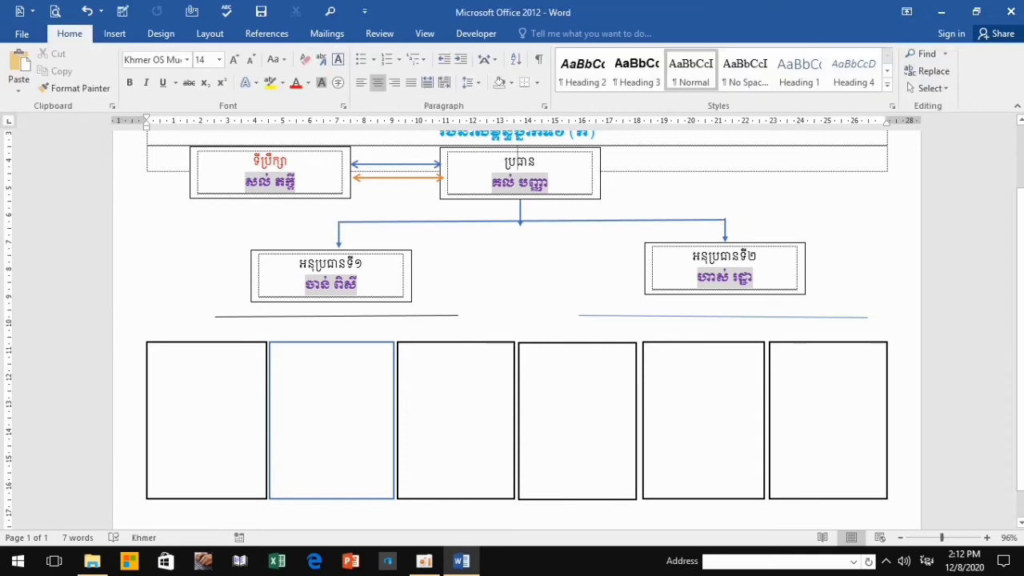
- Restyle both horizontal lines under the deputy boxes as solid black lines
click(336, 315)
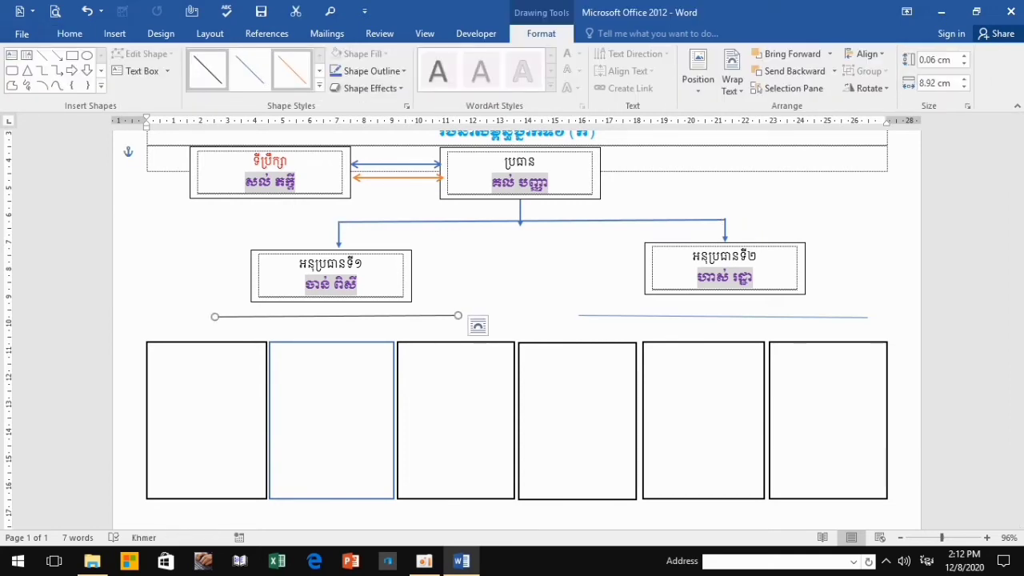
click(319, 88)
click(205, 188)
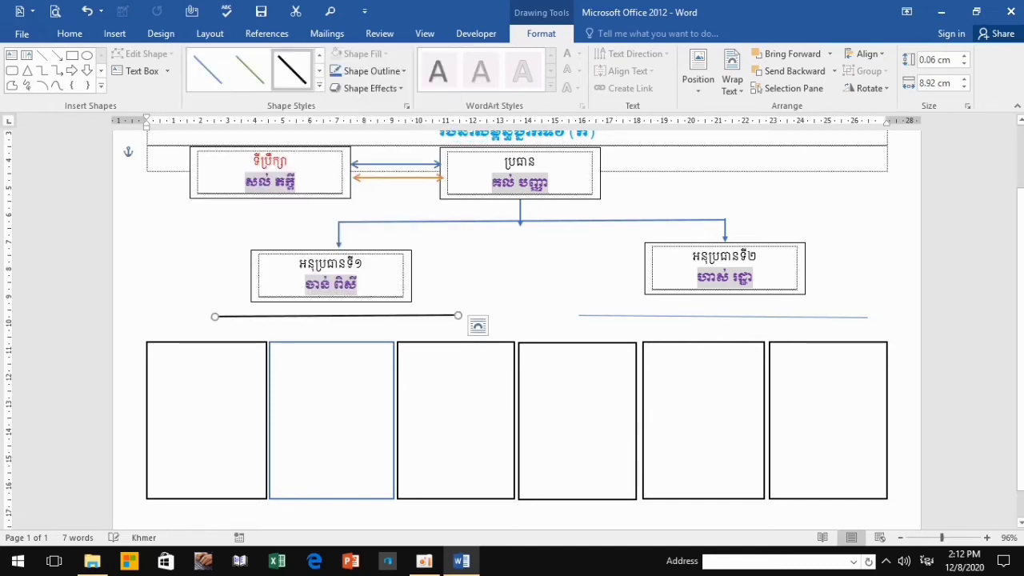
click(720, 316)
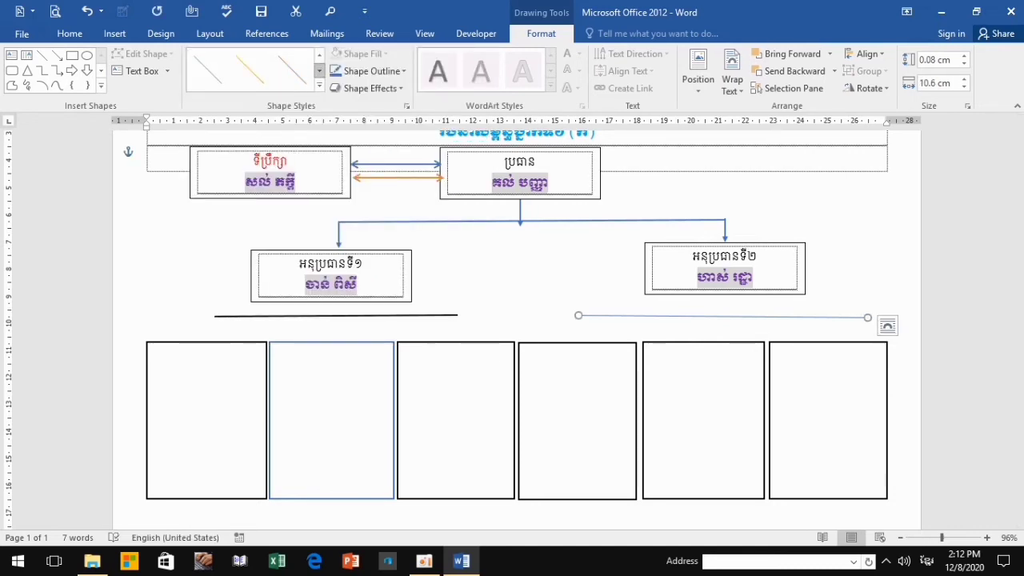
click(319, 87)
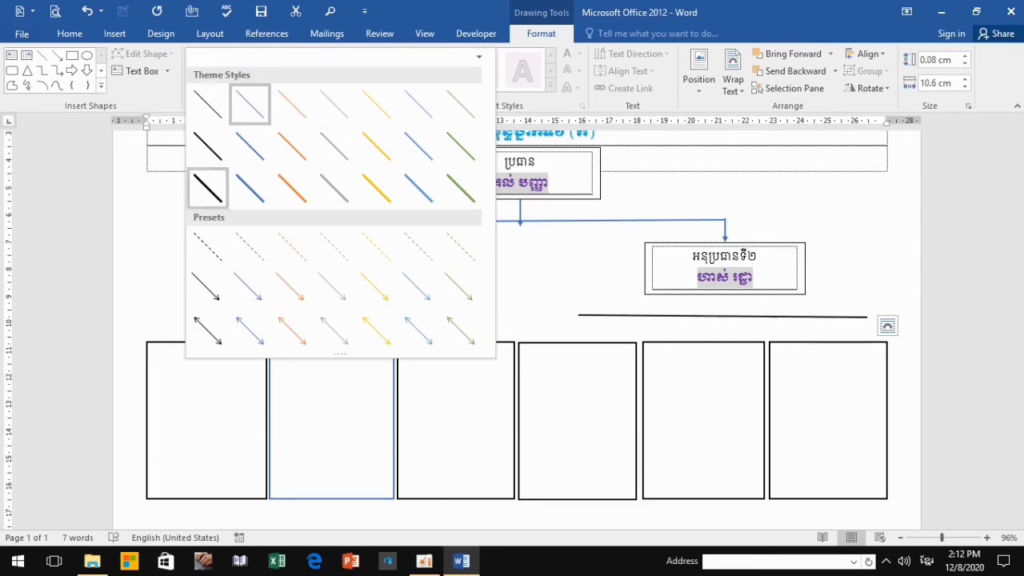
click(207, 187)
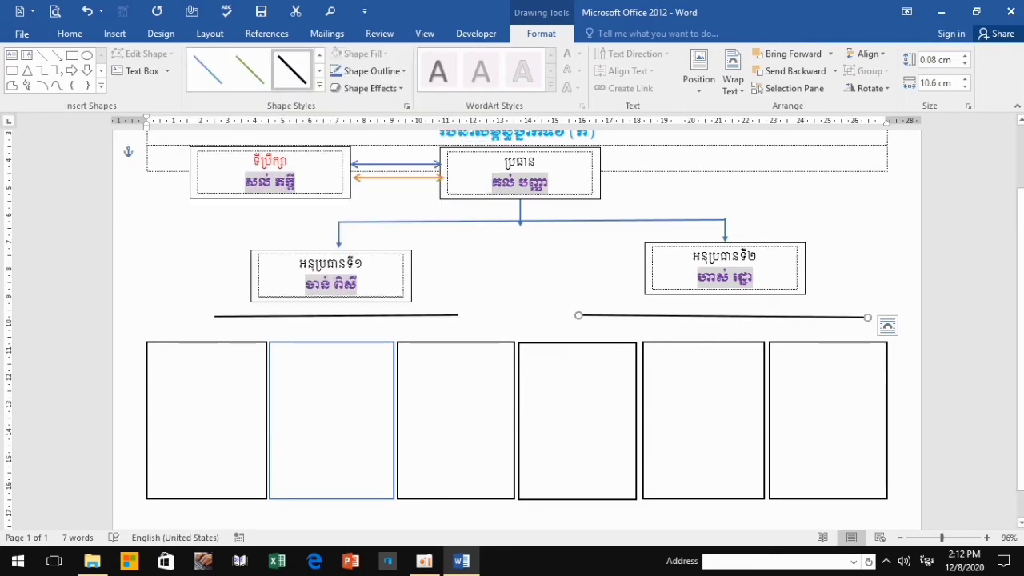
- Draw a vertical line under the left deputy box with width 0, then lengthen it to 0.6 cm
click(57, 55)
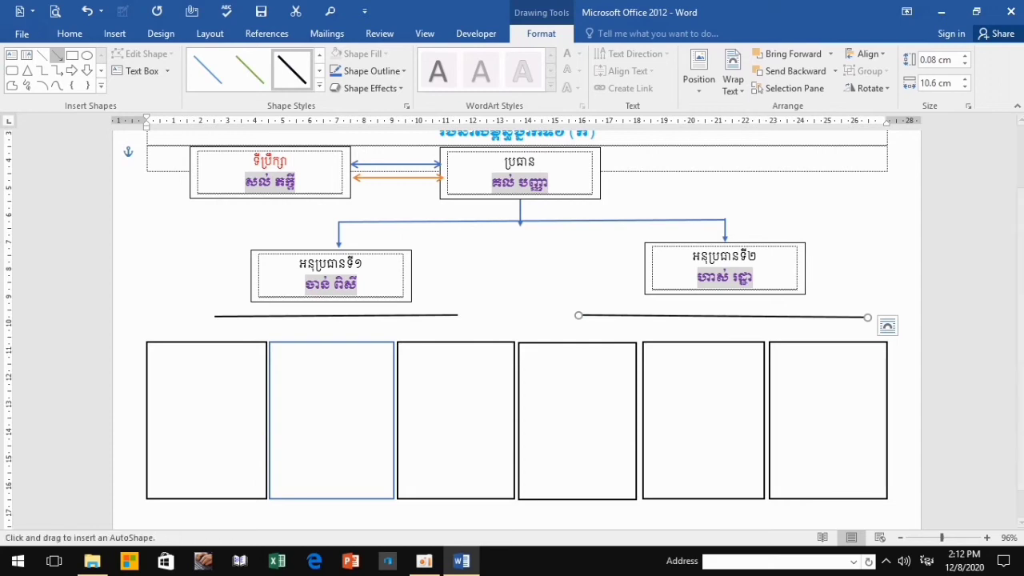
drag(327, 303, 326, 315)
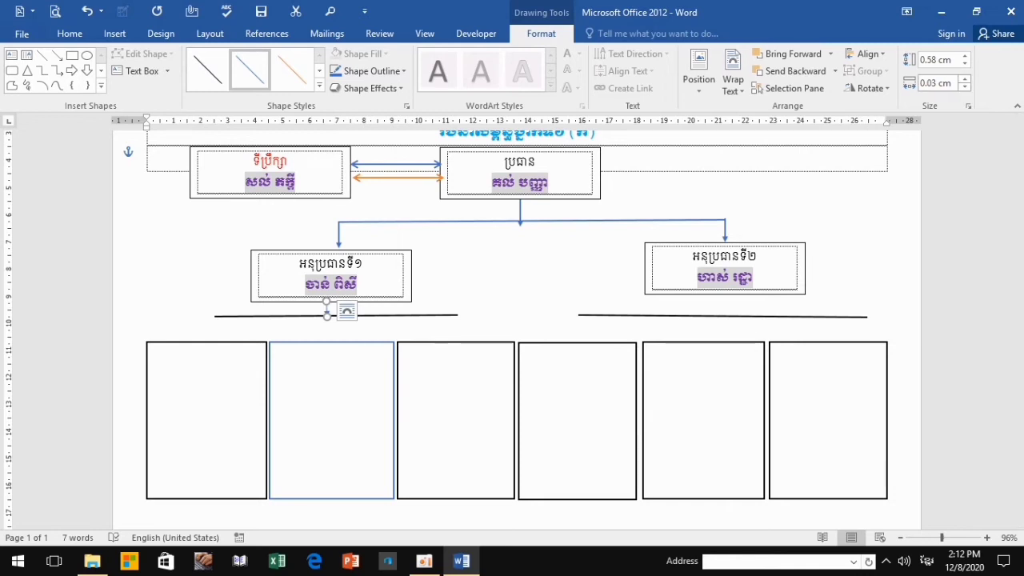
text(0)
key(Return)
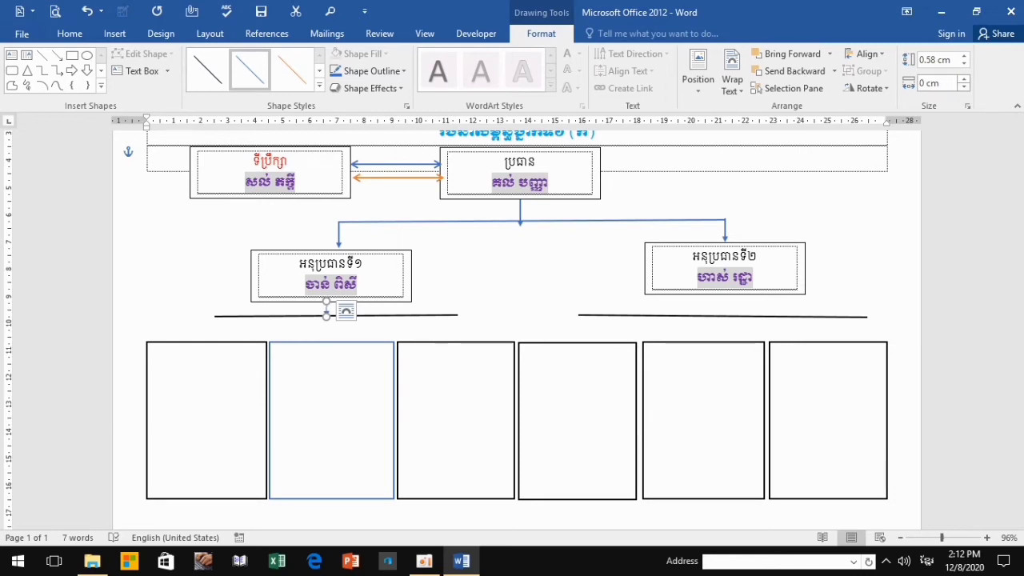
click(935, 59)
text(0.3)
key(Return)
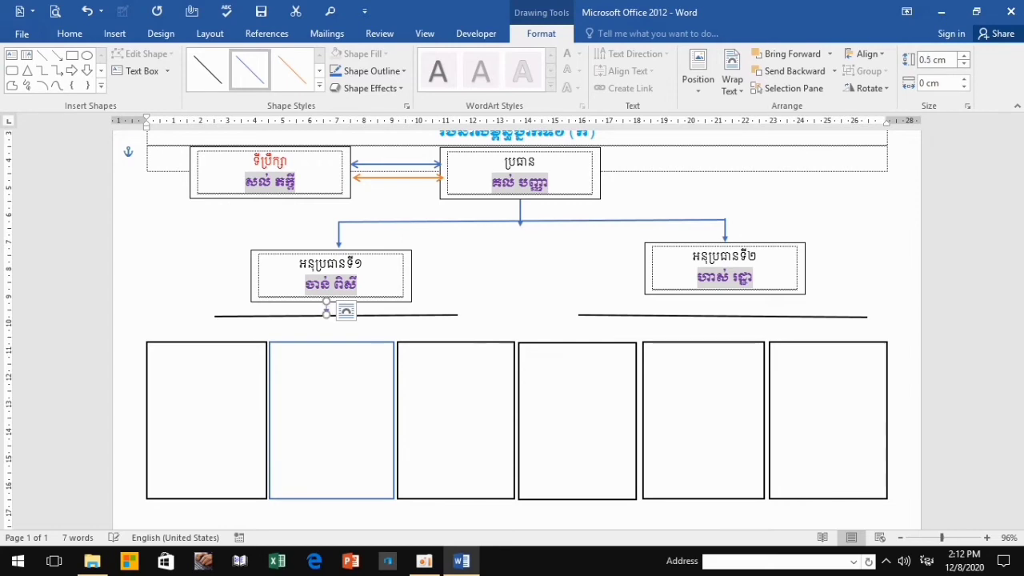
drag(326, 308, 326, 317)
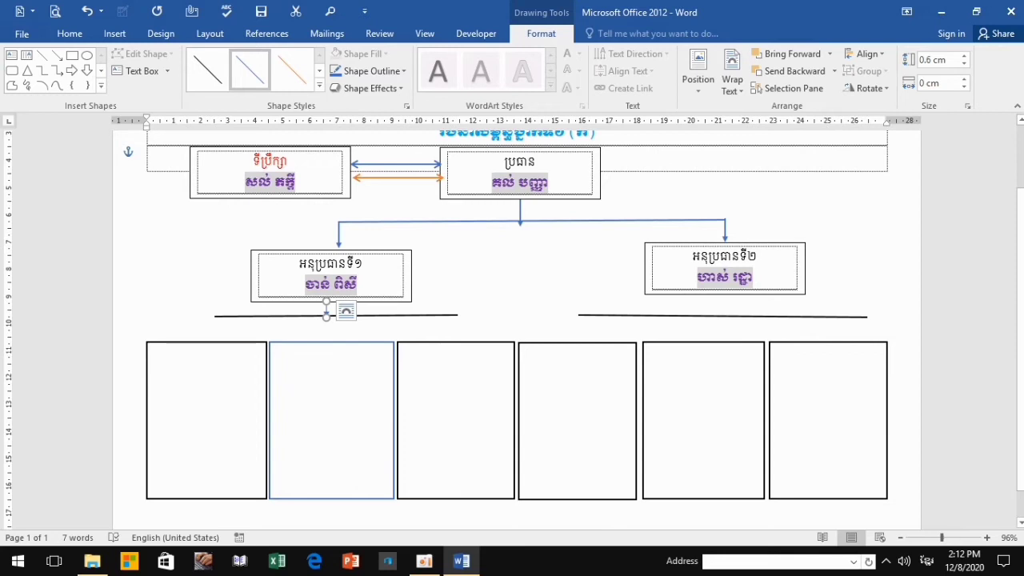
- Position a short connector under the second deputy box, undoing a misplaced adjustment with Ctrl+Z
mouse_move(326, 310)
mouse_down()
mouse_move(338, 291)
mouse_move(735, 305)
mouse_up()
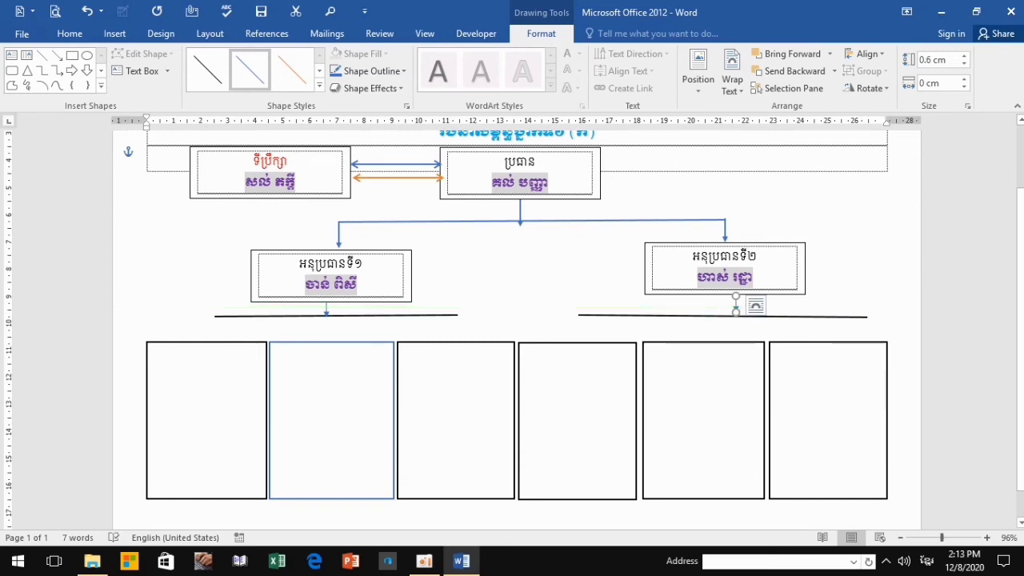
mouse_move(735, 304)
mouse_down()
mouse_move(760, 266)
mouse_move(759, 276)
mouse_up()
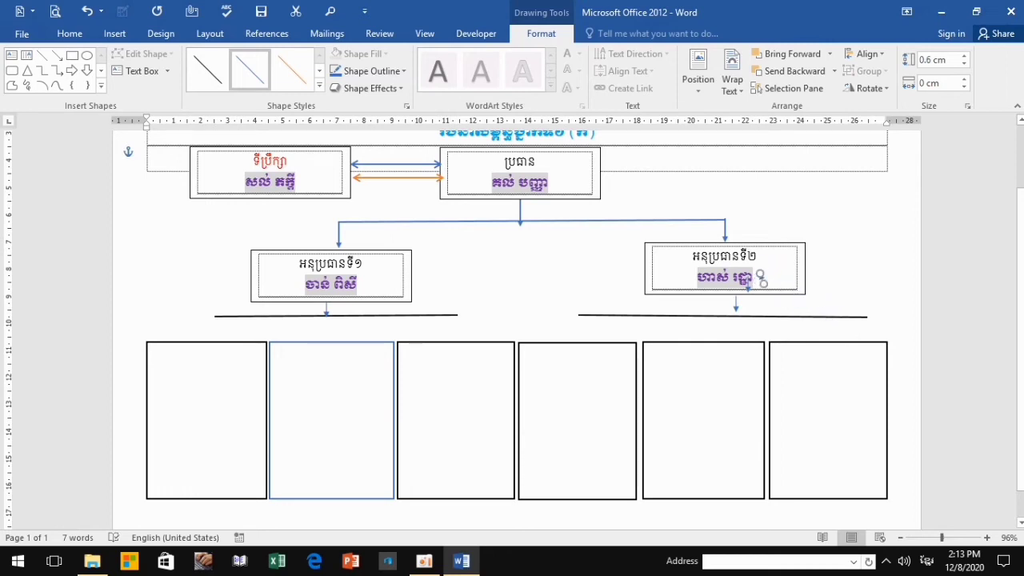
drag(759, 275, 760, 275)
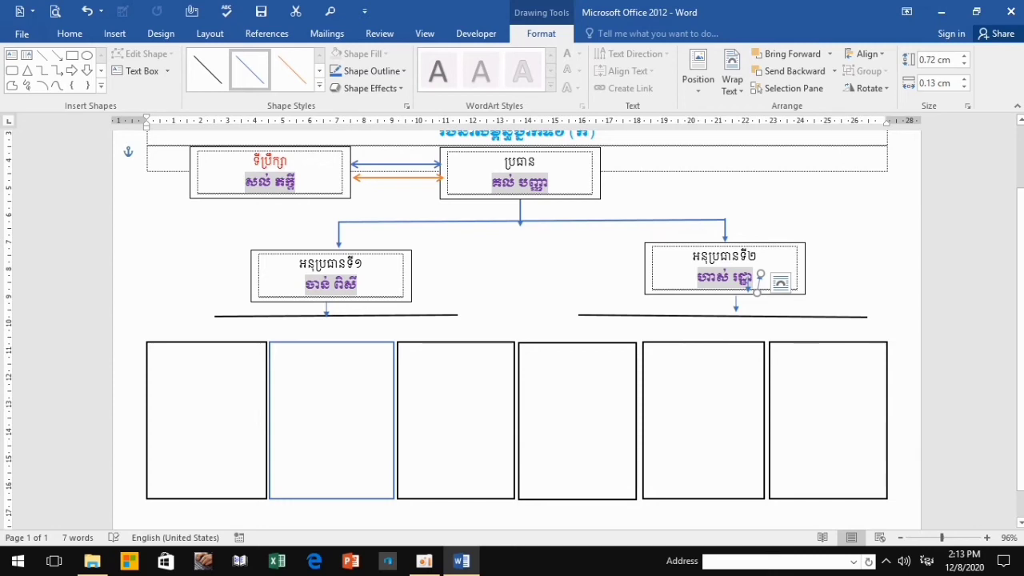
mouse_move(759, 275)
mouse_down()
mouse_move(748, 289)
mouse_move(797, 334)
mouse_up()
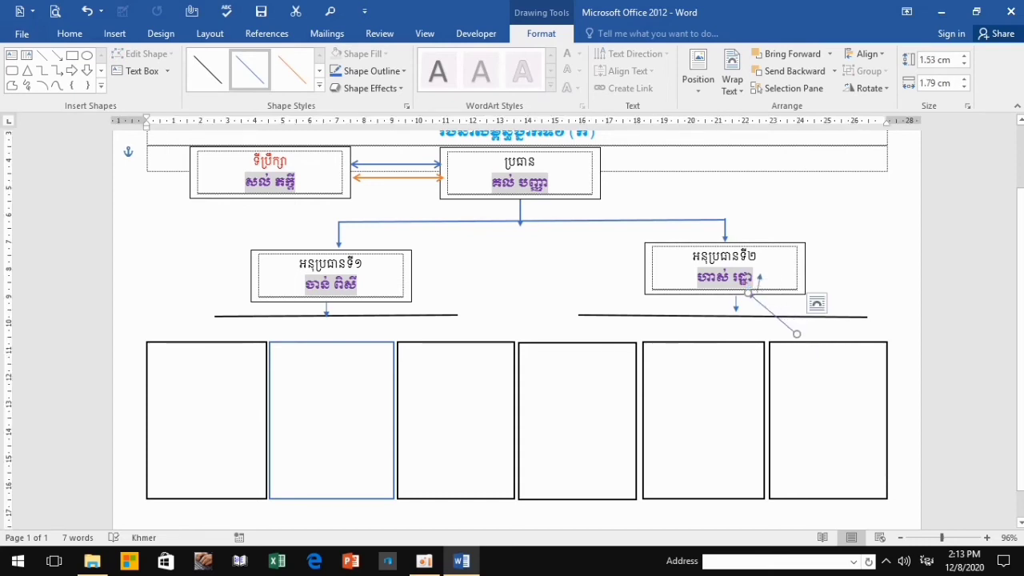
key(ctrl+z)
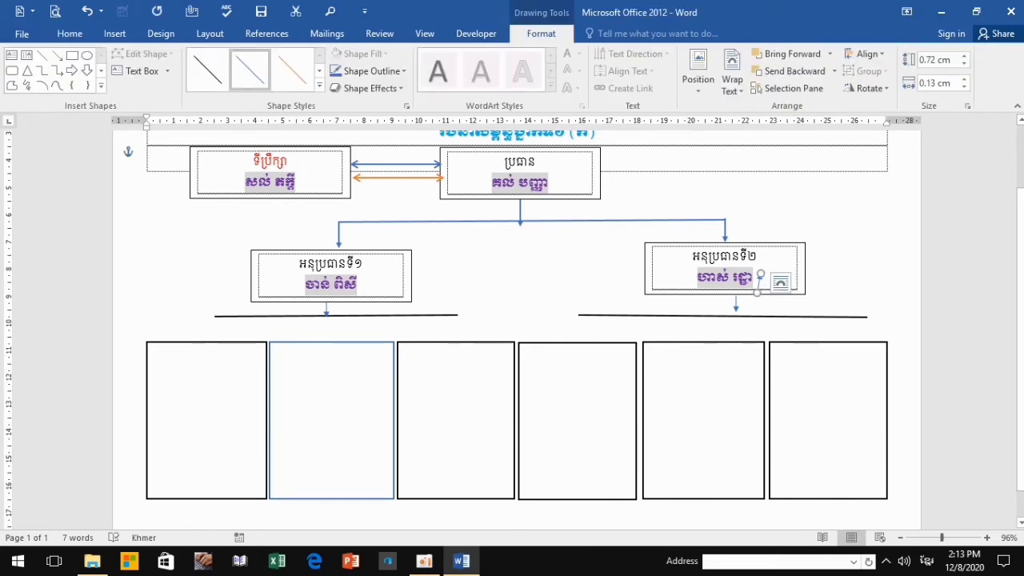
drag(758, 284, 840, 326)
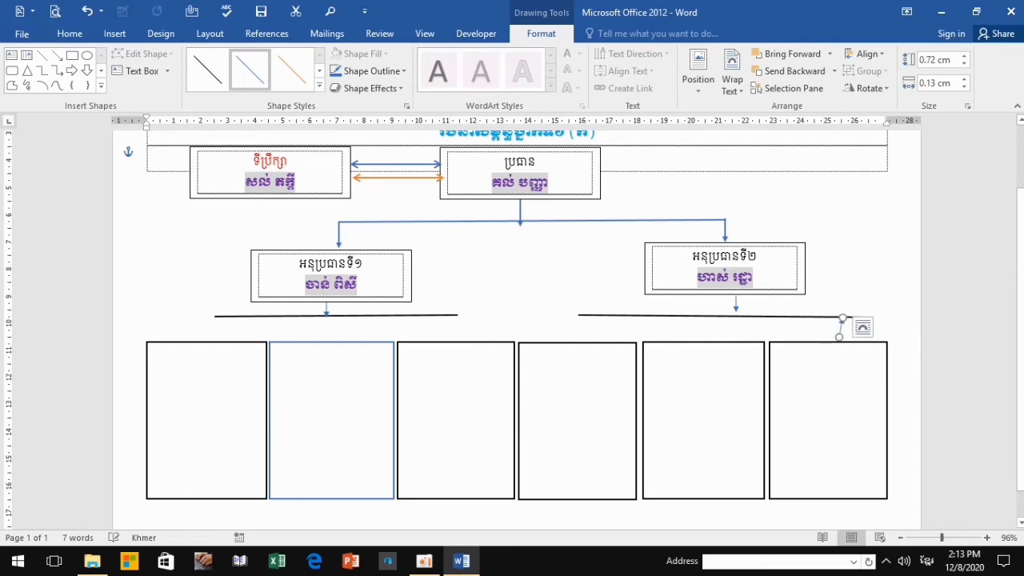
click(518, 152)
click(735, 303)
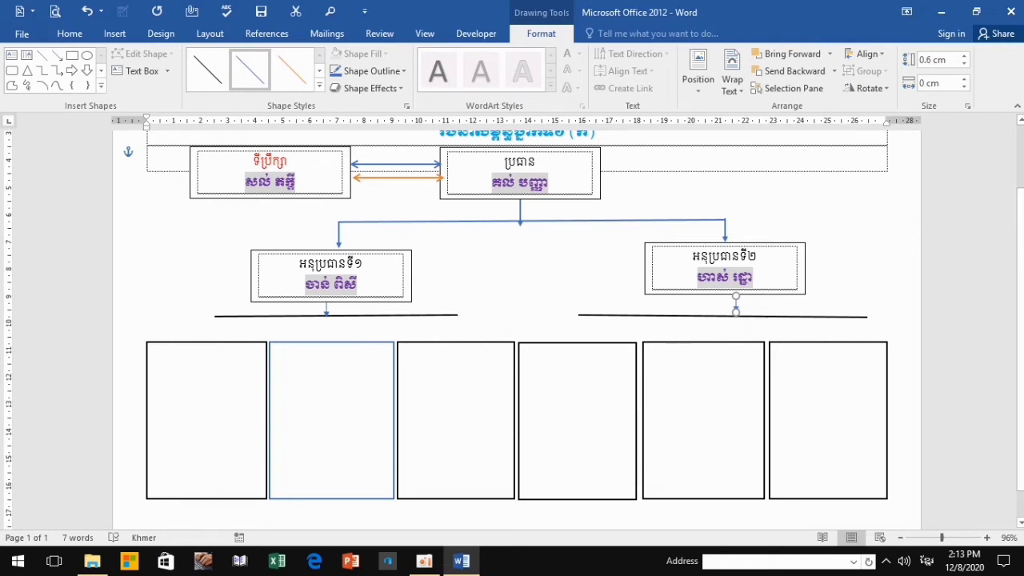
- Replace the second bottom box's thin blue outline with a 1½ pt black outline
click(331, 344)
click(372, 70)
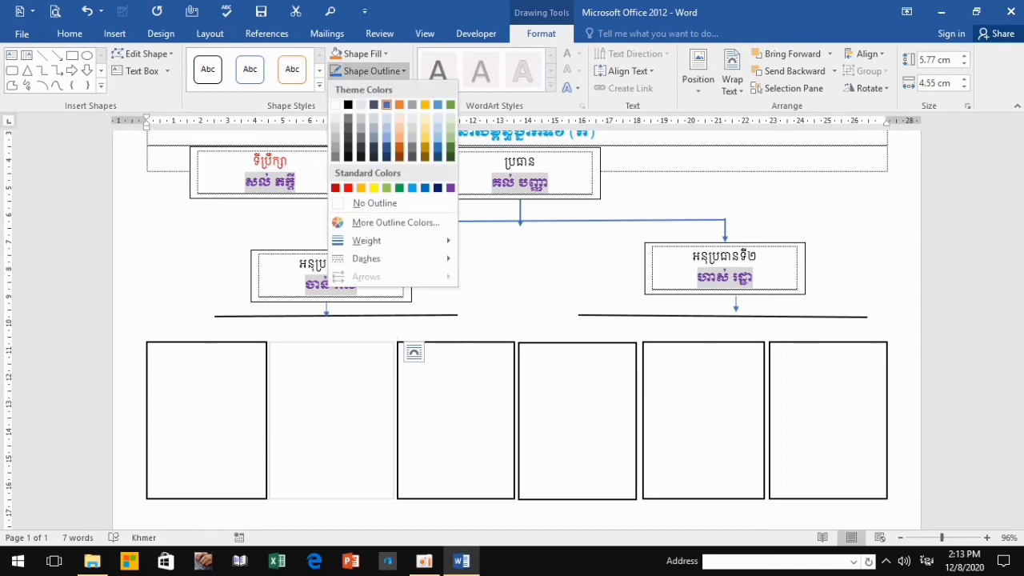
mouse_move(366, 240)
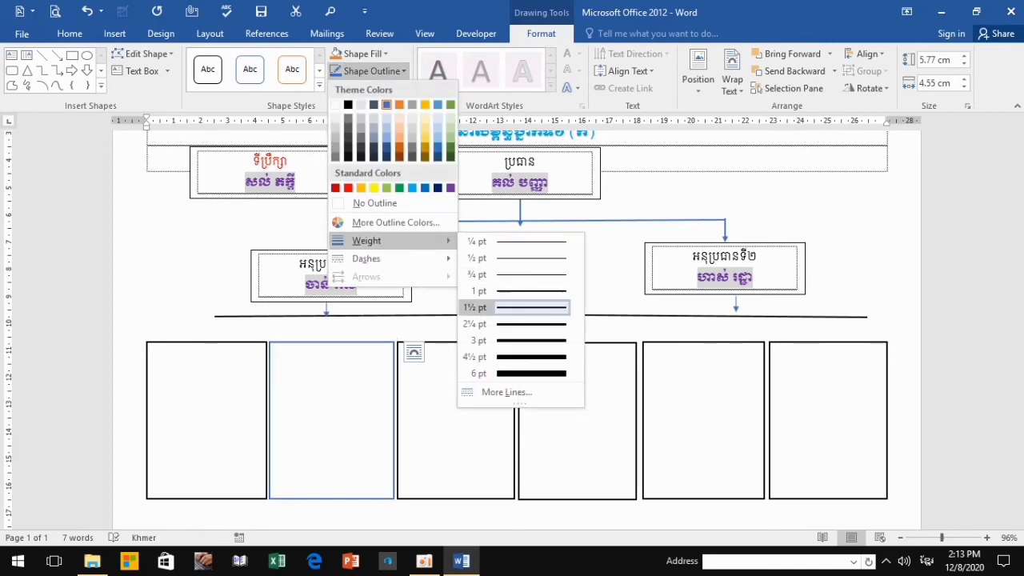
click(512, 307)
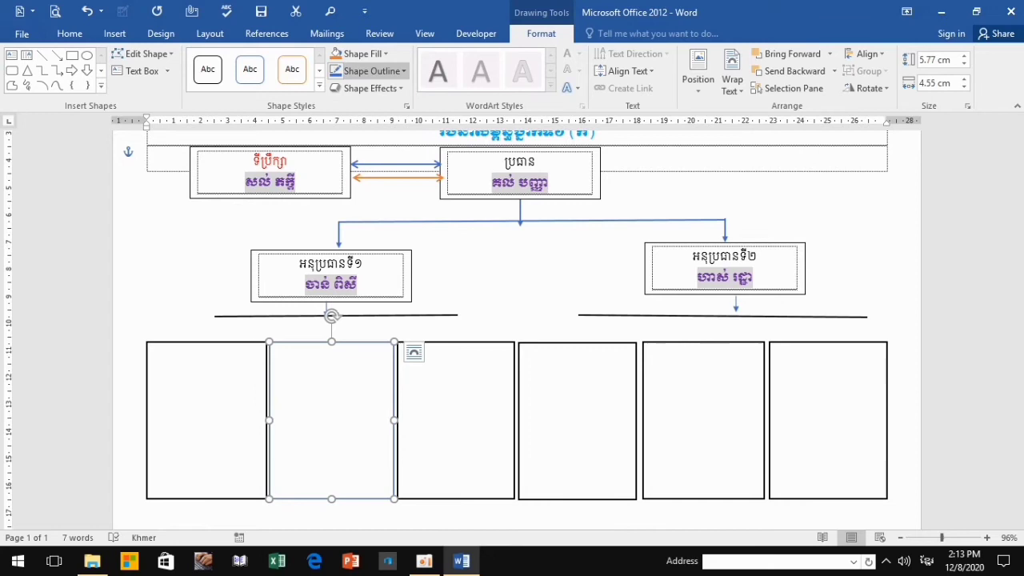
click(372, 70)
key(Escape)
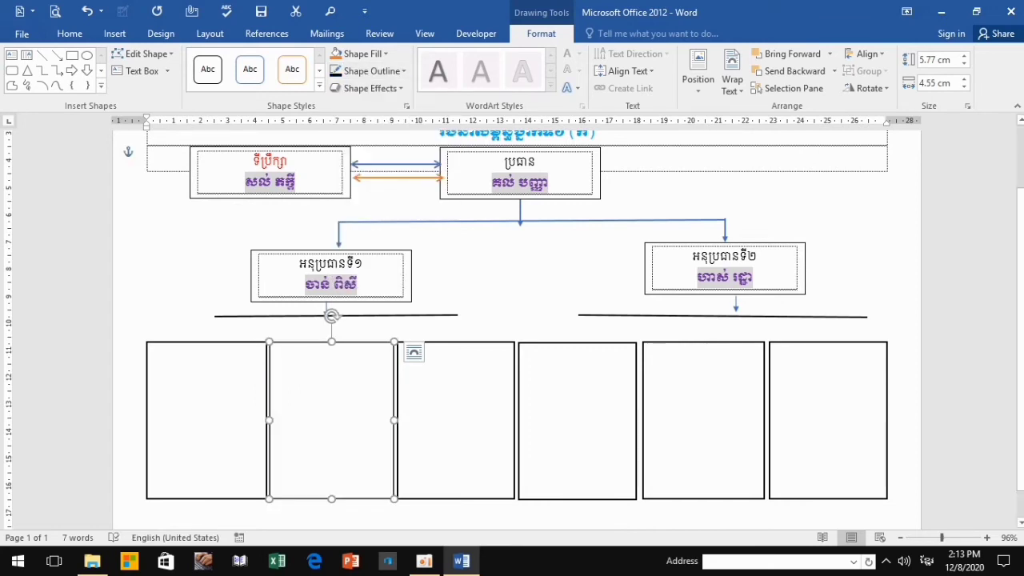
click(455, 400)
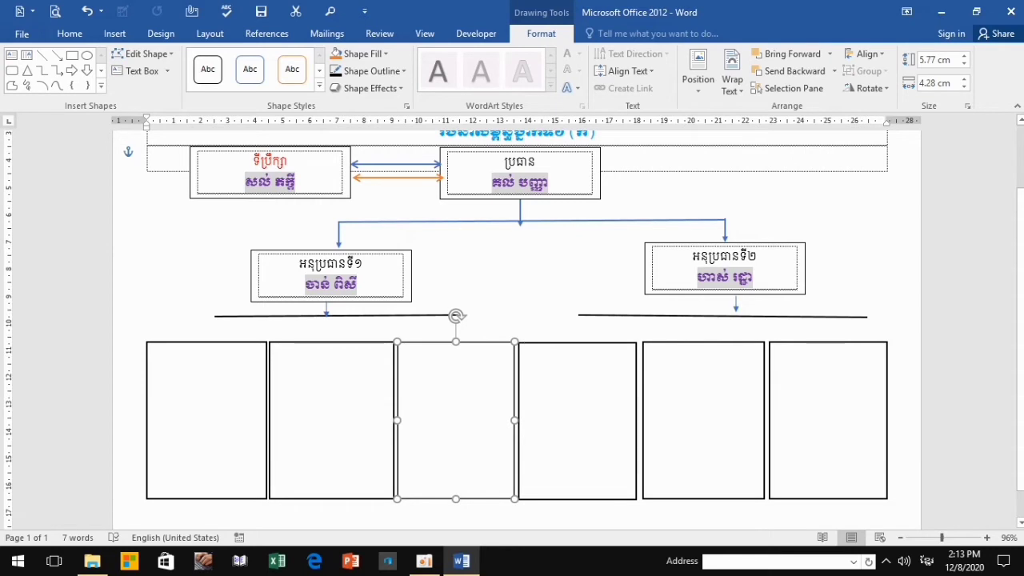
click(519, 152)
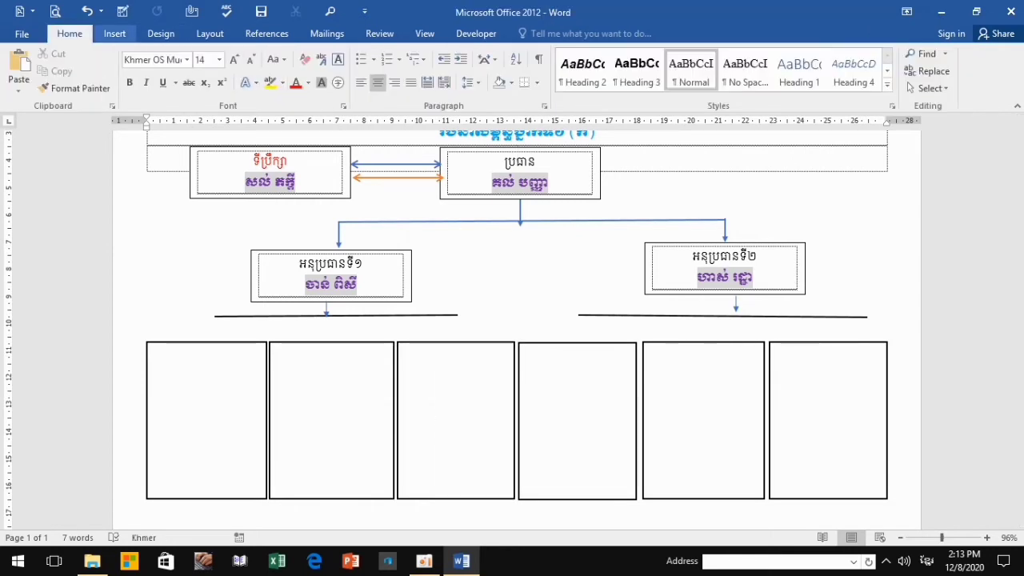
- Draw a thickened arrow from the left horizontal line down onto the first bottom box
click(114, 33)
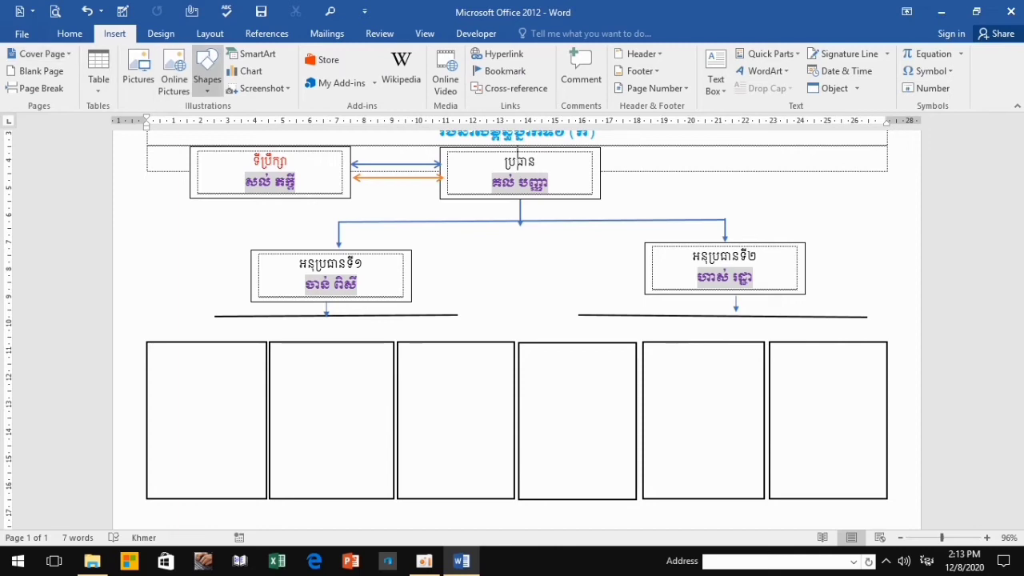
click(207, 78)
click(246, 122)
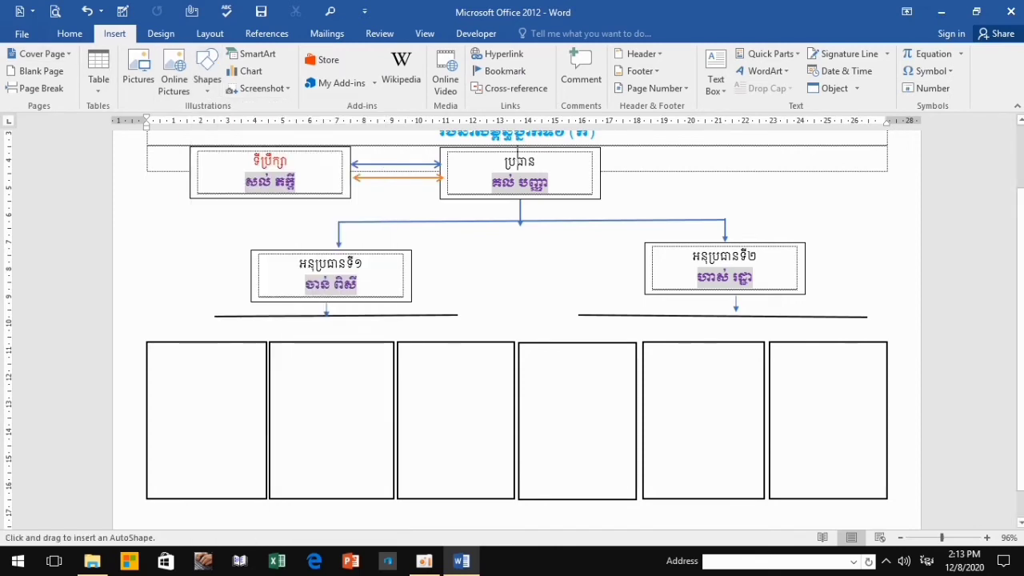
drag(216, 334, 218, 343)
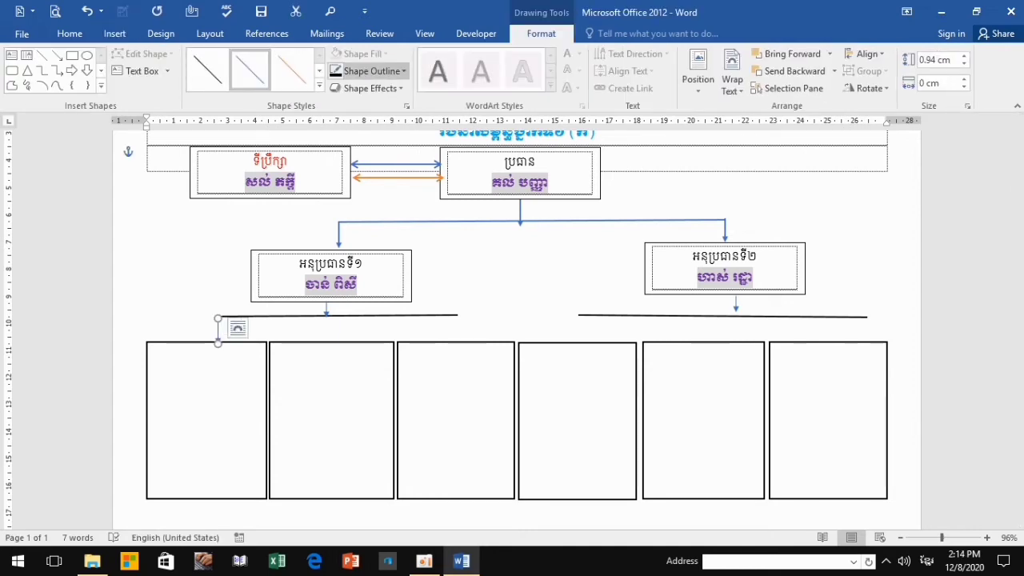
click(370, 70)
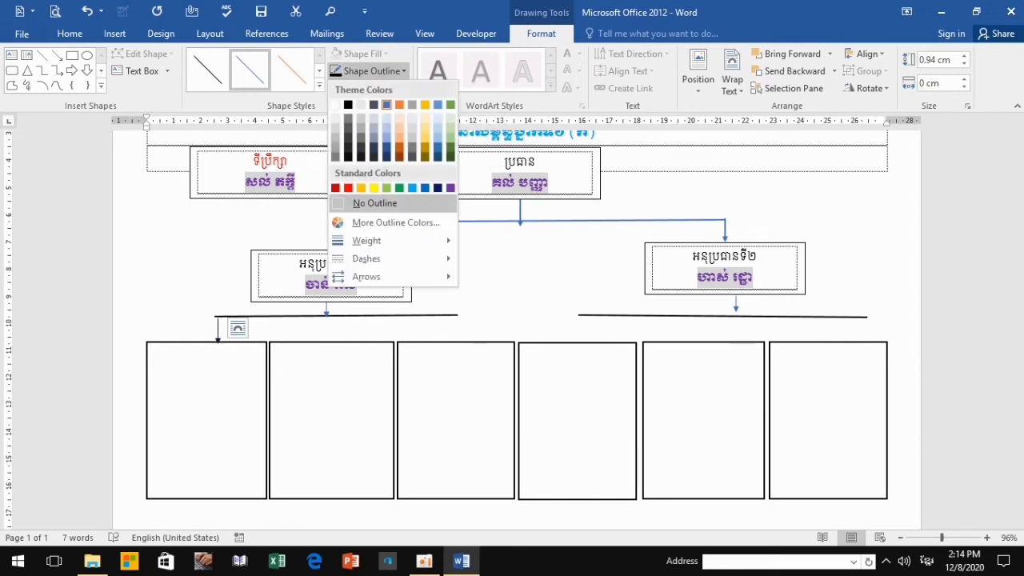
mouse_move(366, 240)
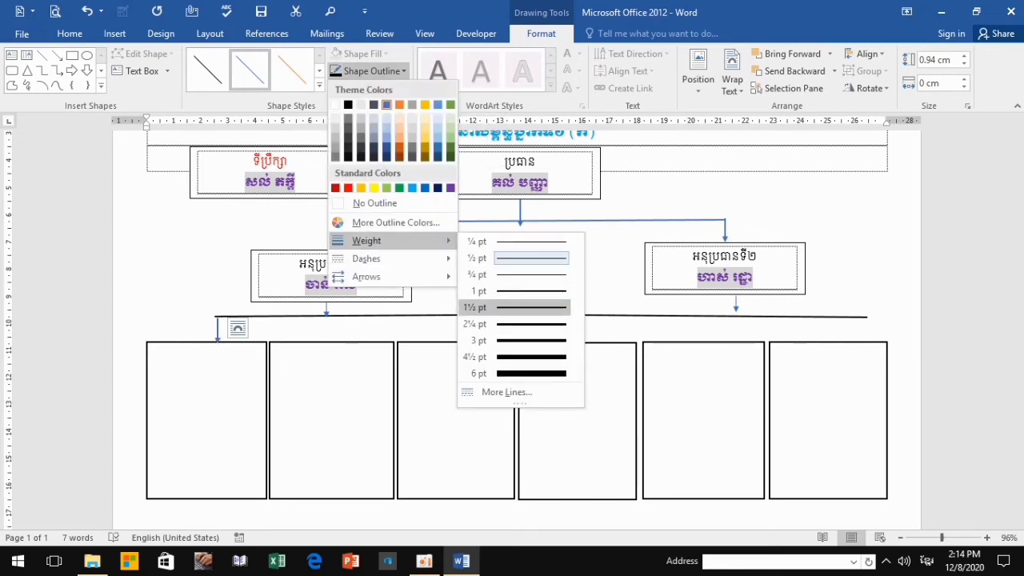
click(528, 323)
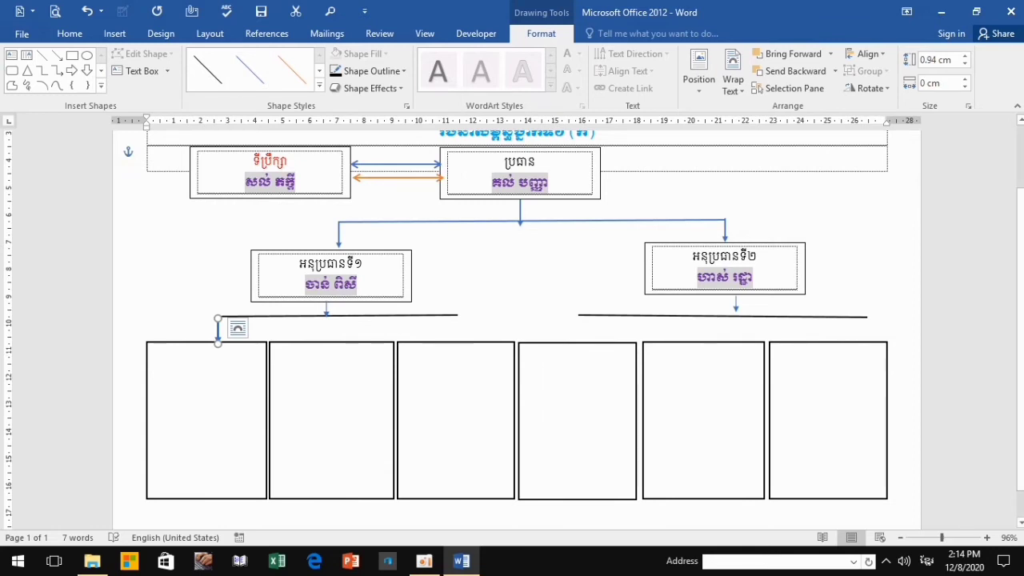
- Paste arrow copies above the remaining bottom boxes and shift the second deputy box slightly left
key(ctrl+v)
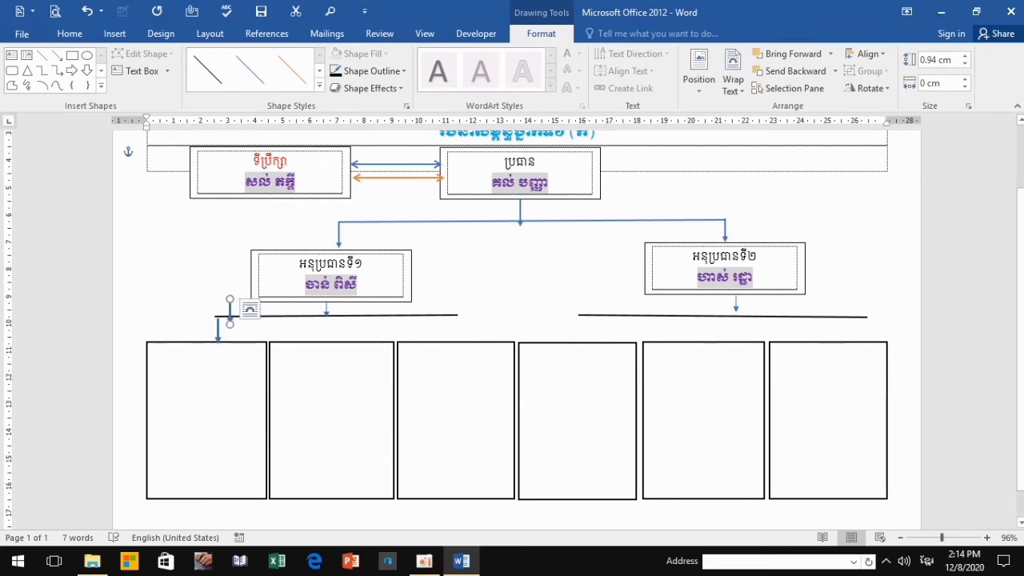
drag(229, 312, 455, 327)
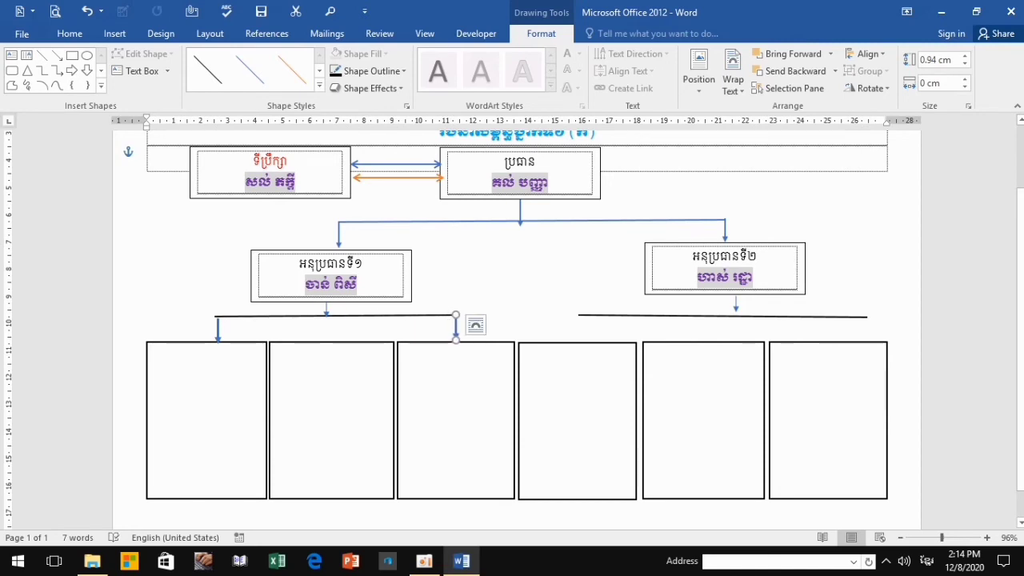
key(ctrl+v)
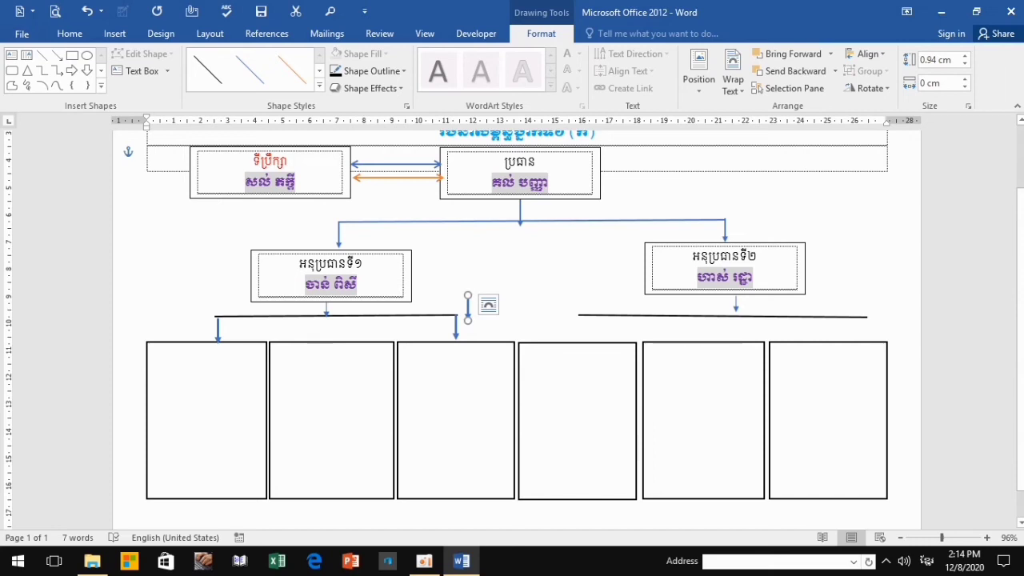
drag(468, 308, 326, 326)
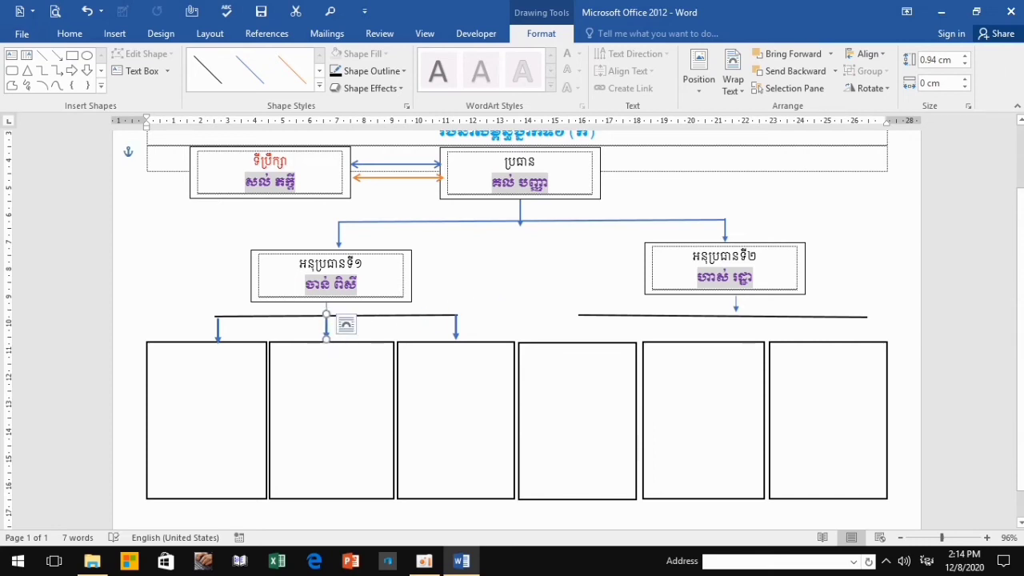
mouse_move(326, 327)
mouse_down()
mouse_move(338, 307)
mouse_move(830, 329)
mouse_up()
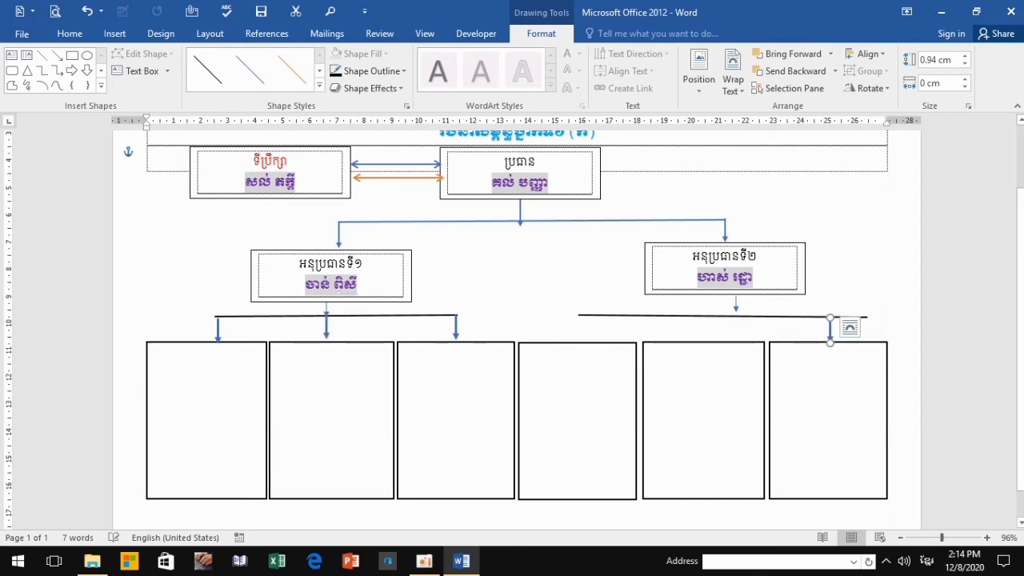
key(ctrl+v)
key(ctrl+v)
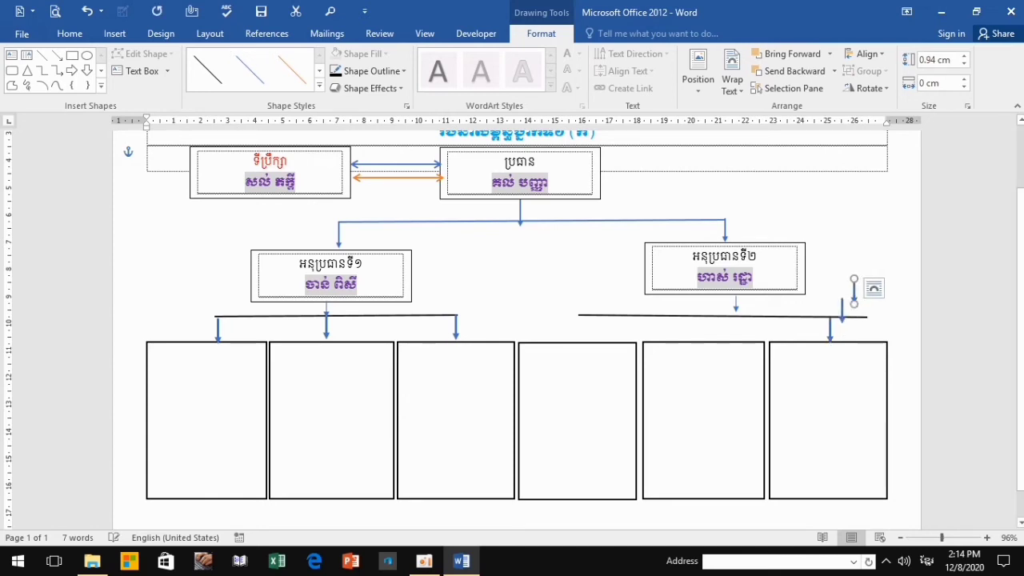
drag(853, 292, 582, 325)
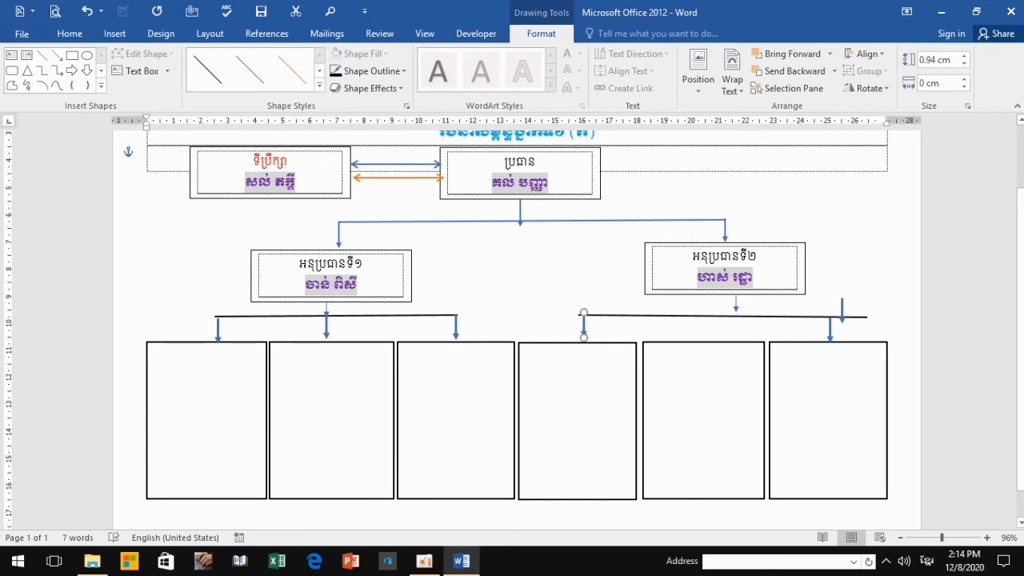
drag(841, 310, 736, 330)
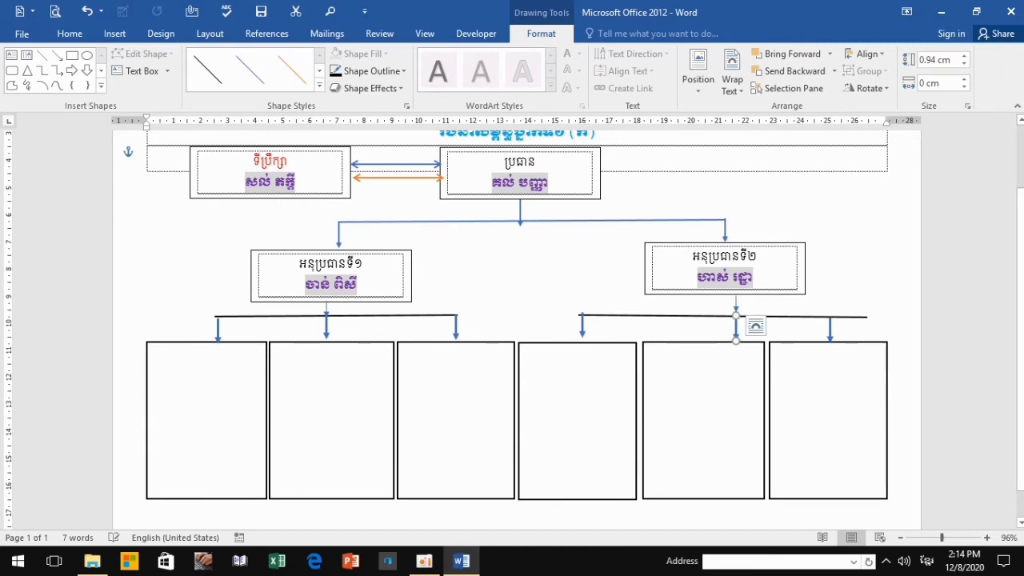
drag(724, 243, 703, 242)
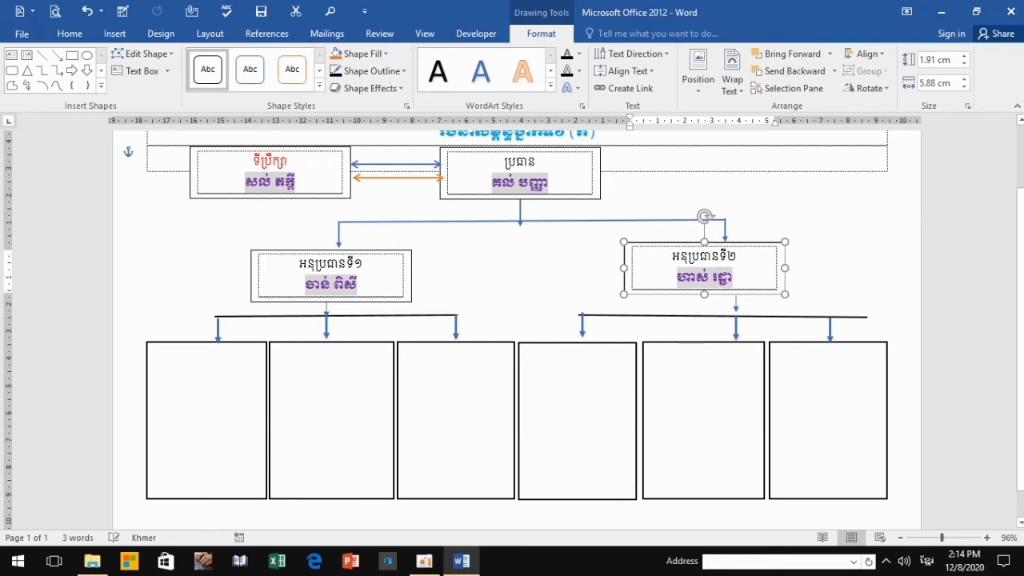
- Lengthen the arrow under the second deputy box and make the left horizontal line level
mouse_move(736, 304)
mouse_down()
mouse_move(711, 308)
mouse_move(719, 328)
mouse_up()
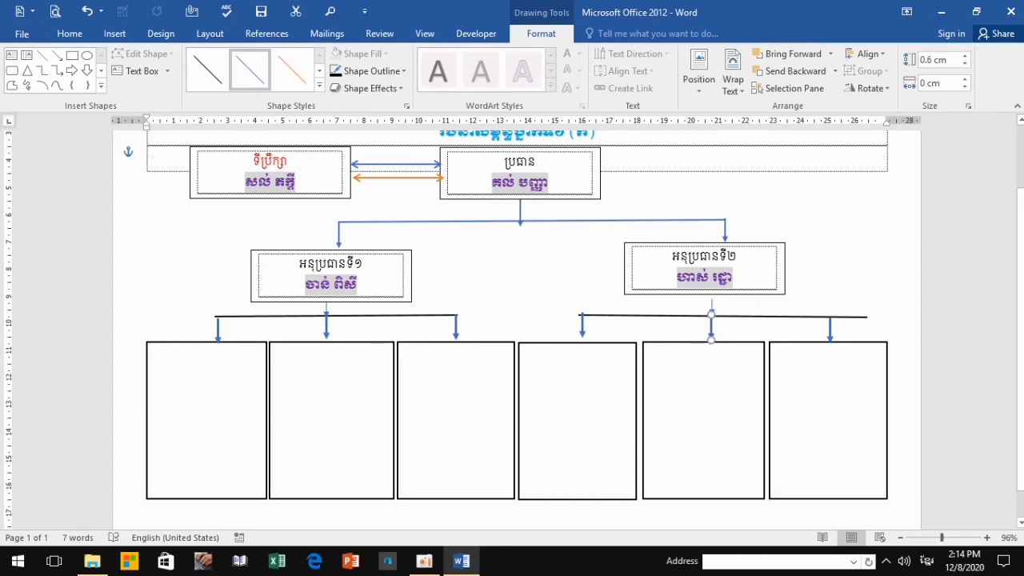
click(709, 326)
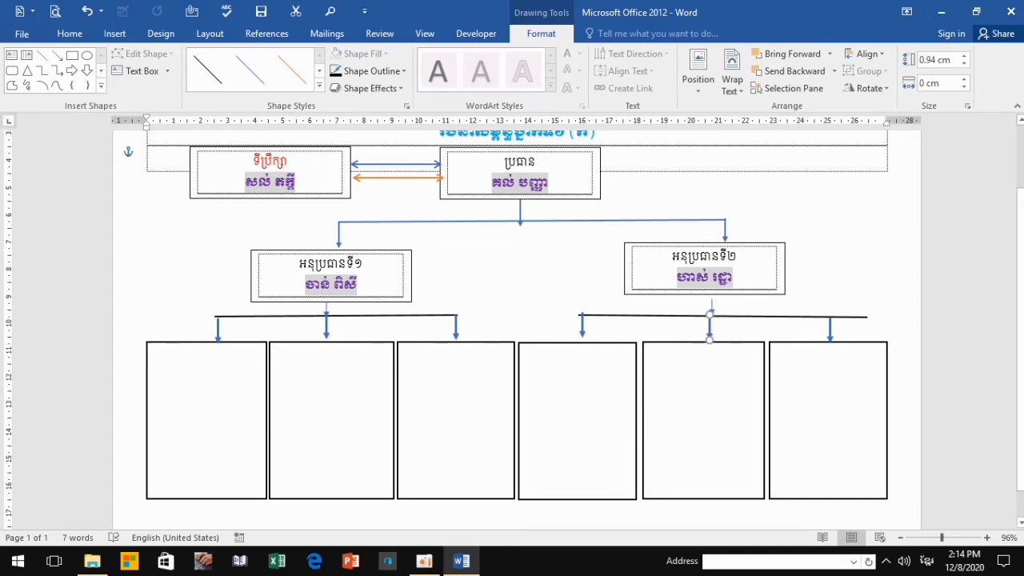
click(392, 316)
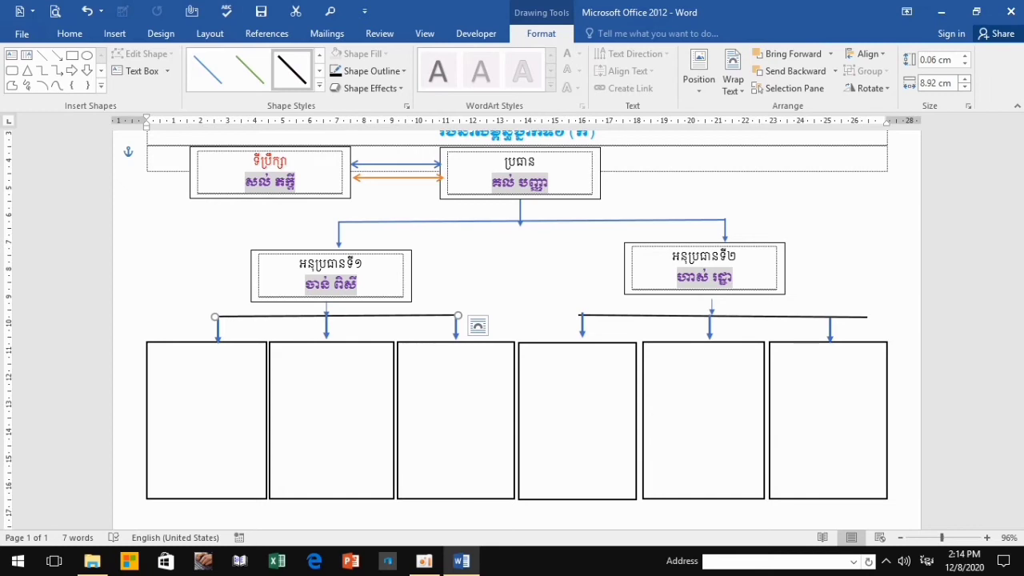
click(964, 87)
click(963, 64)
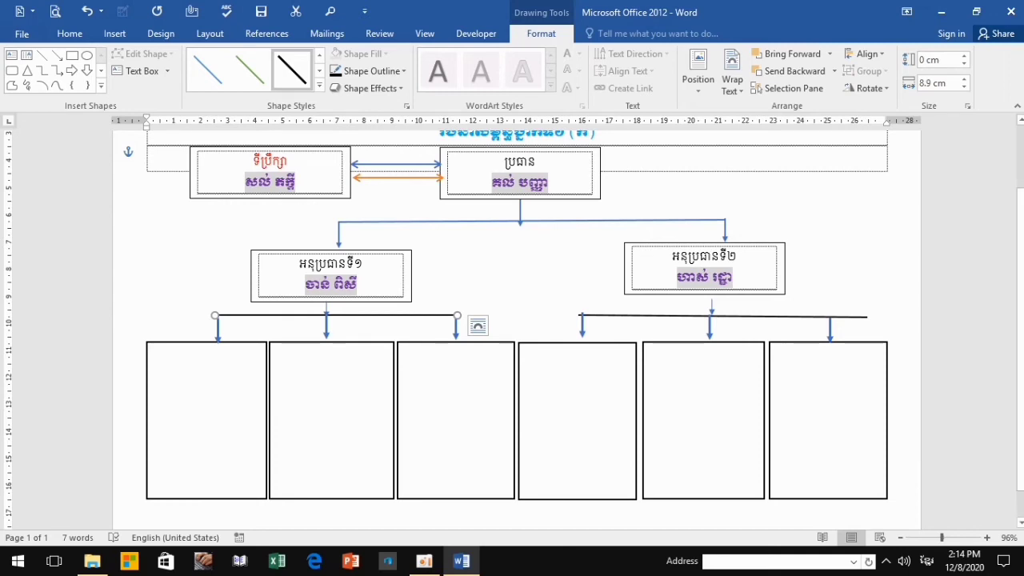
- Level the right connector at 0 cm height, shorten it to 9.25 cm, and centre the short connector
click(767, 317)
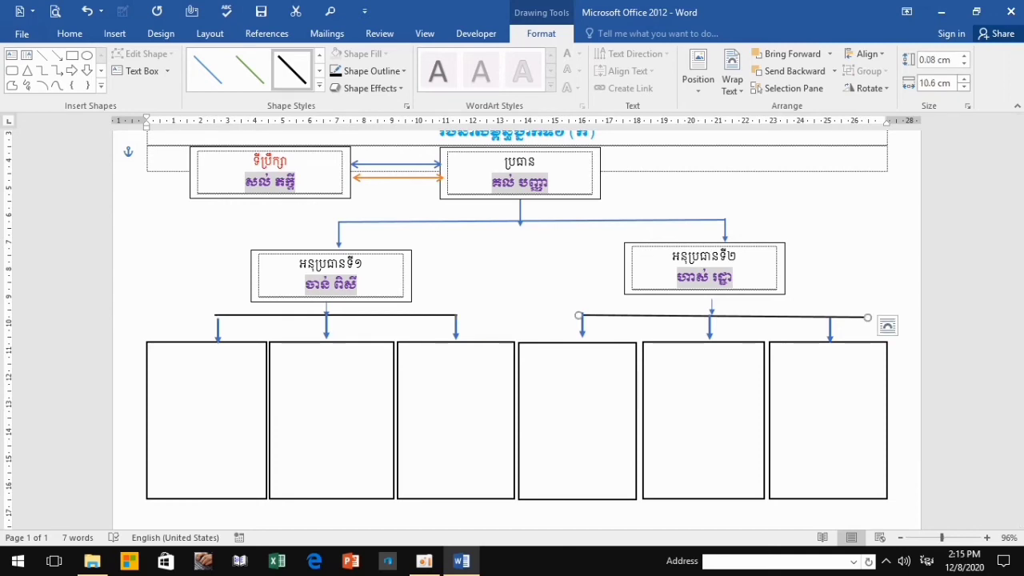
click(963, 64)
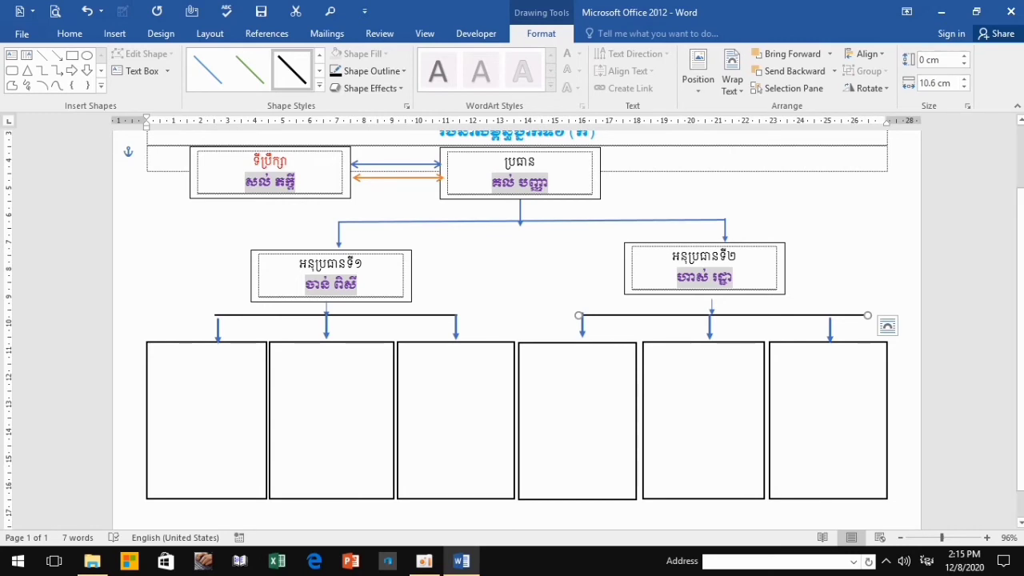
drag(867, 315, 831, 317)
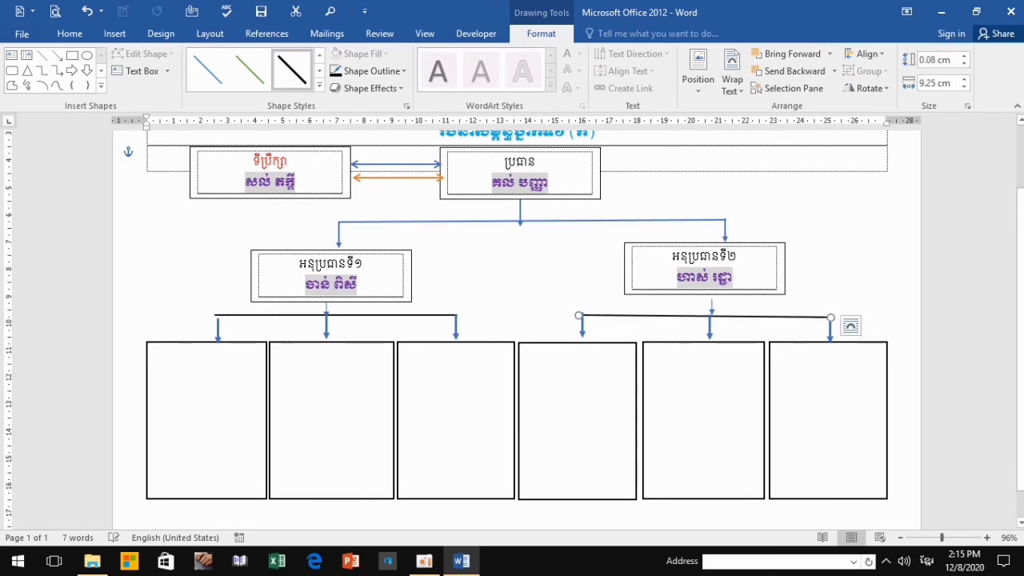
click(964, 64)
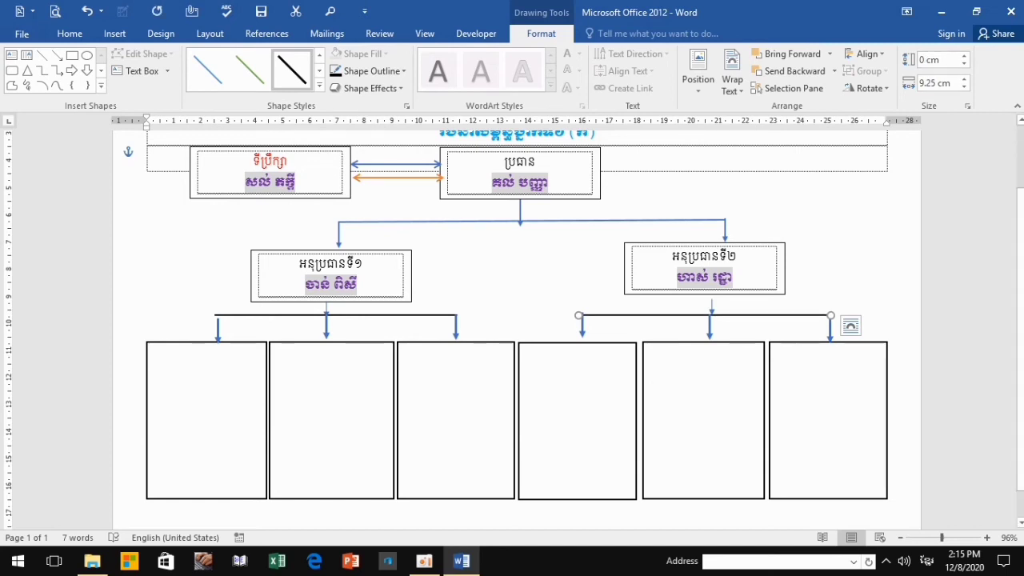
click(709, 306)
click(709, 306)
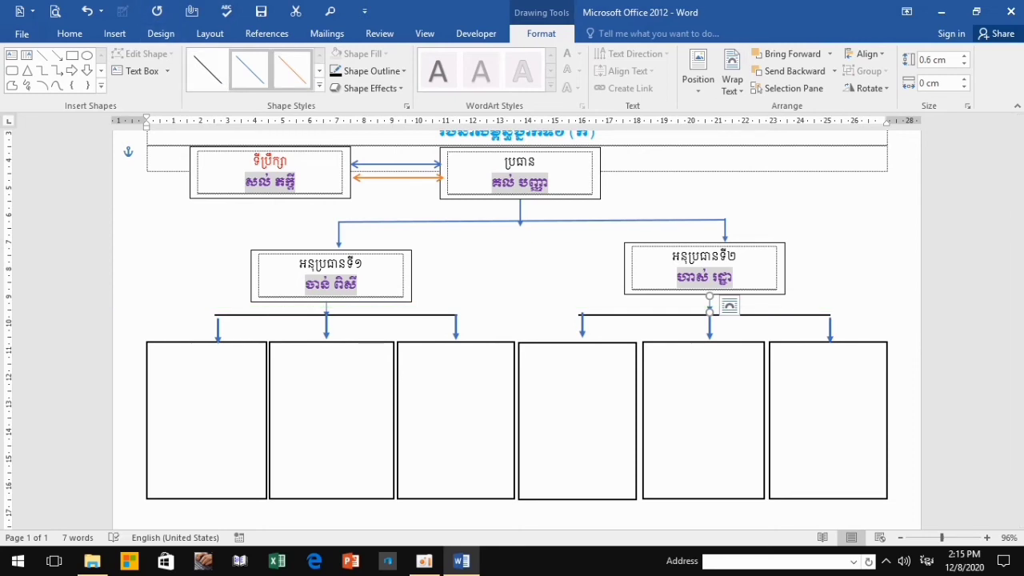
- Make both short connectors black lines and nudge the left one into line with its arrow
click(319, 88)
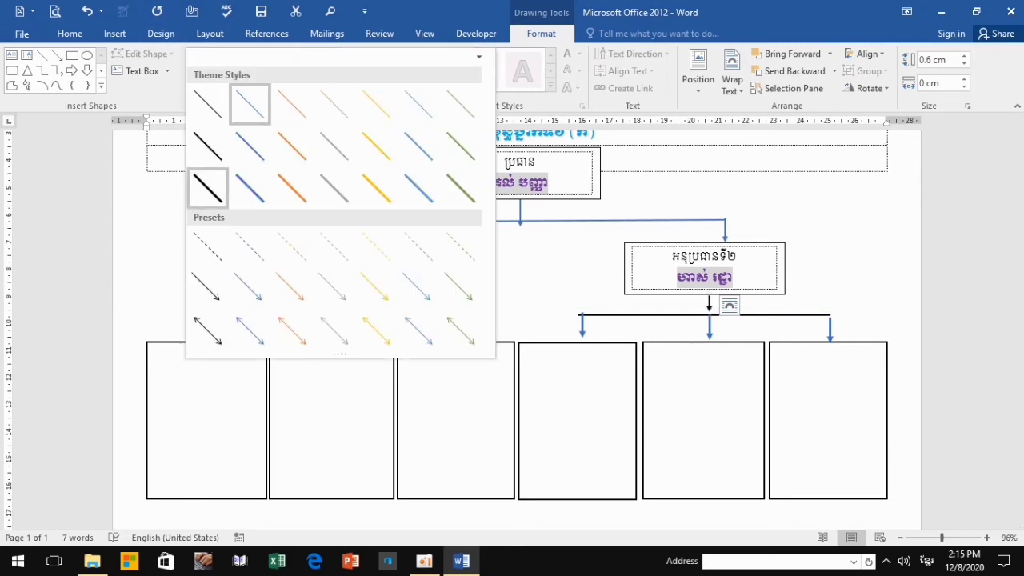
click(208, 188)
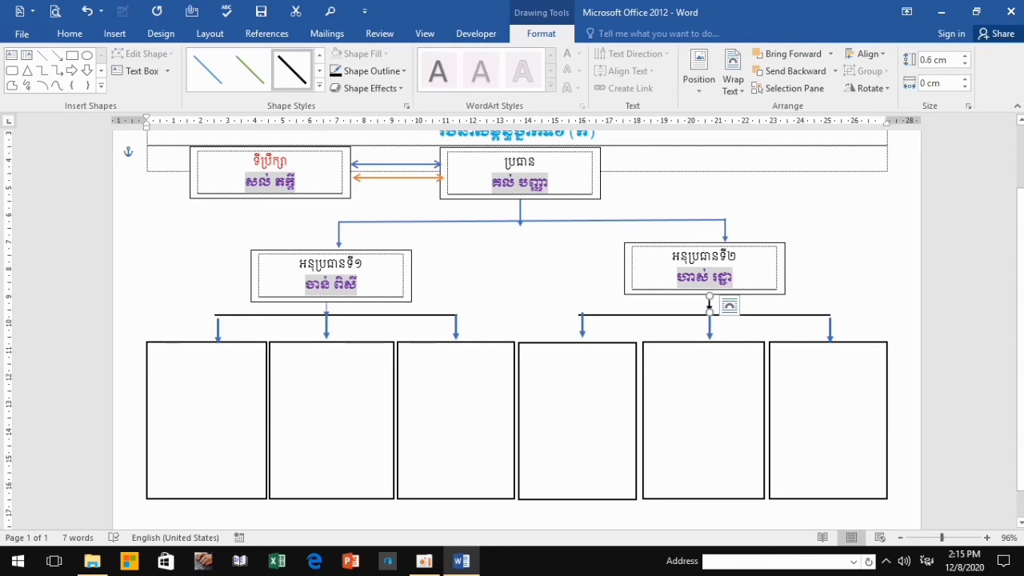
click(326, 308)
click(319, 88)
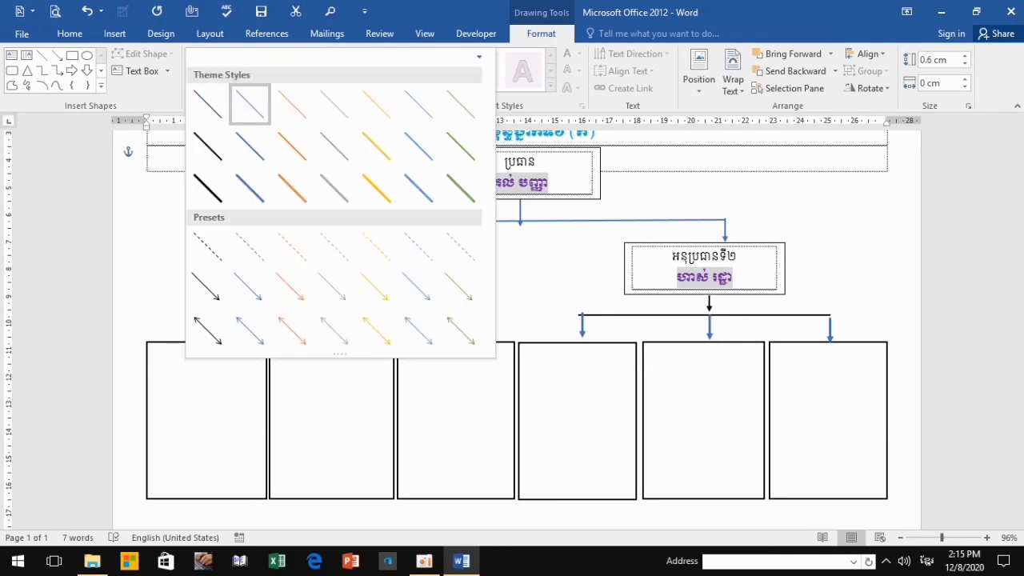
click(207, 188)
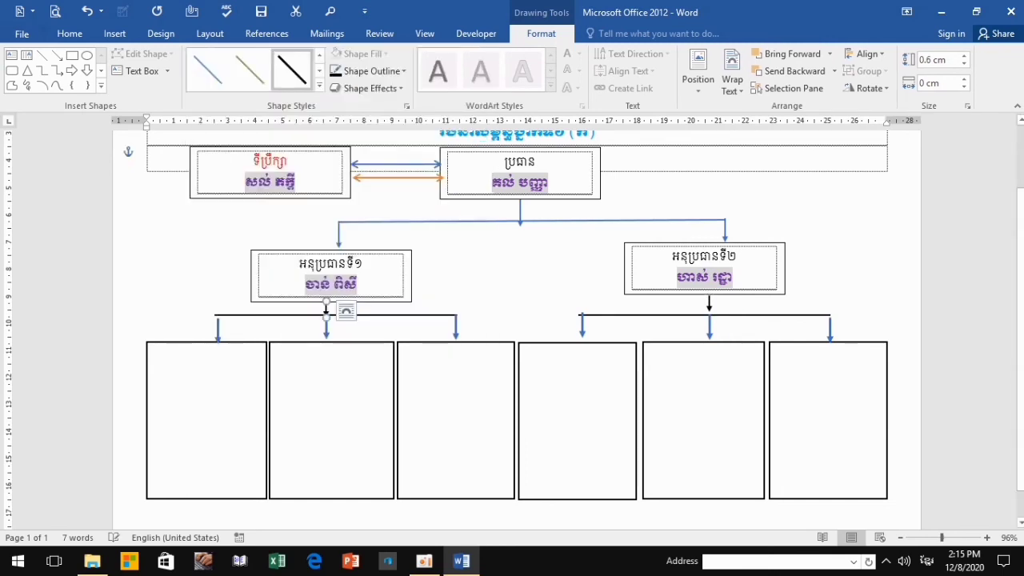
click(331, 328)
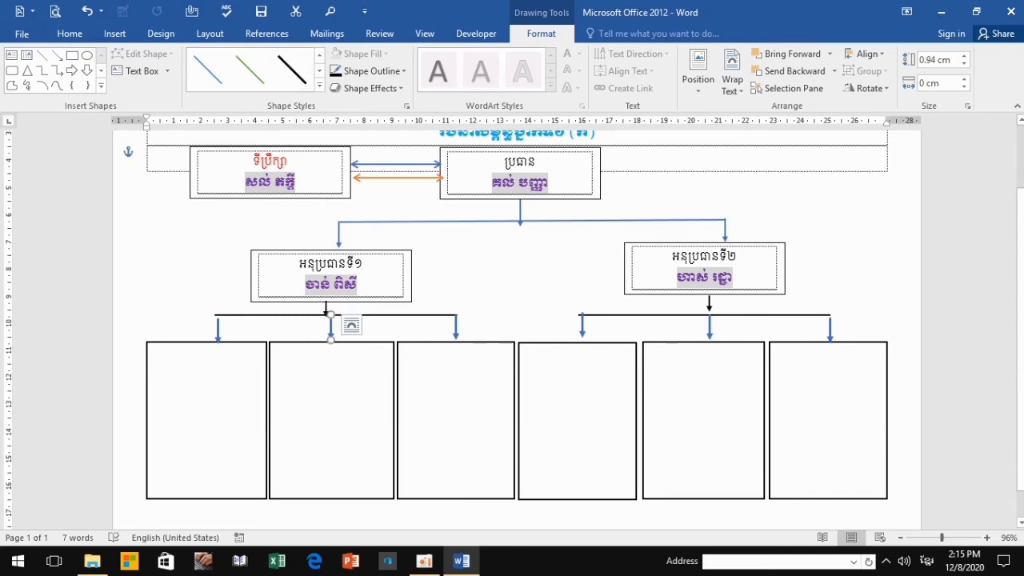
drag(326, 308, 336, 310)
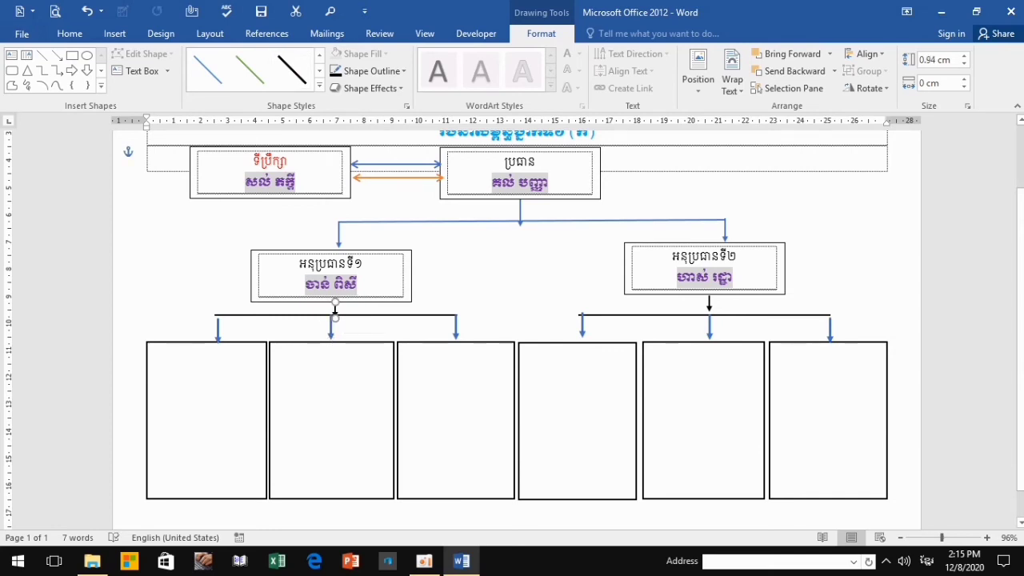
key(Escape)
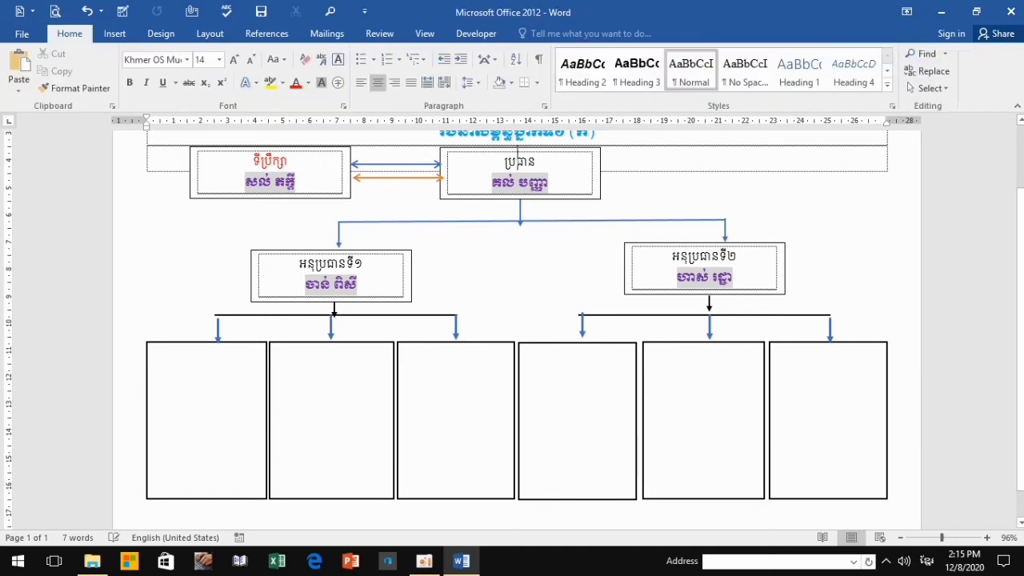
drag(334, 309, 330, 309)
key(Escape)
- Straighten the arrow above the fourth bottom box to 1 cm height and 0 cm width
click(582, 324)
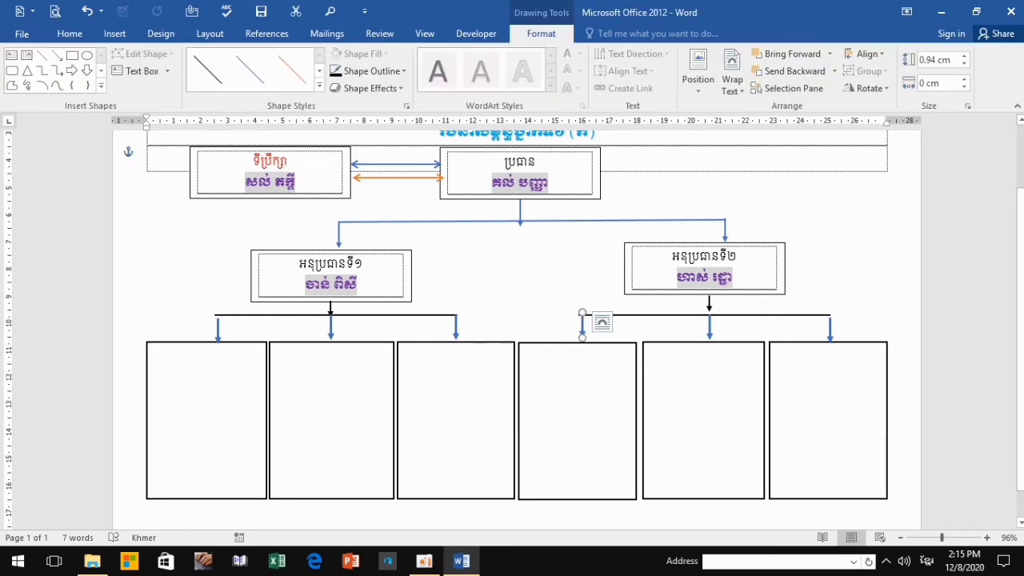
click(964, 64)
click(963, 55)
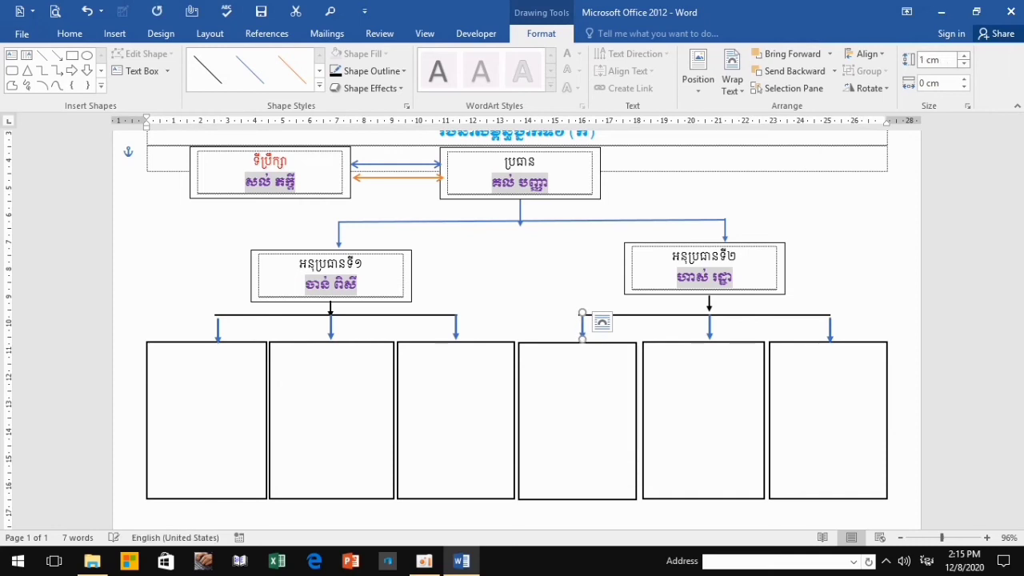
click(964, 64)
click(964, 55)
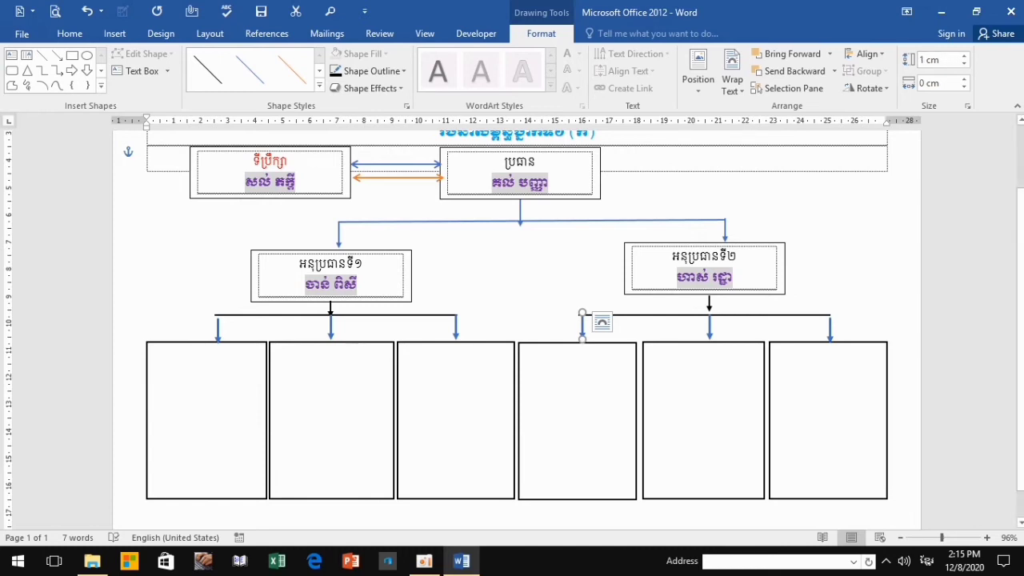
drag(582, 313, 586, 317)
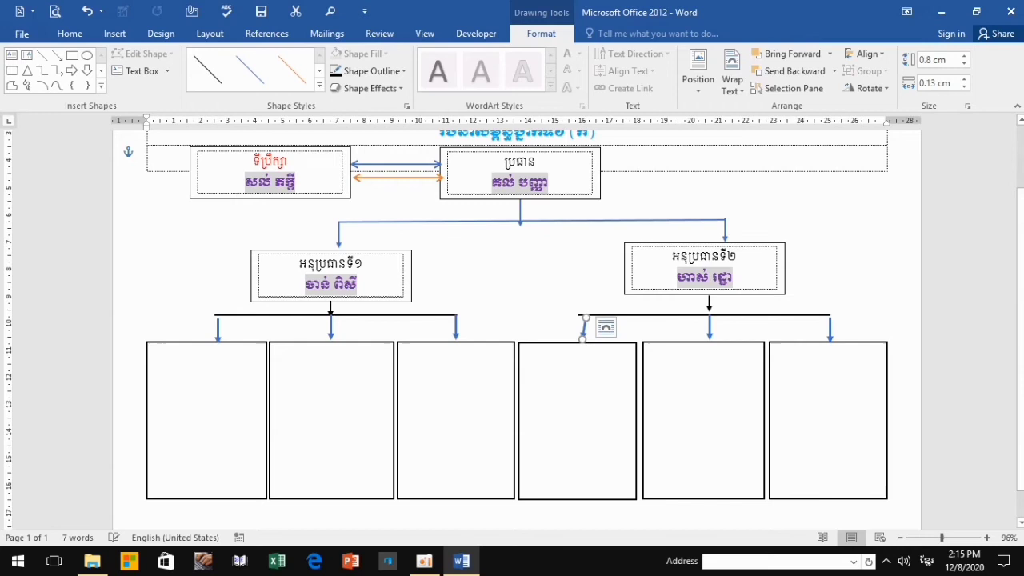
drag(587, 317, 579, 311)
triple_click(934, 83)
text(0)
key(Return)
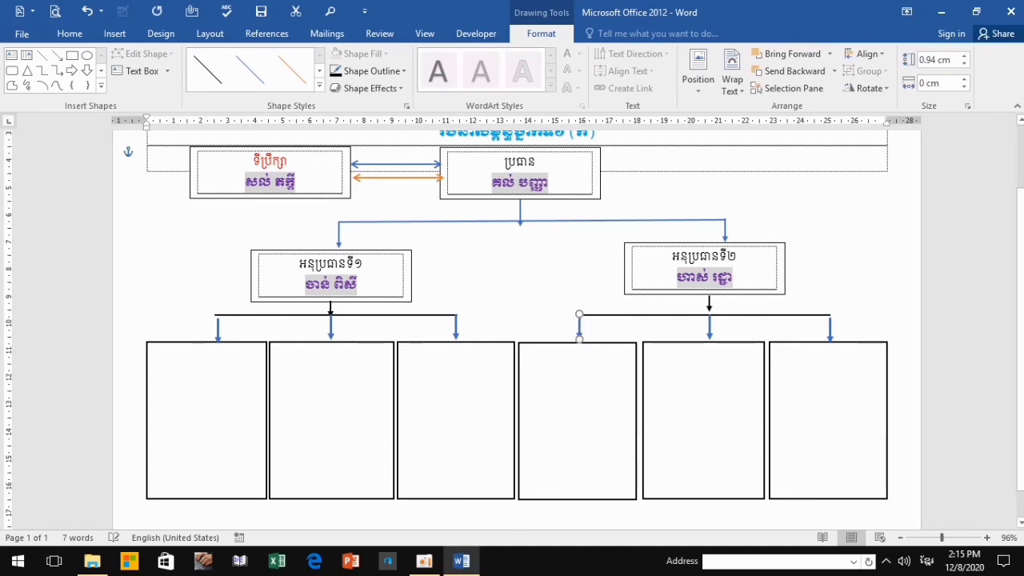
click(828, 342)
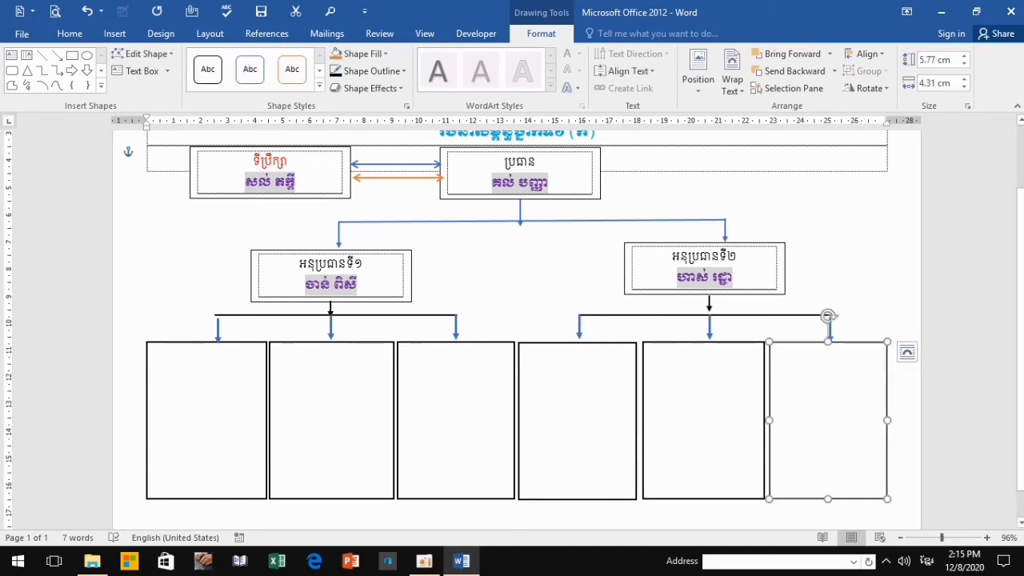
- Type ថ្ងៃចន្ទ and សាខាទី១ as the first two lines of the leftmost bottom box
click(206, 342)
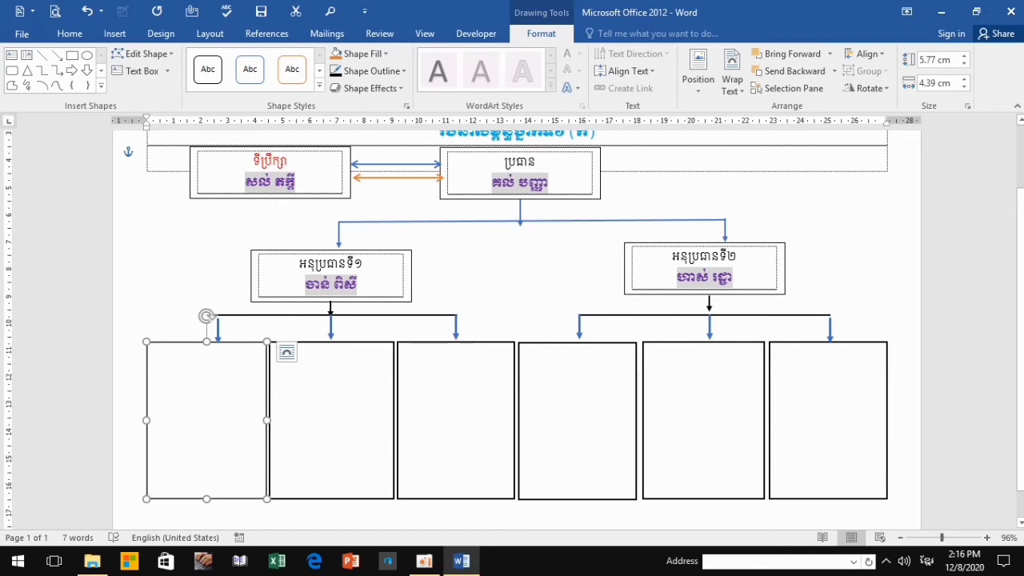
text(ថ្)
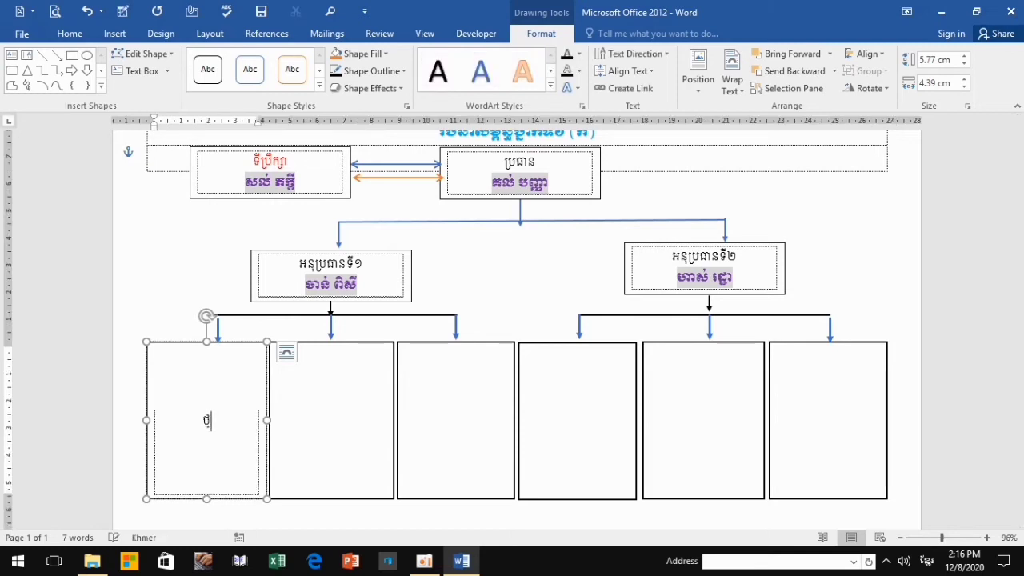
text(ល)
key(BackSpace)
text(្)
text(ងៃ)
text(ច)
key(BackSpace)
text(ចន្)
text(ទ)
key(Return)
text(សាខាទី)
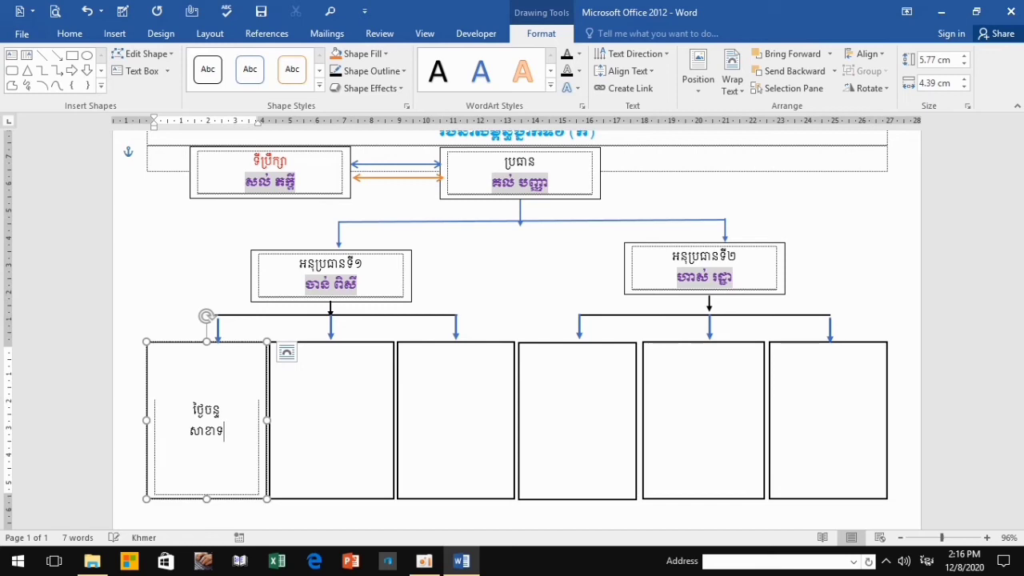
text(១)
key(Return)
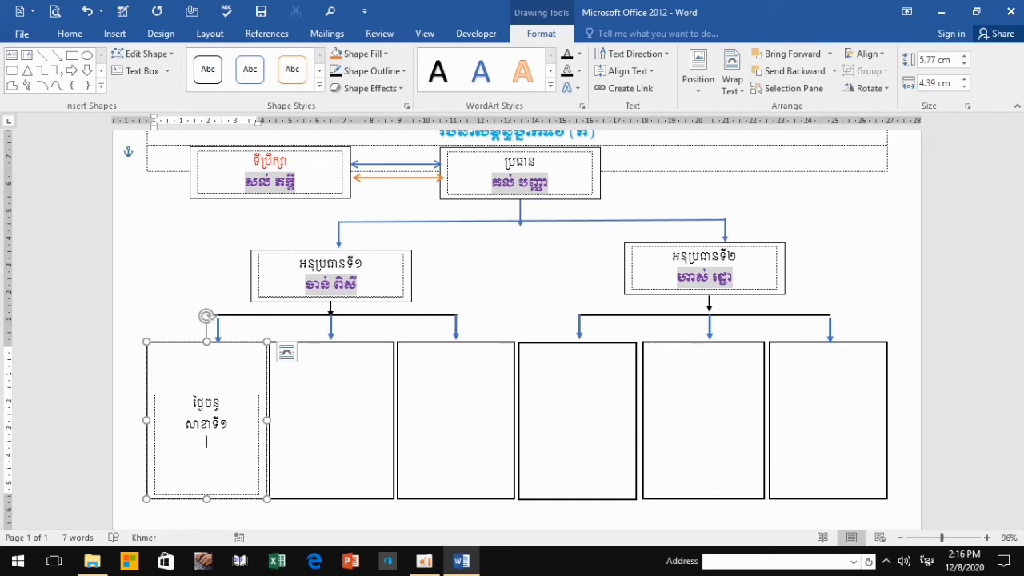
- Add the chief's name with ប្រធាន, the deputy's name with អនុ, and a third member's name
text(សាន )
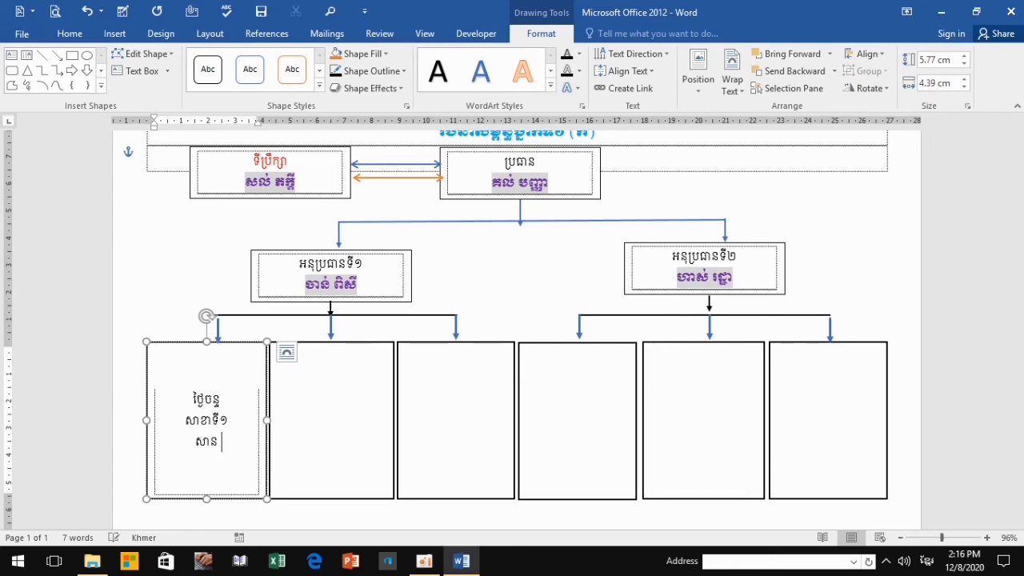
text(សីហា)
text( ប្រធាន)
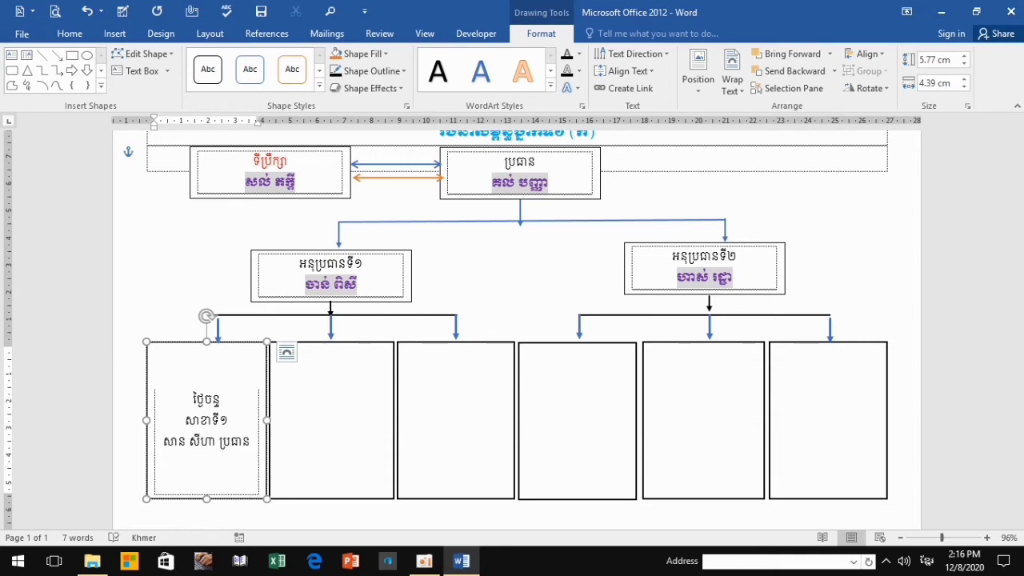
key(Return)
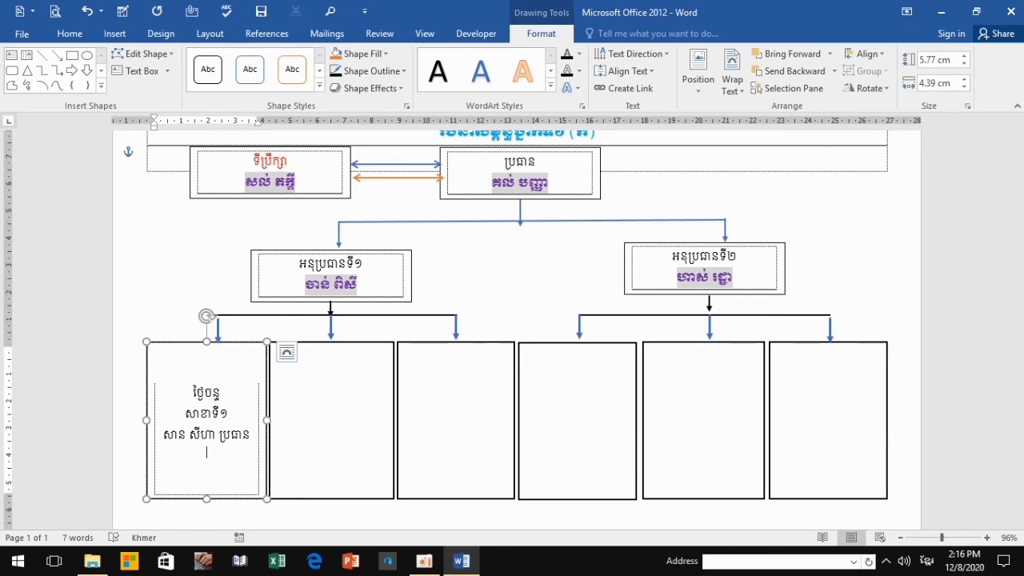
text(ធៃ)
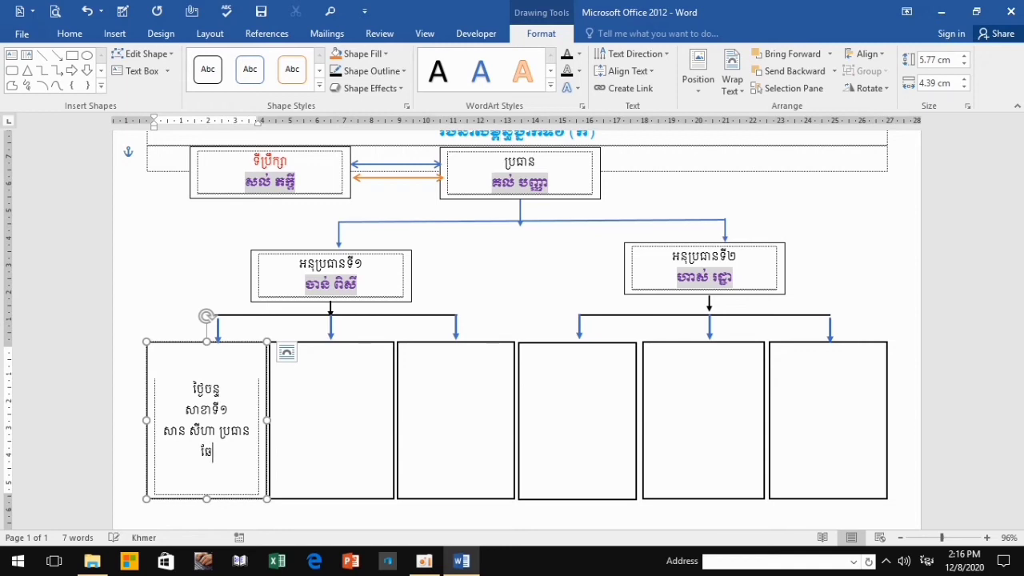
text(ត )
text(សុរ)
text(ណ)
text(ា)
text( អនុ)
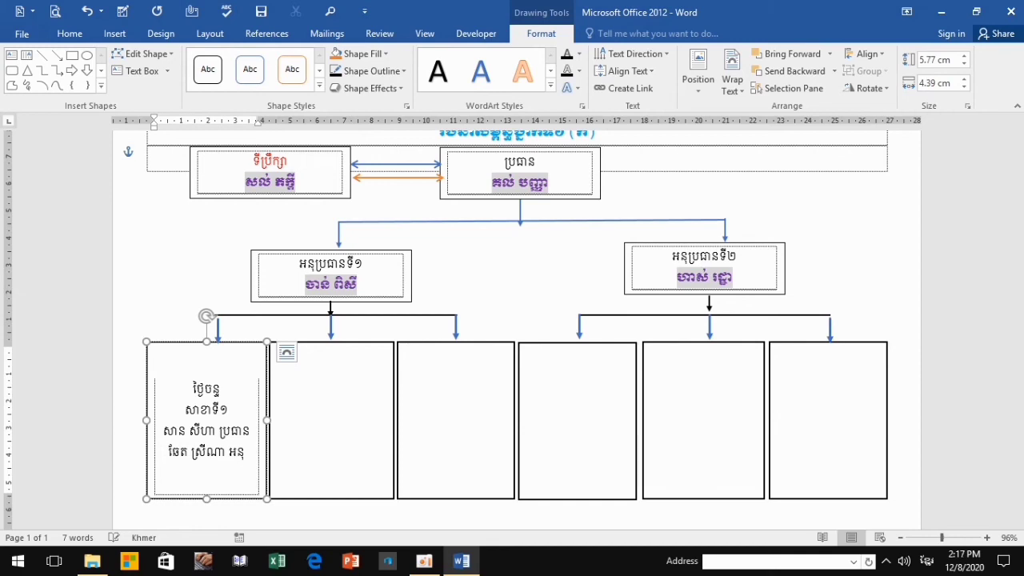
key(Return)
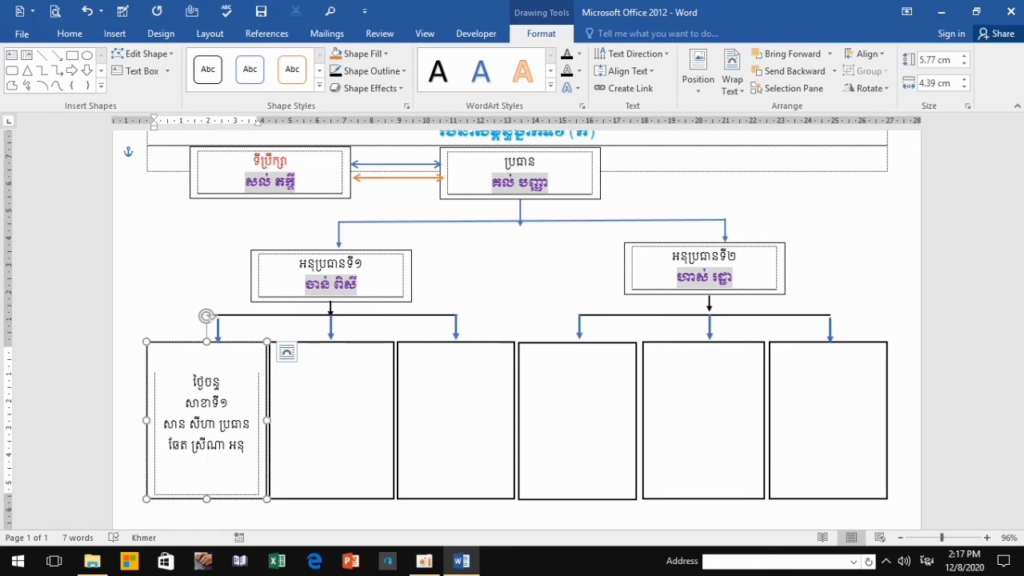
text(ដេ)
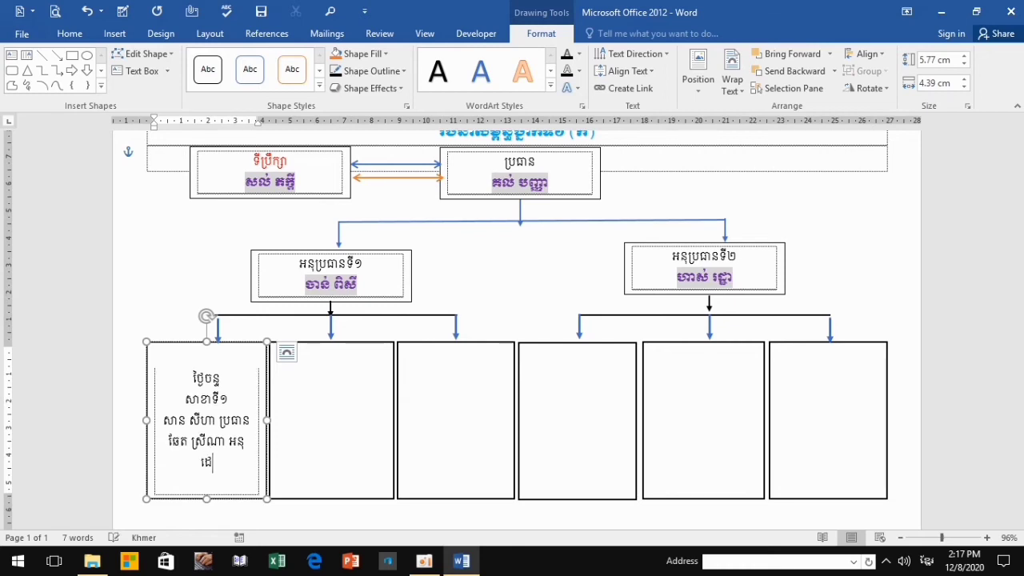
key(BackSpace)
text(ៃ)
key(BackSpace)
text(ែន ស)
text(ំណាំង)
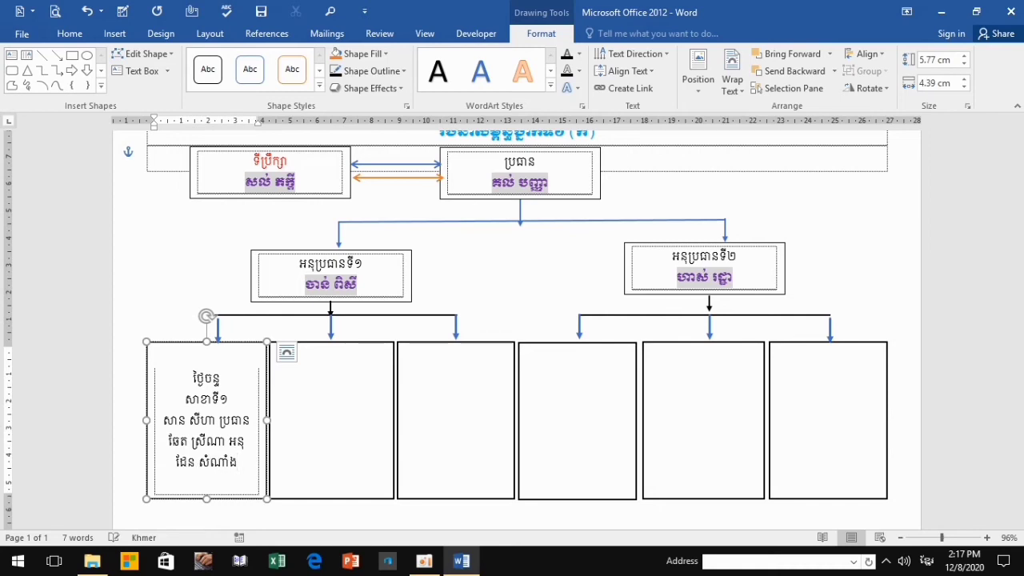
text(ំ)
key(BackSpace)
text(ង)
- Add two more member name lines, correcting mistyped vowel signs
key(Return)
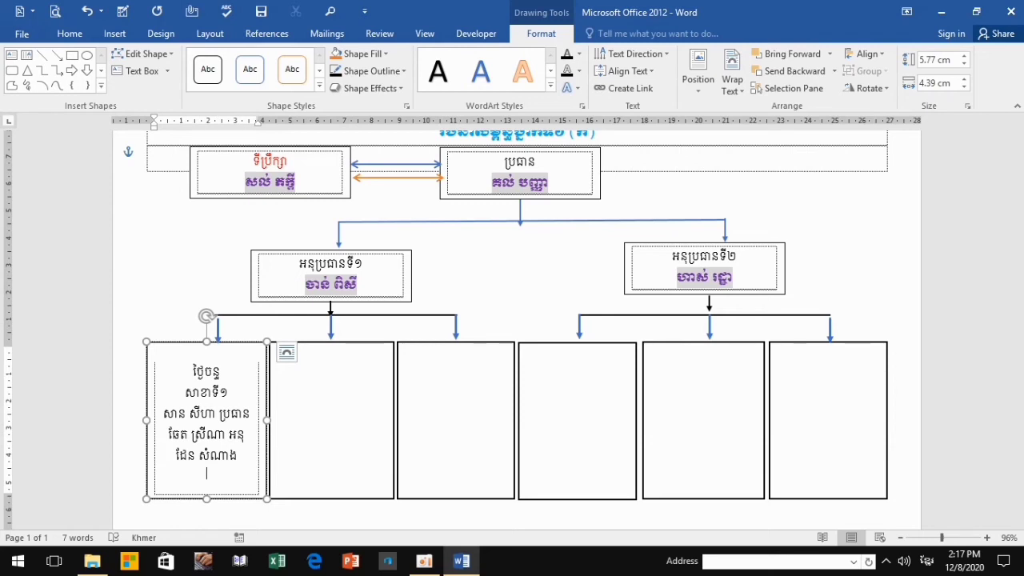
text(វ)
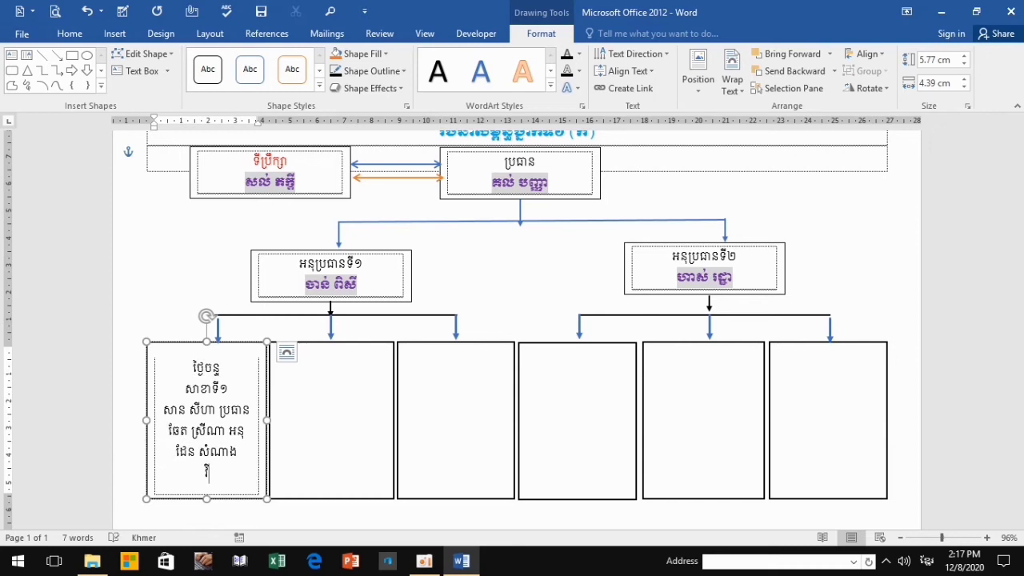
text(ិ)
text(្)
text(ជ)
text(ិកា )
text(ដា)
text(រ)
text(ដ)
text(្ឋ)
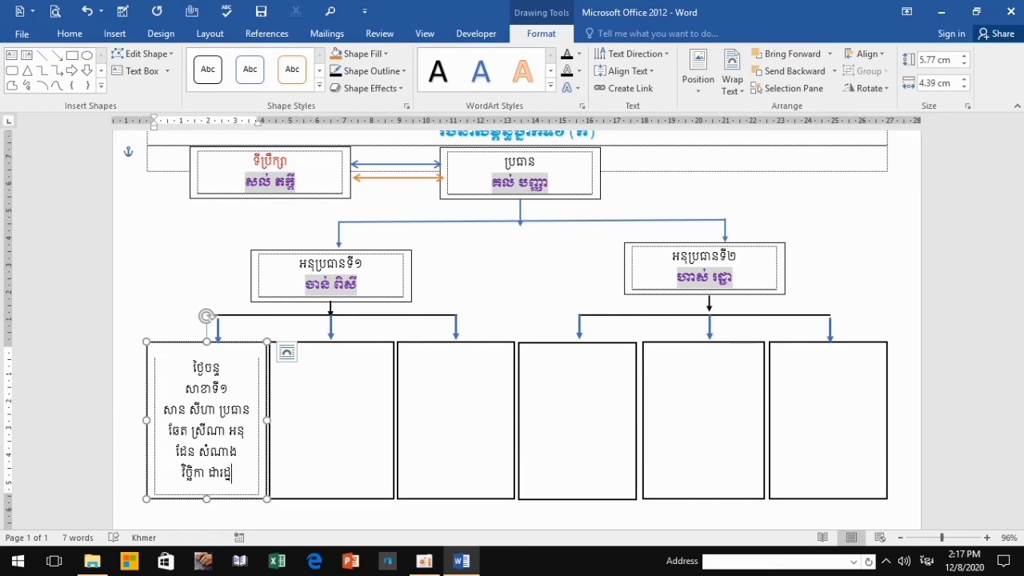
key(Return)
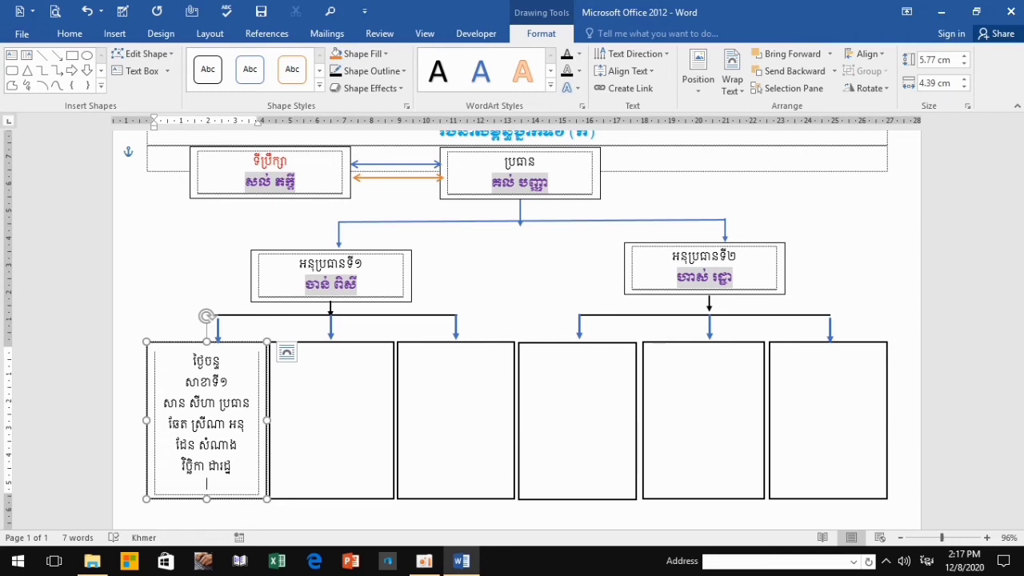
text(វ)
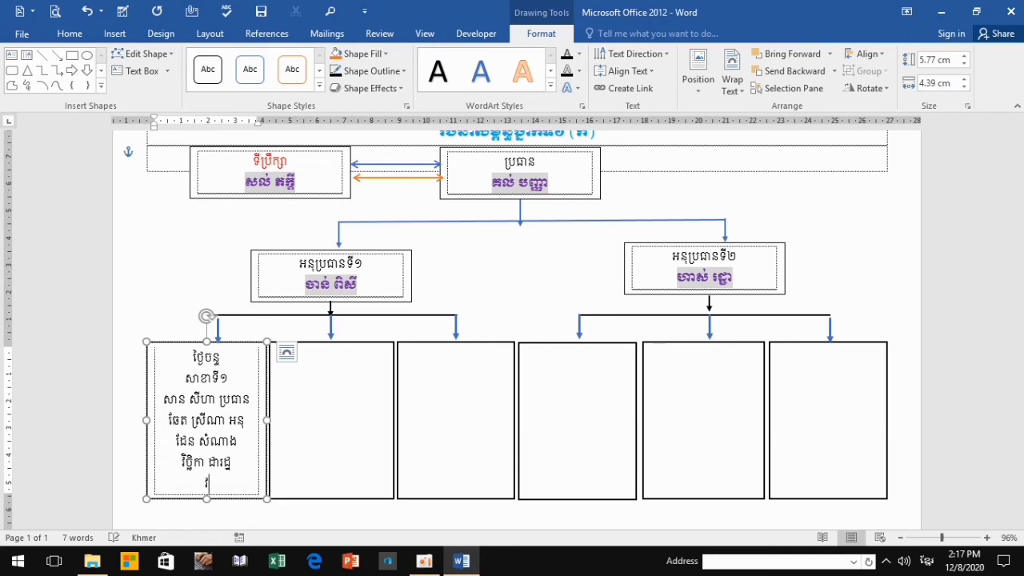
text(ៃ)
key(BackSpace)
text(ែ)
key(BackSpace)
key(BackSpace)
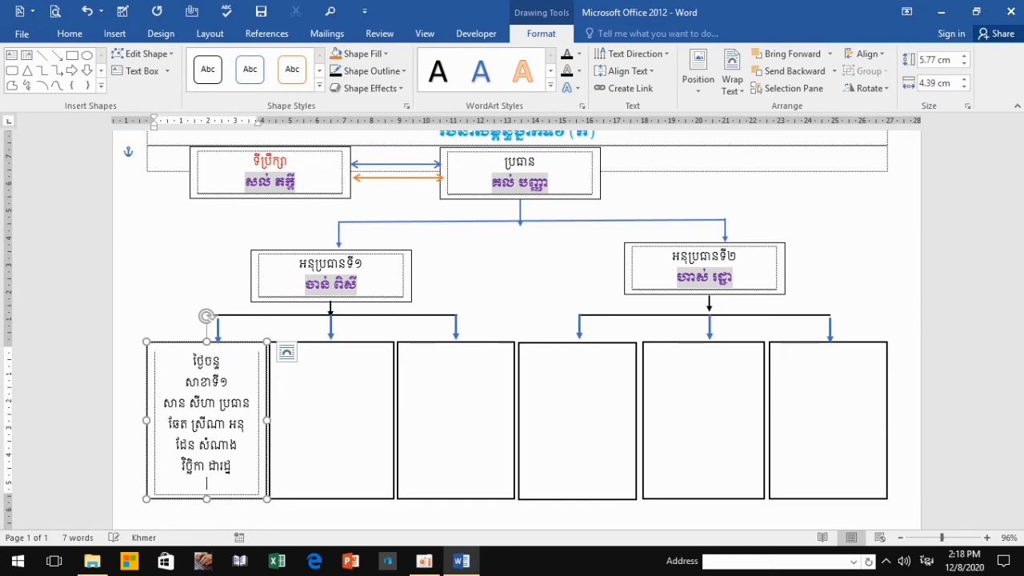
text(វៃ)
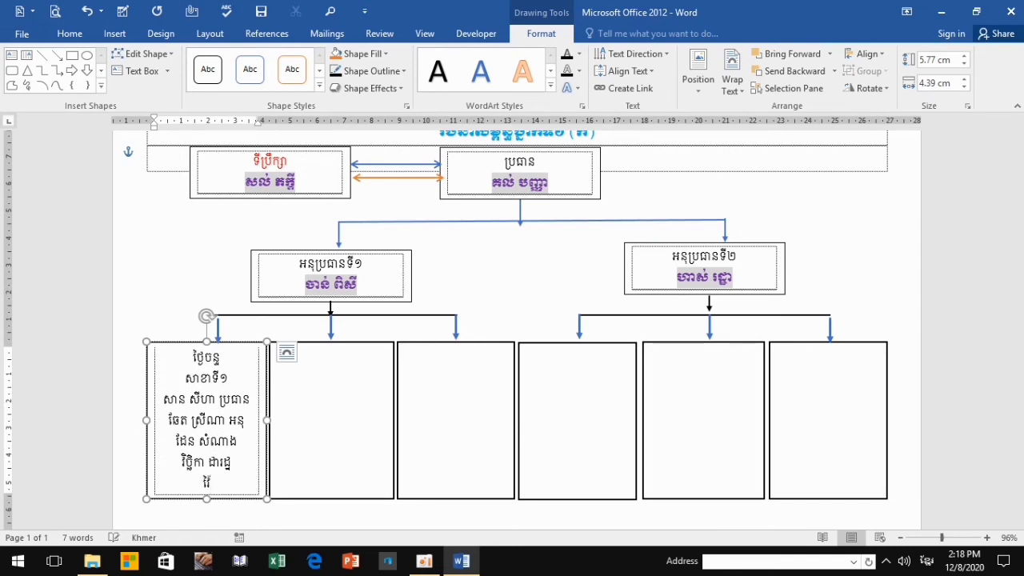
text( ដ)
text(ាណ)
text(ត)
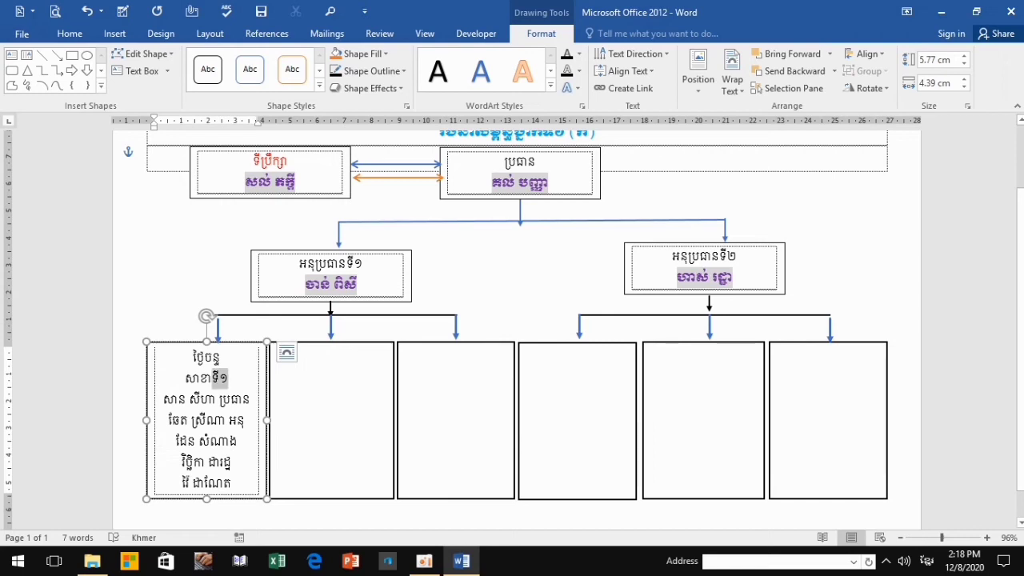
- Set the first line ថ្ងៃចន្ទ in a Muol font coloured light blue
drag(230, 377, 193, 356)
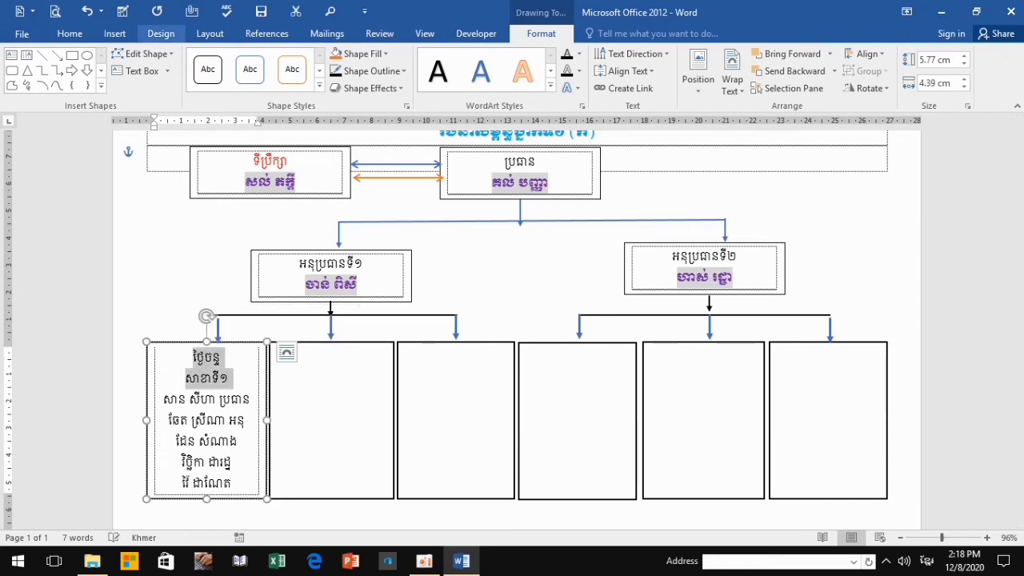
click(220, 356)
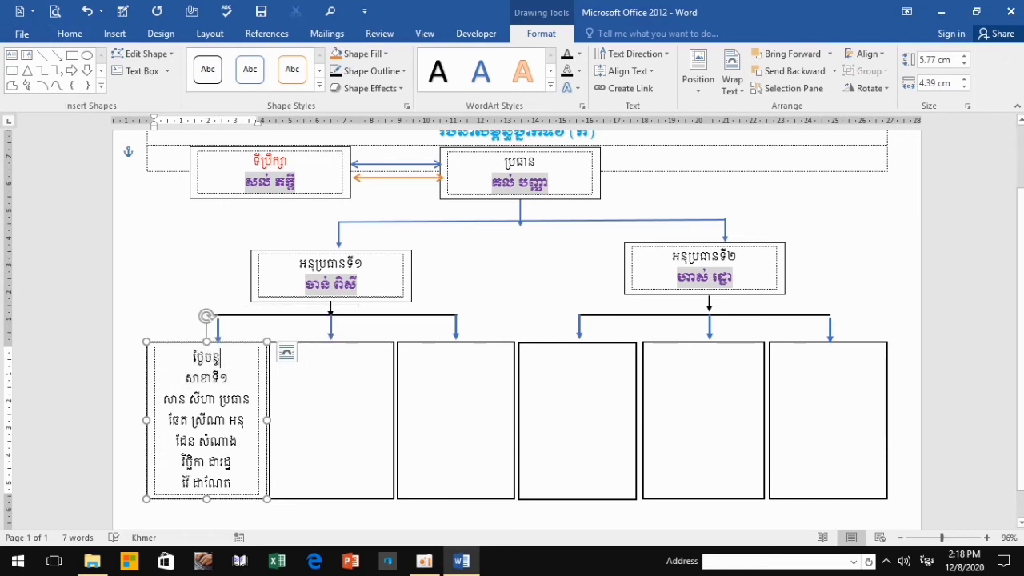
double_click(220, 356)
click(69, 33)
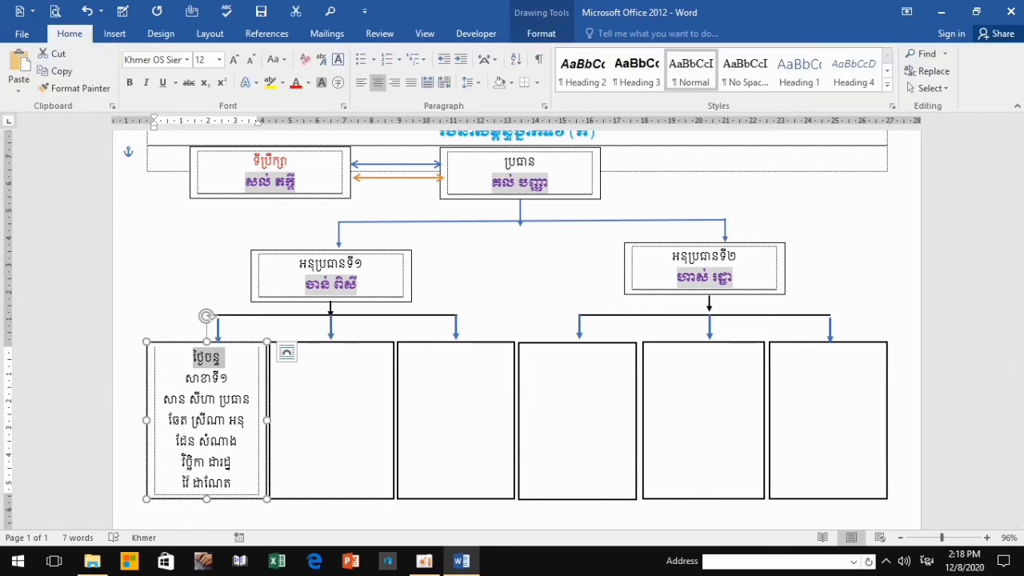
click(187, 59)
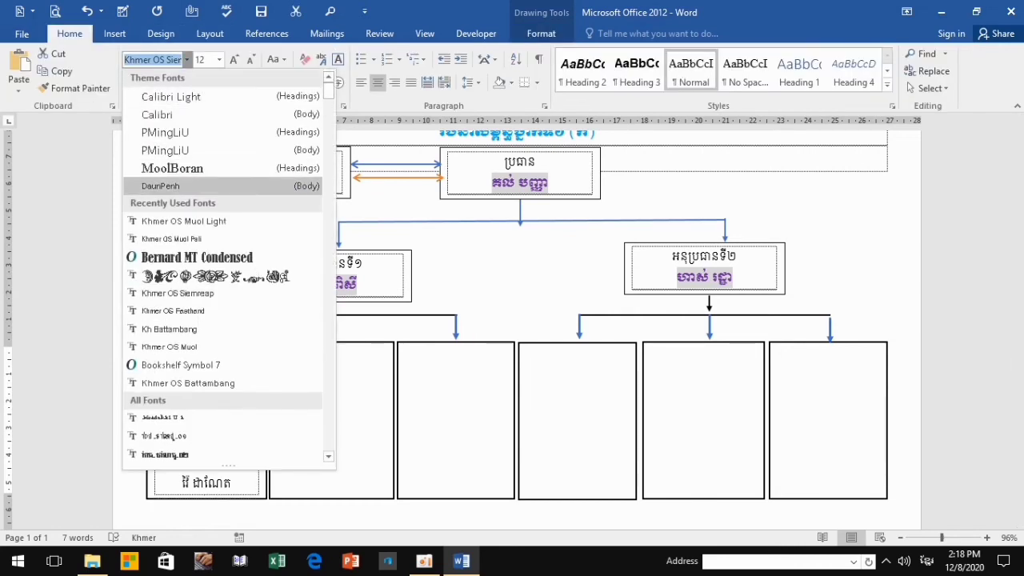
click(184, 220)
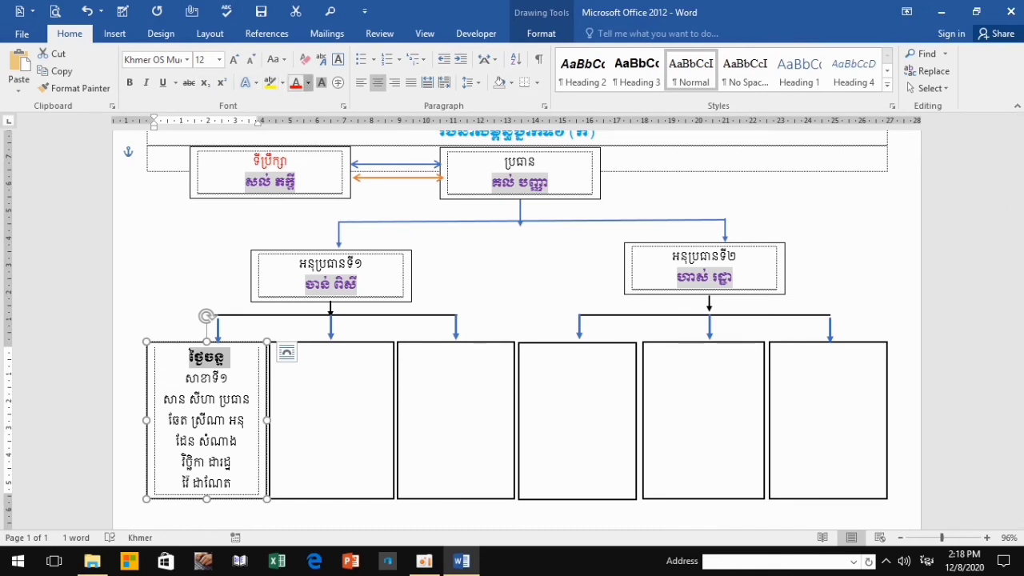
click(308, 83)
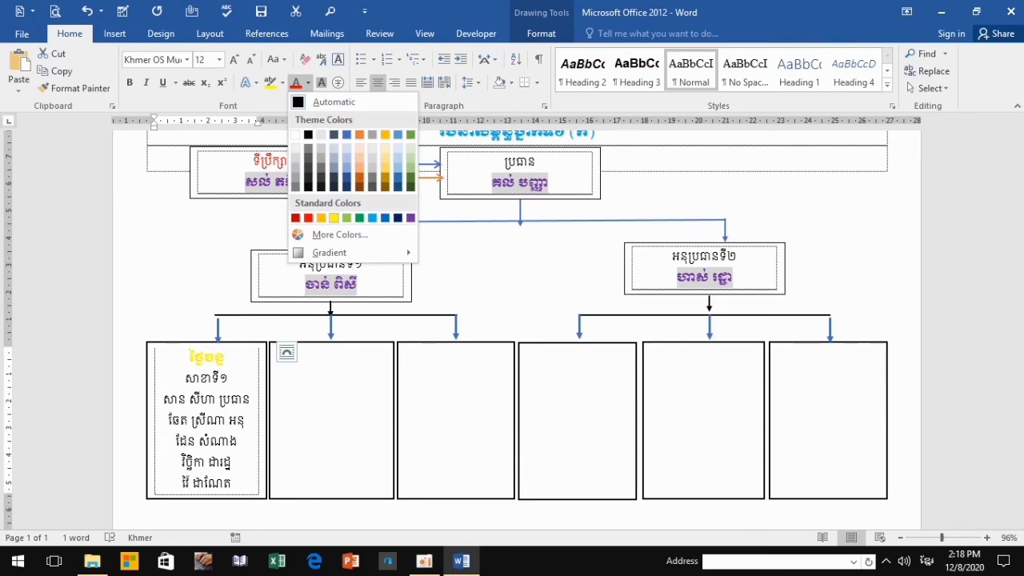
click(385, 135)
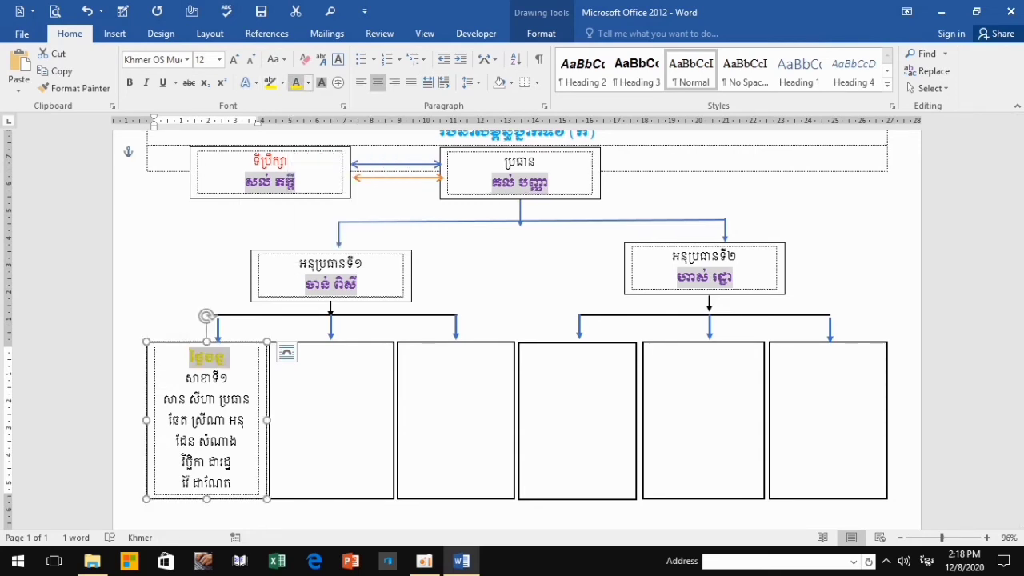
click(307, 82)
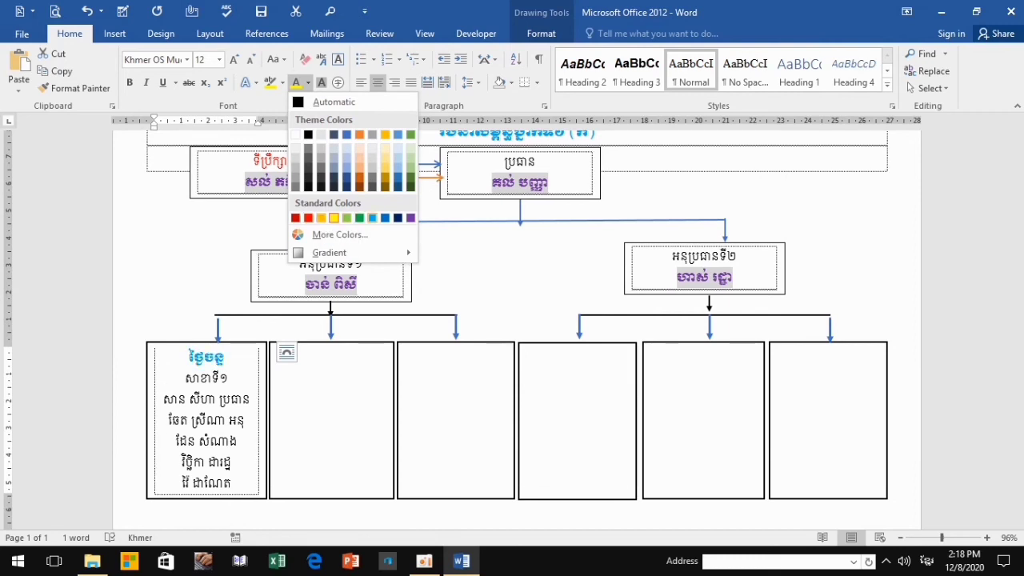
click(372, 217)
- Colour the second line សាខាទី១ green and deselect the box
drag(229, 378, 184, 377)
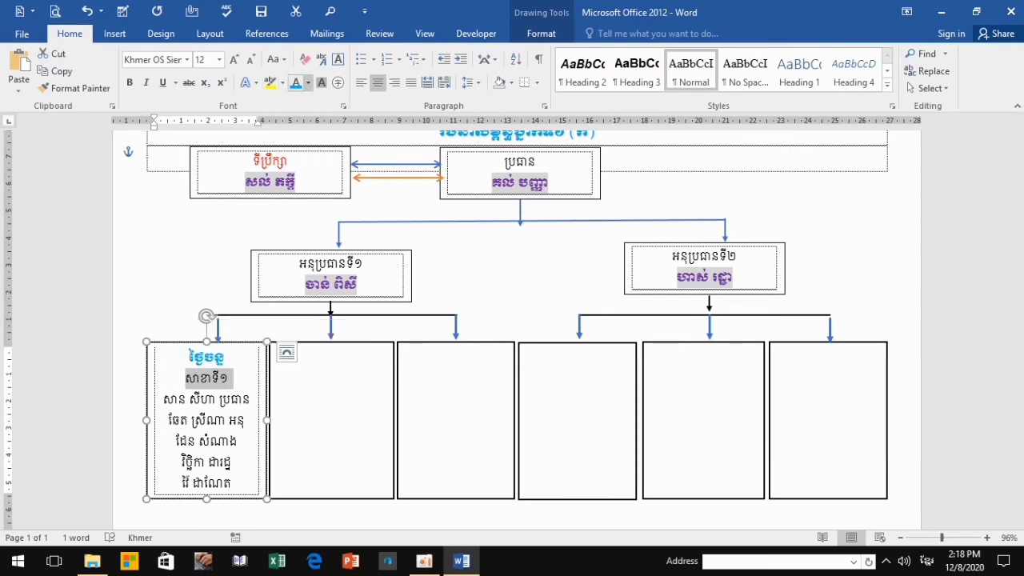
click(308, 82)
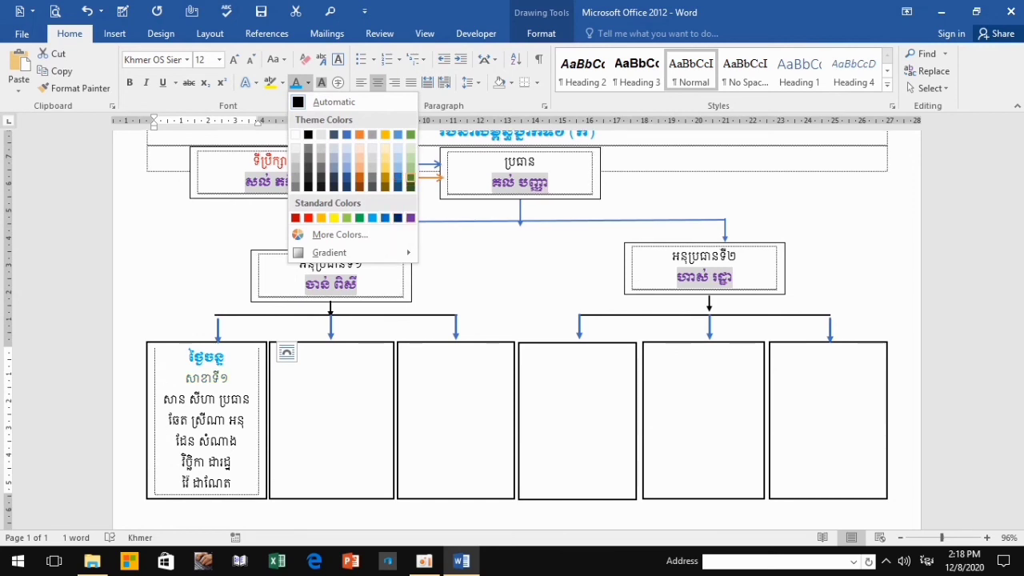
key(Escape)
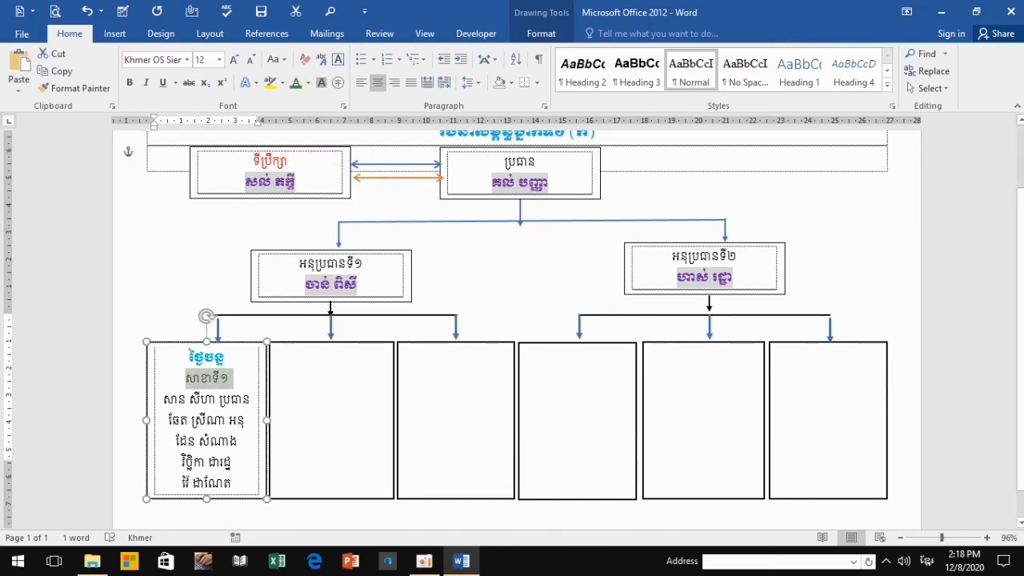
scroll(516, 327, down, 1)
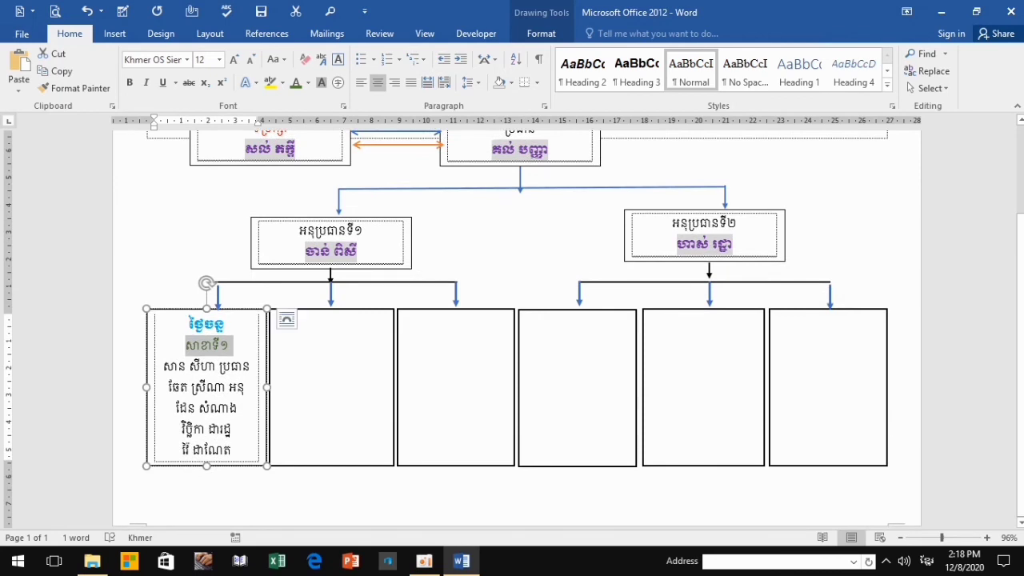
click(231, 430)
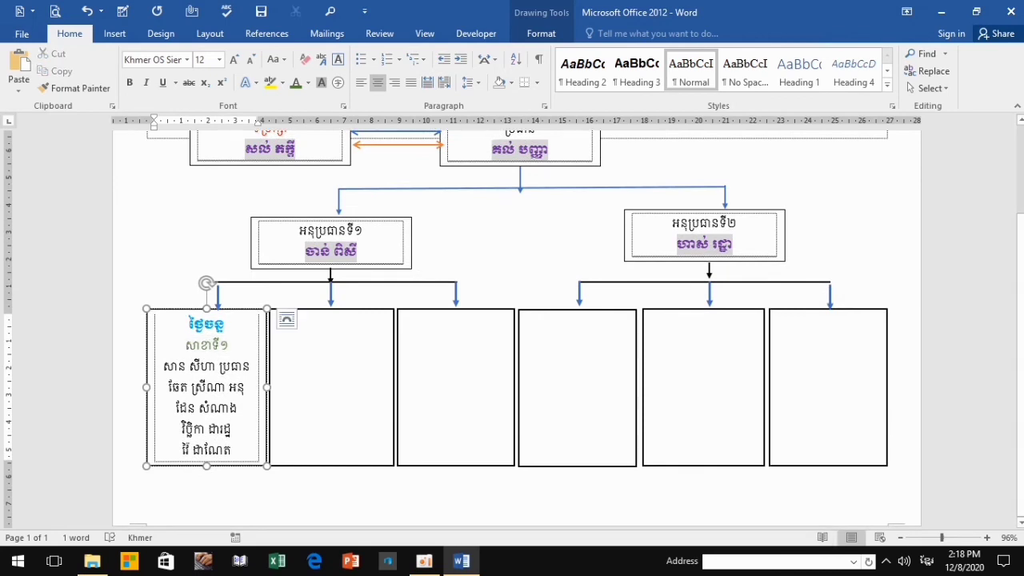
click(512, 496)
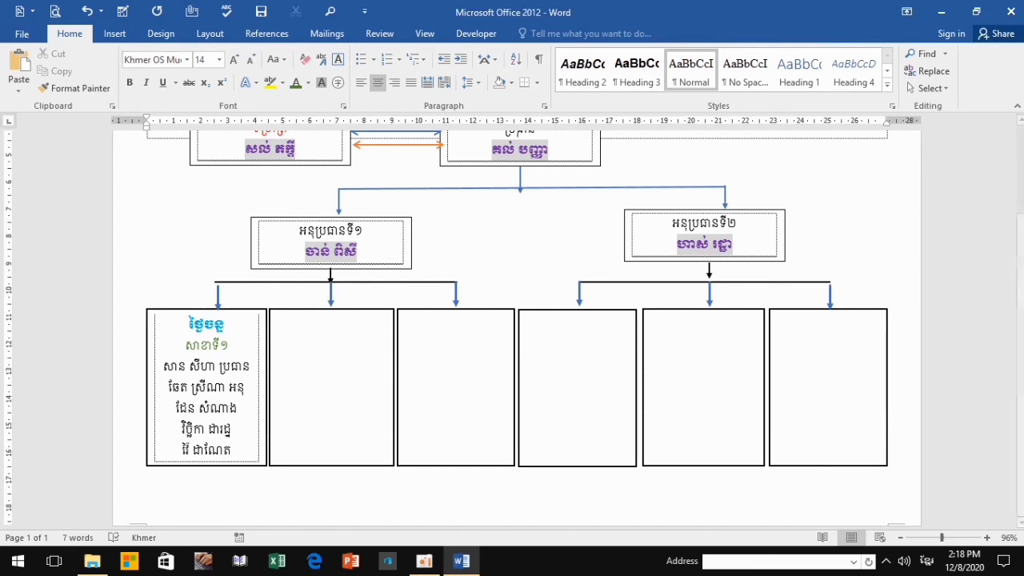
- Draw a 1.71 × 11.21 cm rectangle below the bottom-right boxes and review its outline colour
click(114, 32)
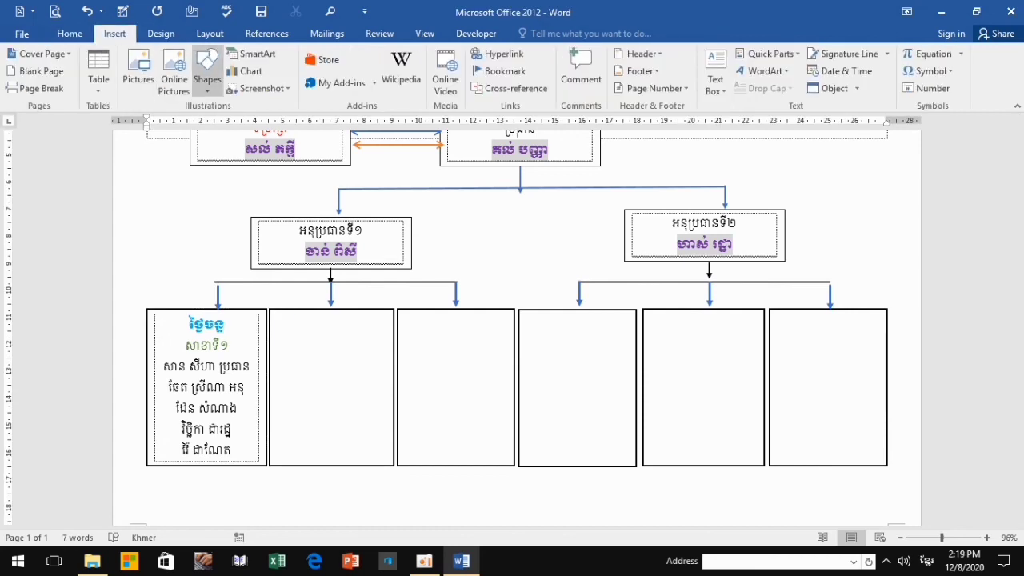
click(206, 72)
click(261, 137)
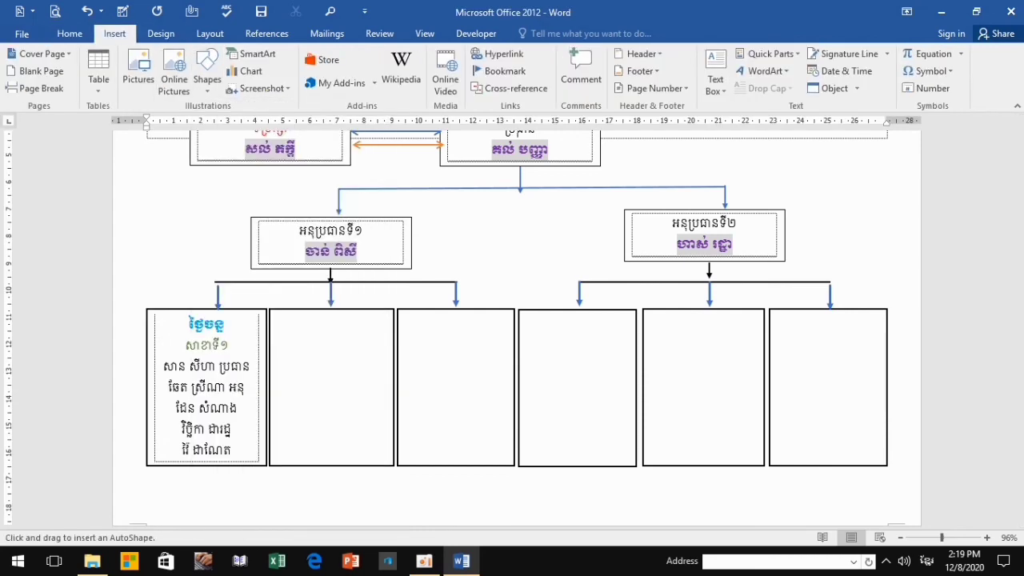
mouse_move(604, 486)
mouse_down()
mouse_move(771, 529)
mouse_move(909, 516)
mouse_up()
drag(755, 485, 754, 470)
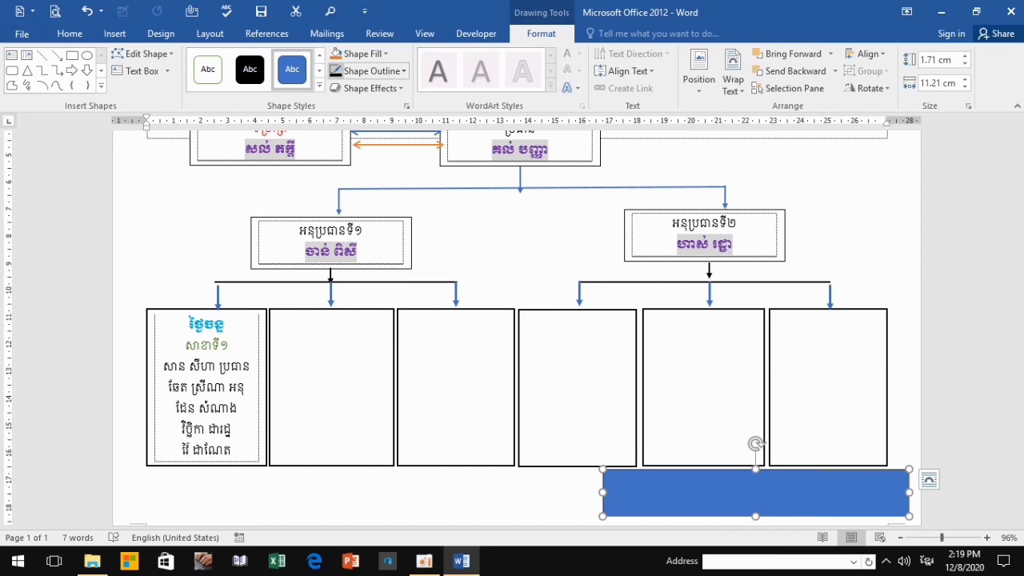
click(371, 70)
click(755, 443)
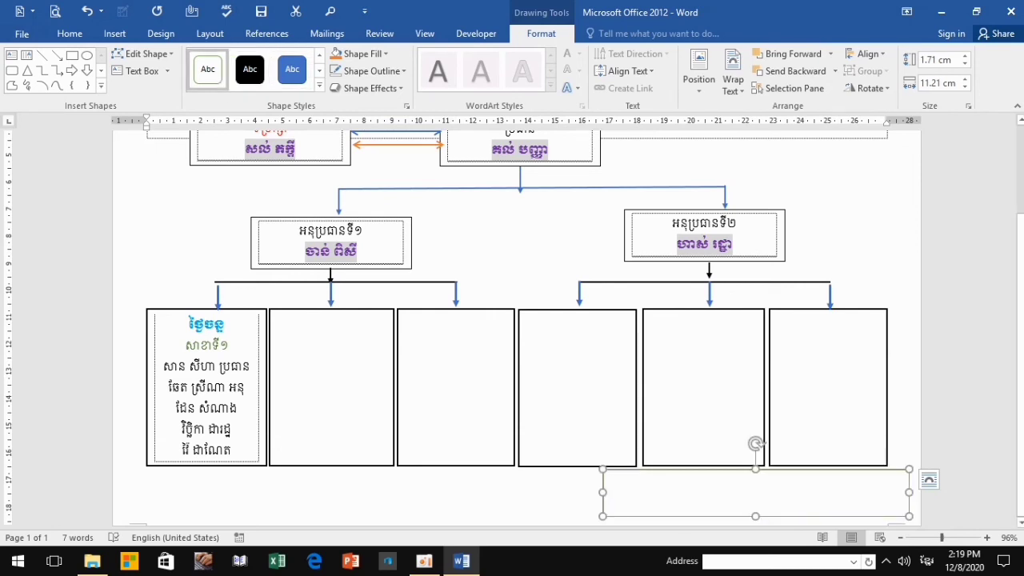
- Type 'ថ្ងៃ សុក្រ ១កើត ខែមិគសិរ ឆ្នាំជូត ទោស័ក ព.ស២៥៦៤' in the rectangle, then begin a second line
text(ថ្ង)
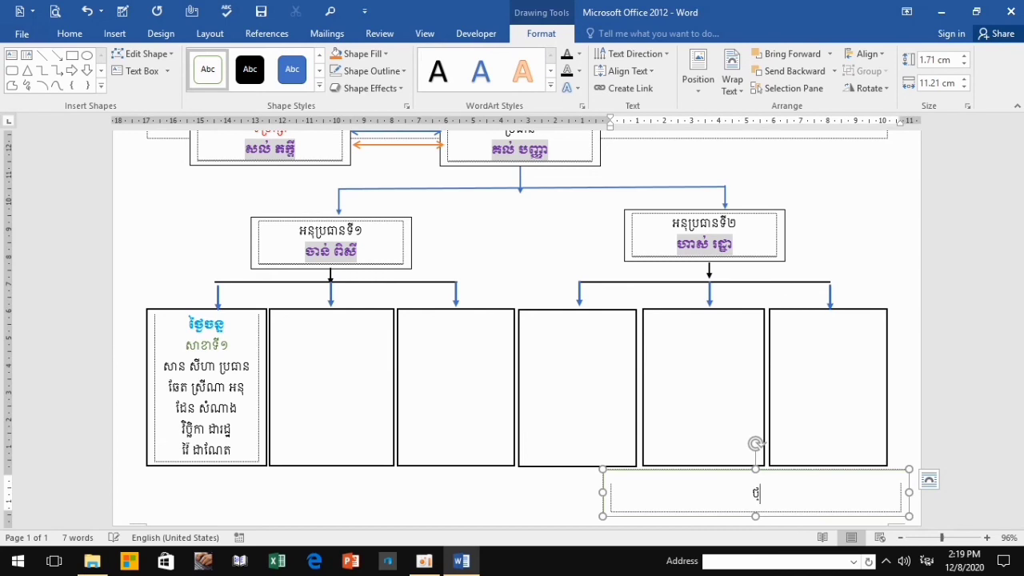
text(ៃ)
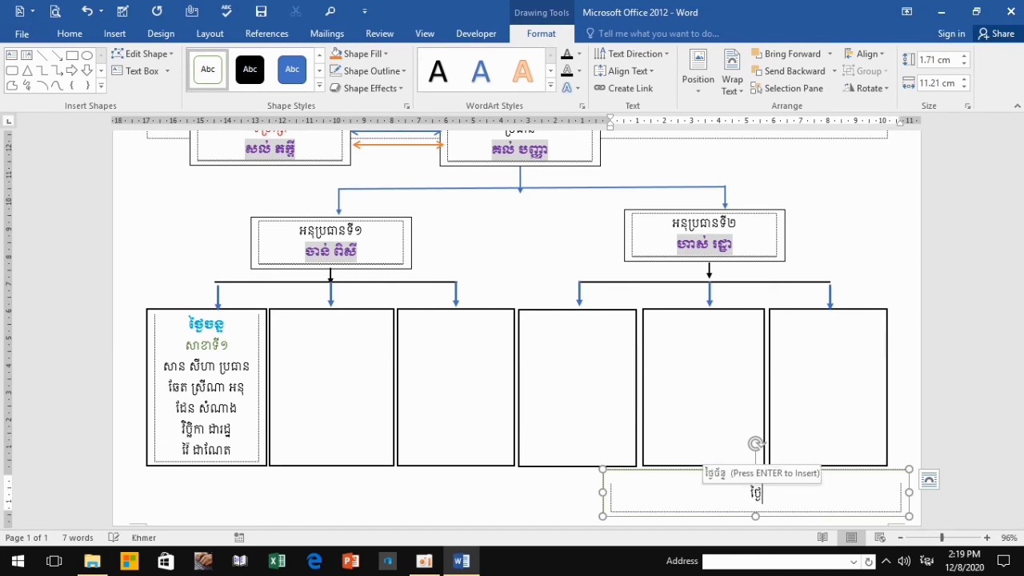
text( សុ)
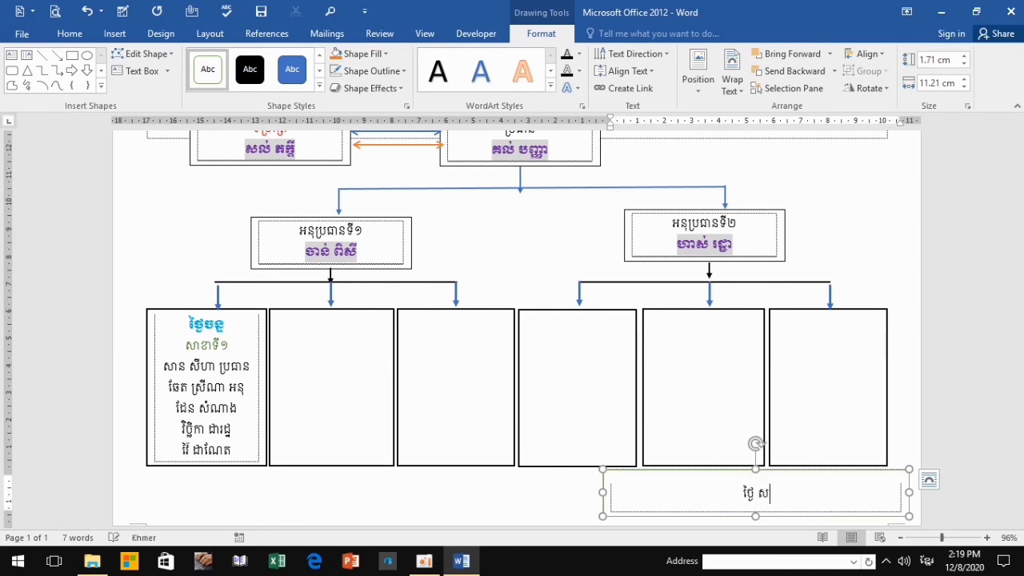
text(ក្រ)
text( ១ក)
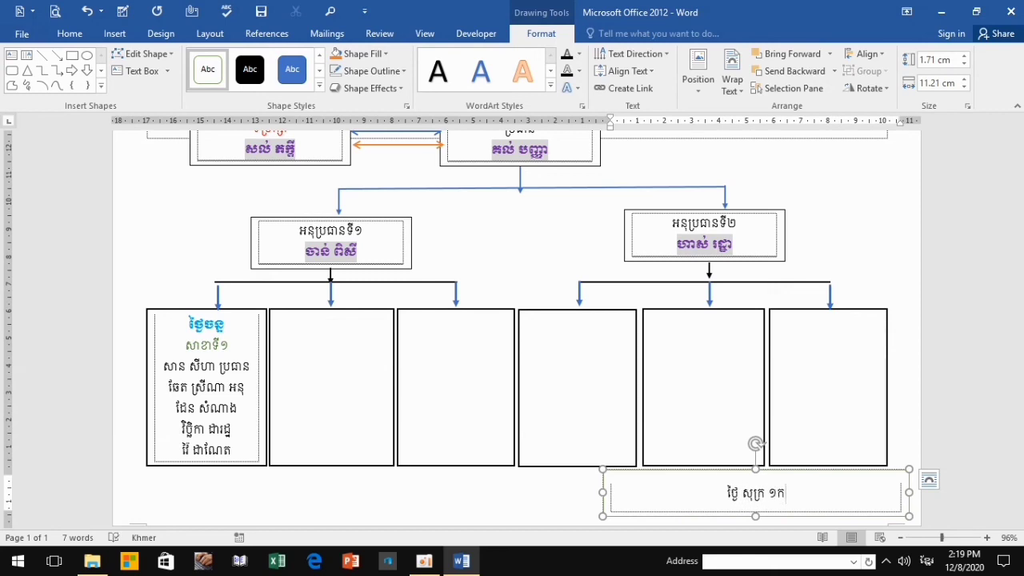
text(ើត)
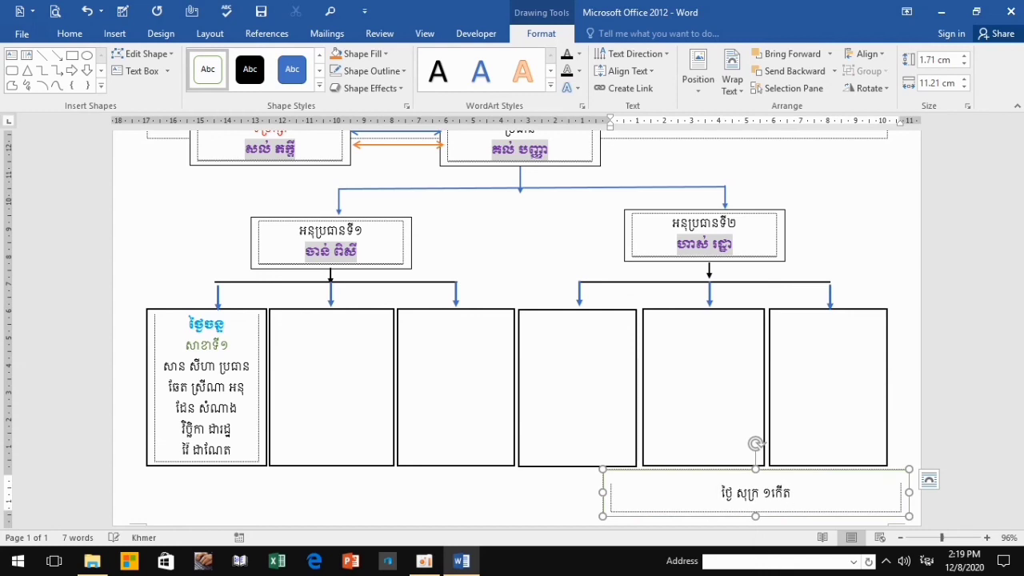
text( ខែ)
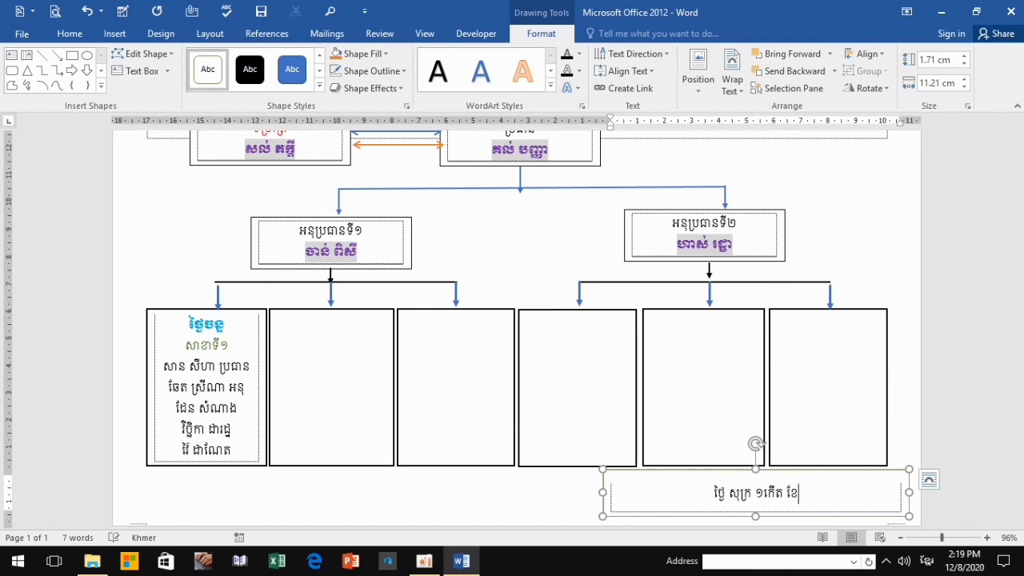
text(មិ)
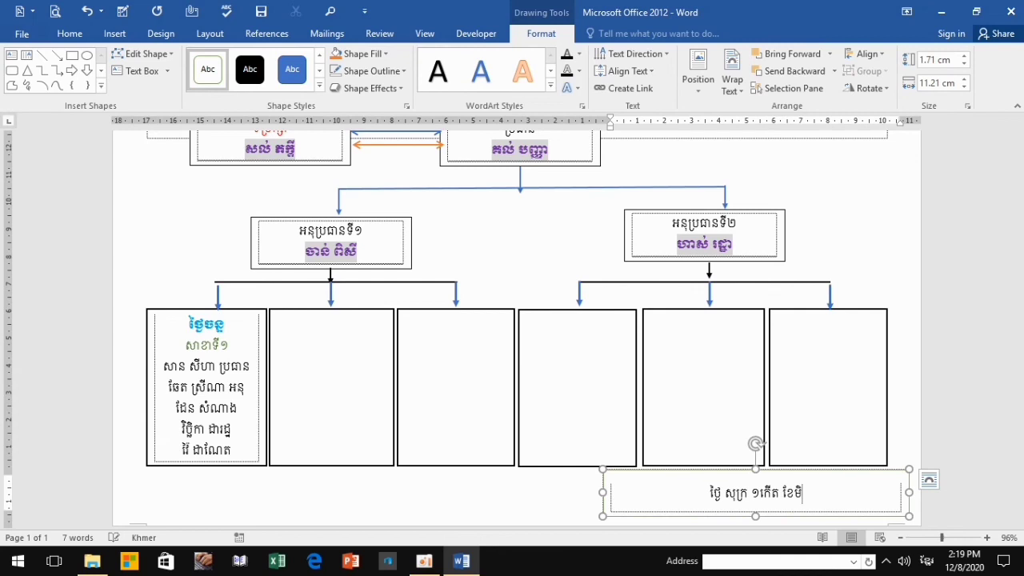
text(គសិរ)
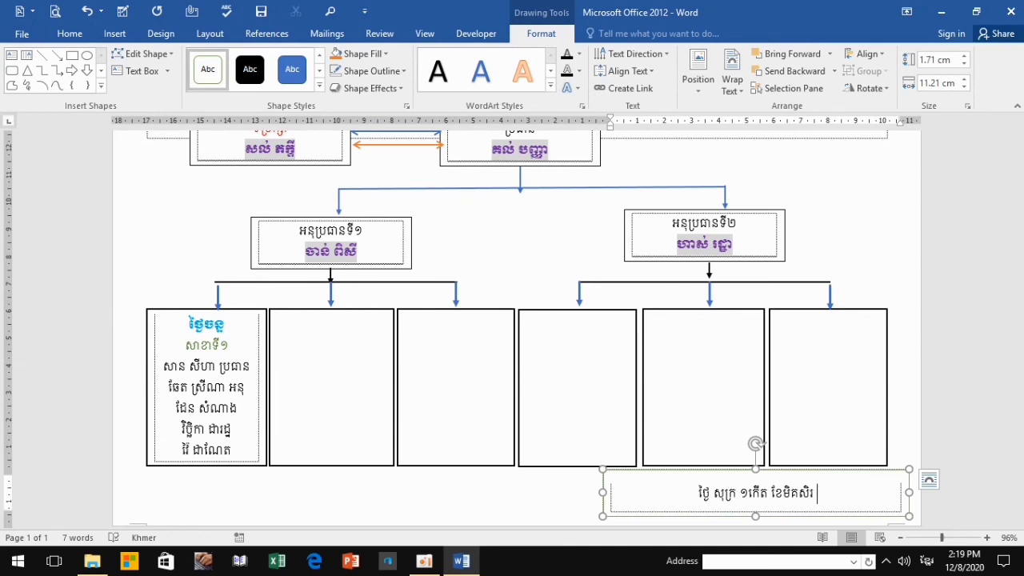
text( ឆ្ន)
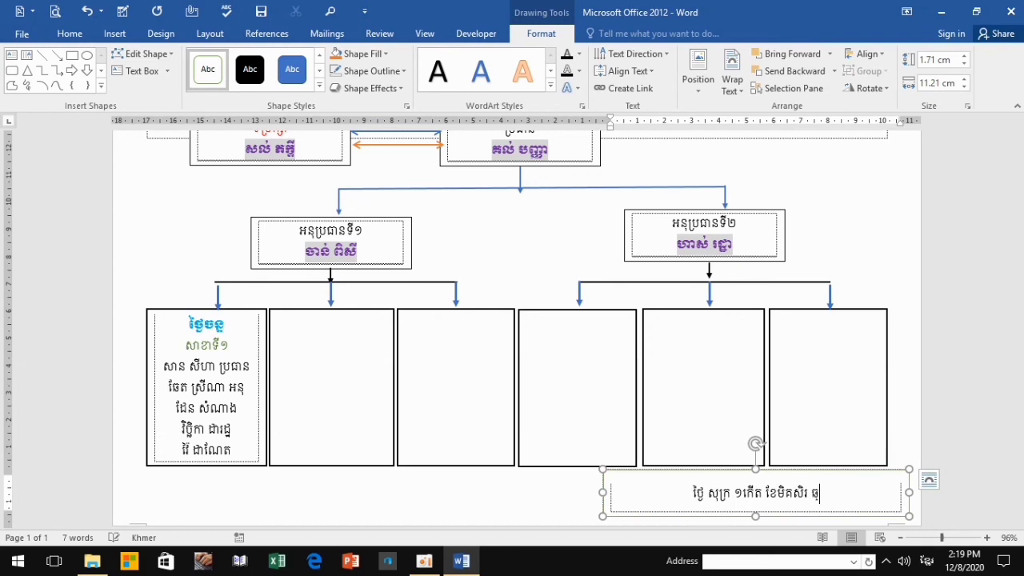
text(ាំ)
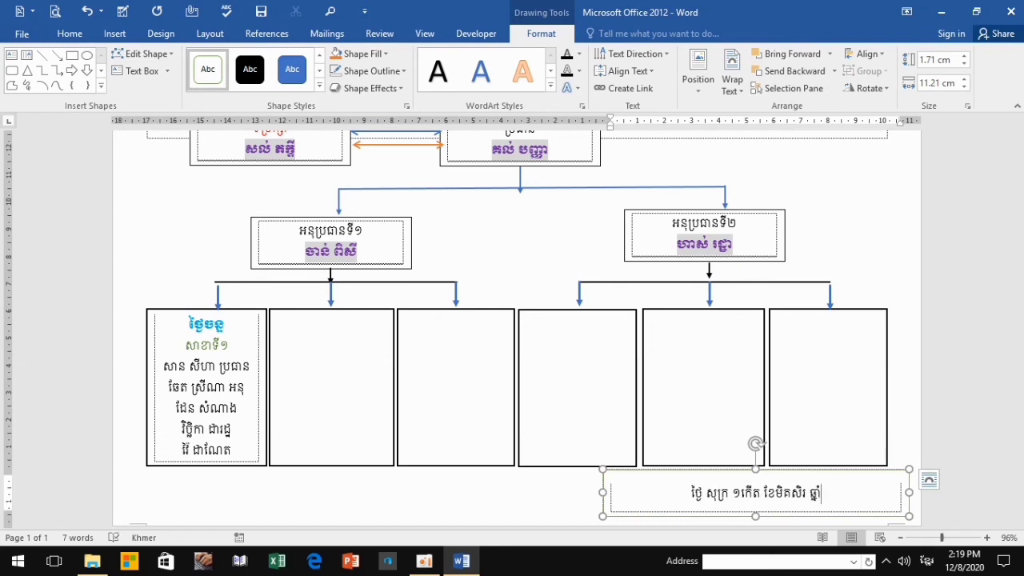
text(ជូត)
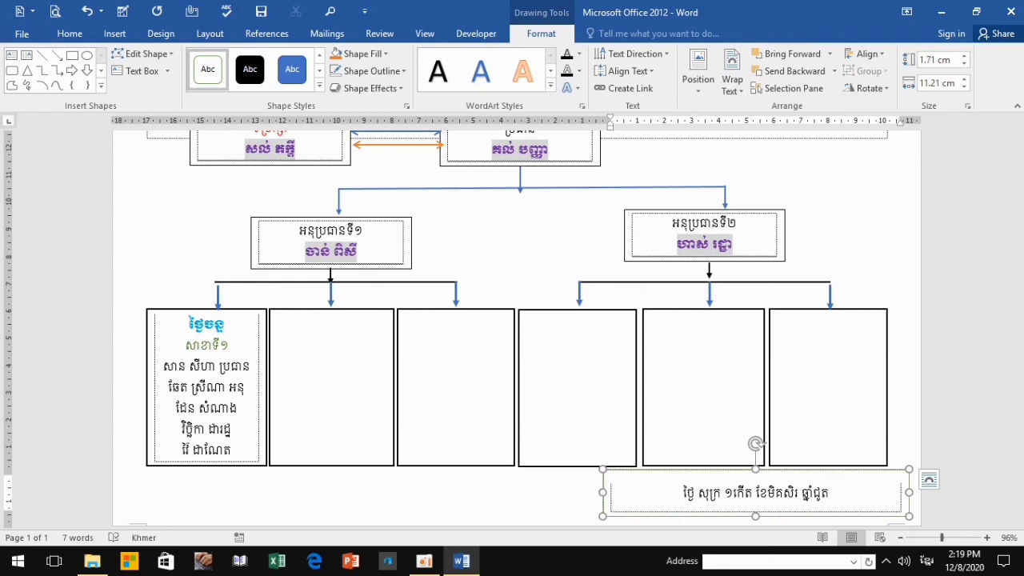
text( ទោ)
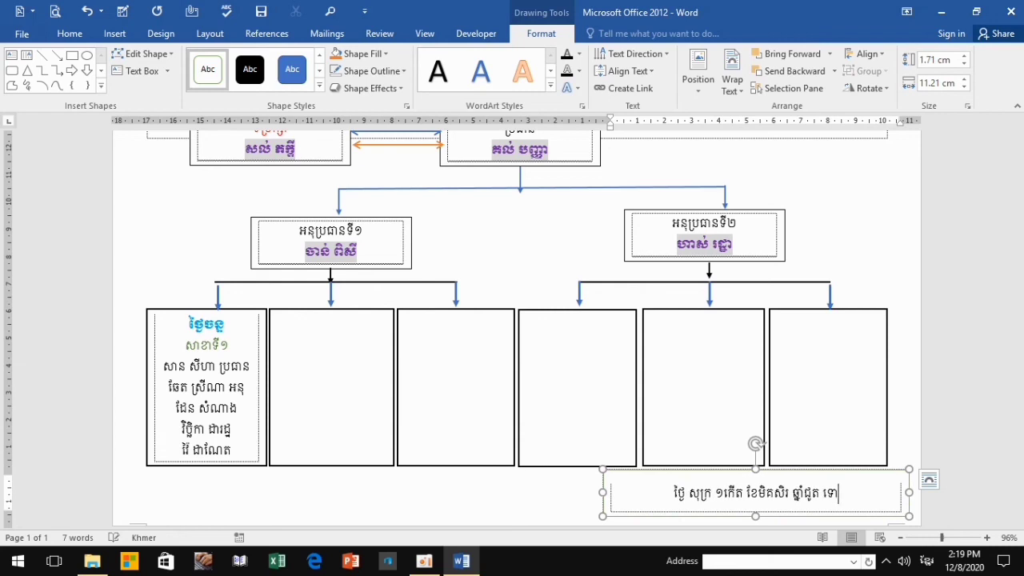
text(ស)
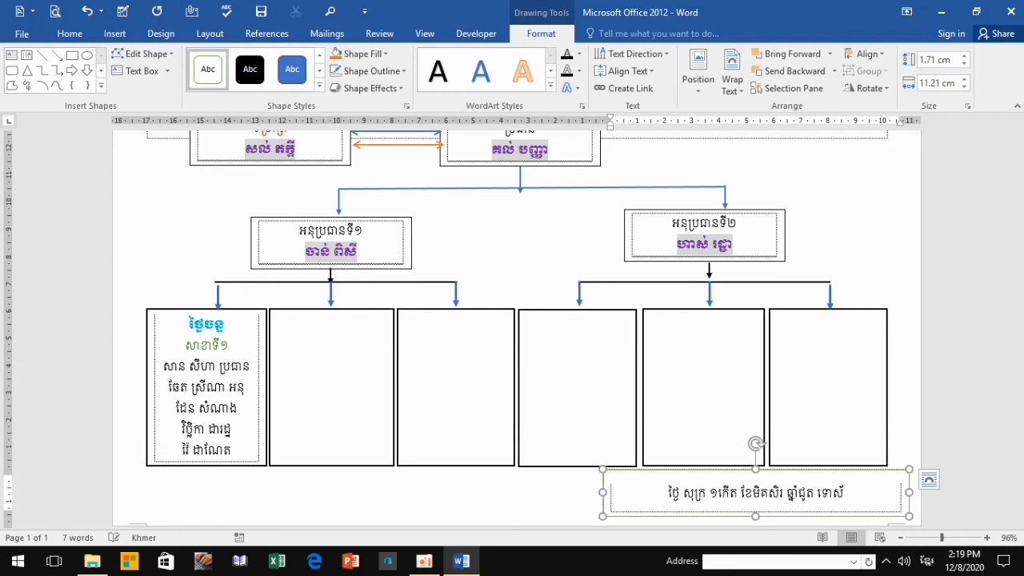
text(័ក)
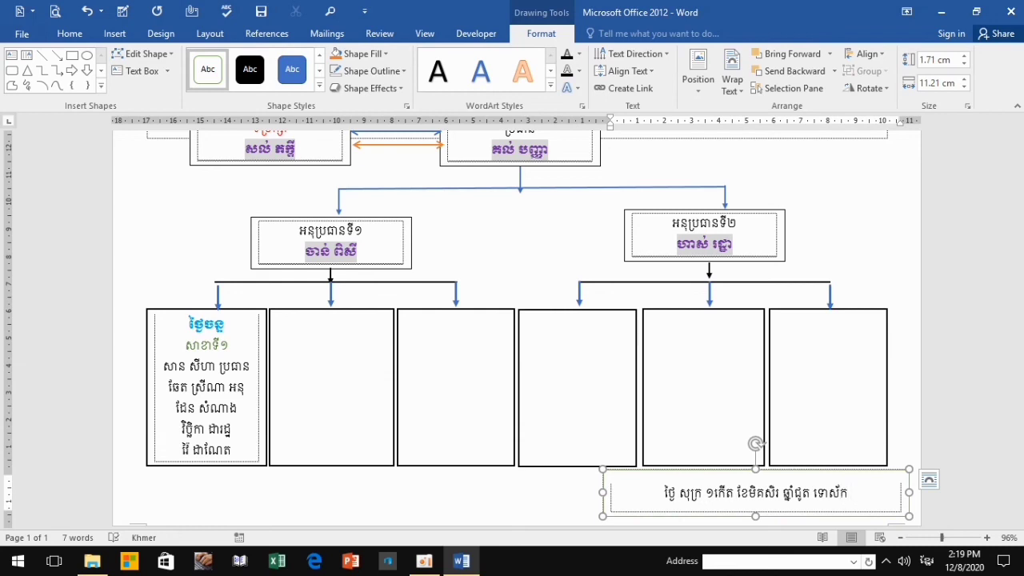
text( ព.ស២៥៦៤)
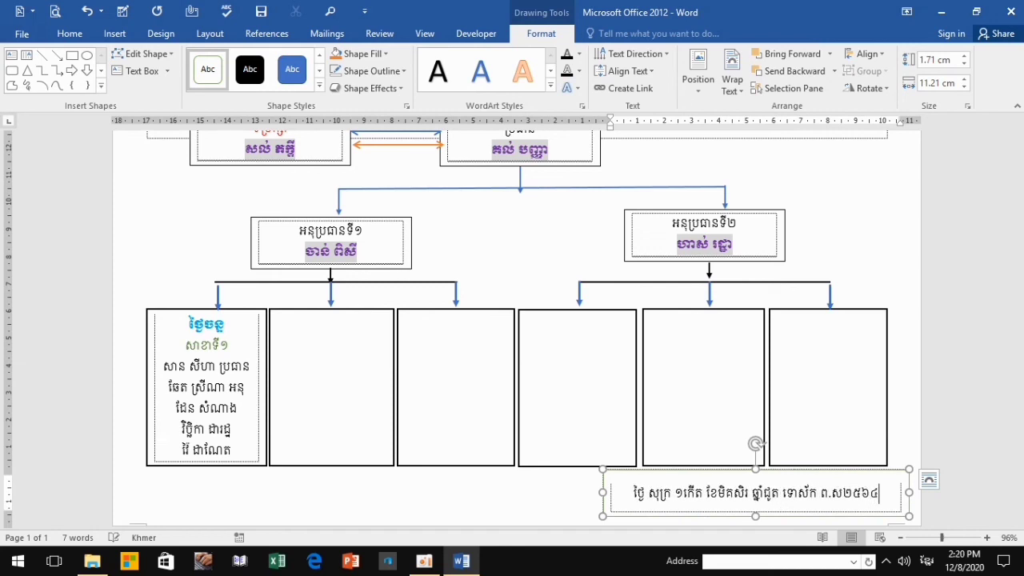
key(Return)
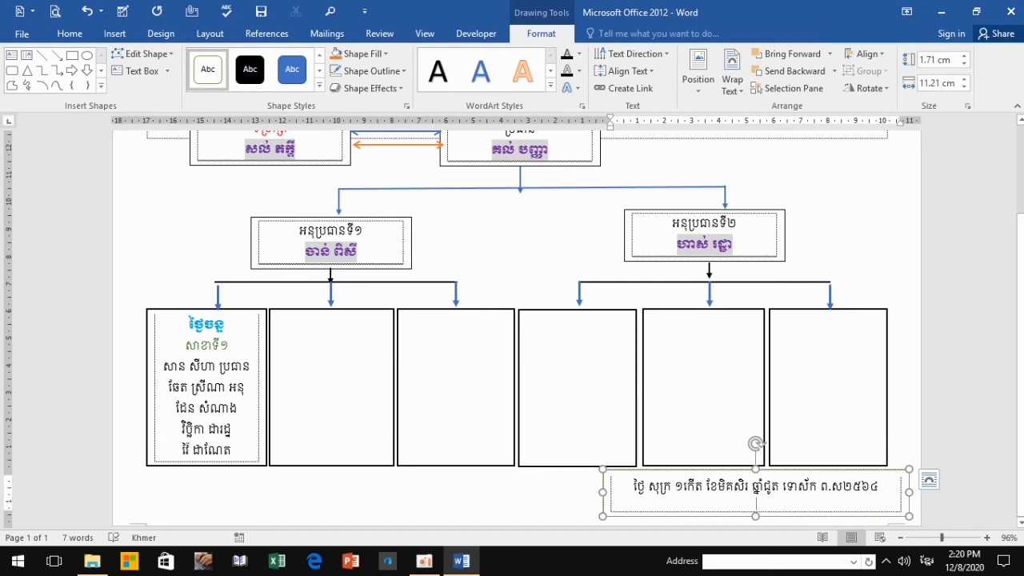
- Type 'ថ្ងៃទី ១៥ ខែធ្នូ ឆ្នាំ២០២០' on the second line and stretch the box to 1.85 cm tall
text(ថ្ងៃ)
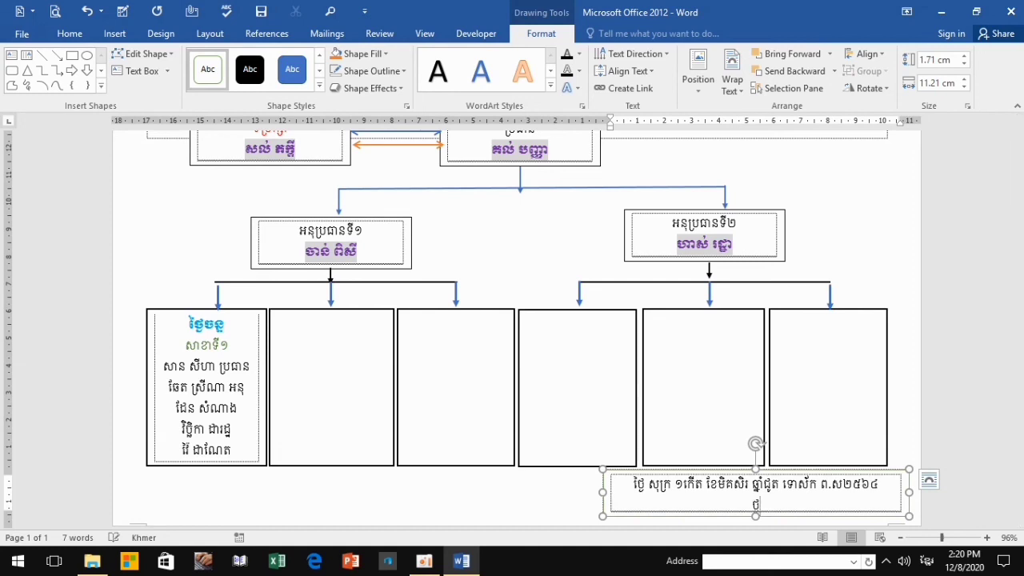
text(ទ)
text(ី)
text( ១៥)
text( ខែ)
text(ធ)
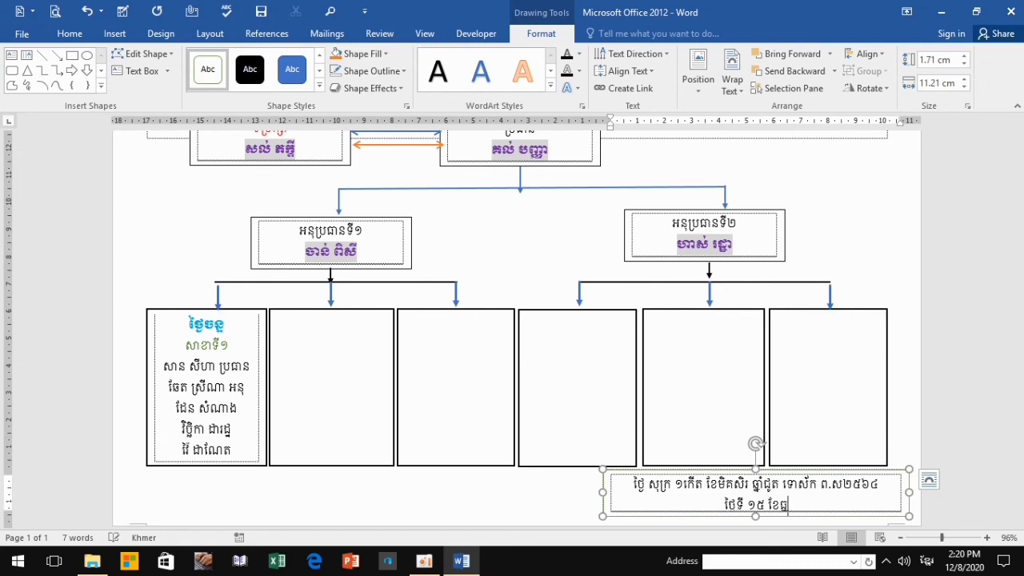
text(្ន)
text(ូ ឆ្នាំ២០២០)
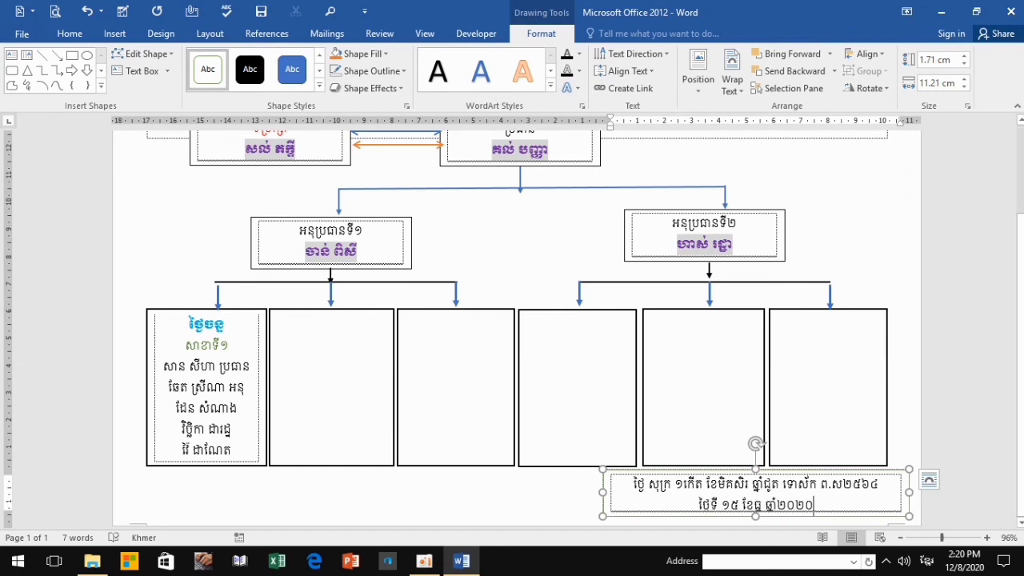
drag(755, 515, 755, 520)
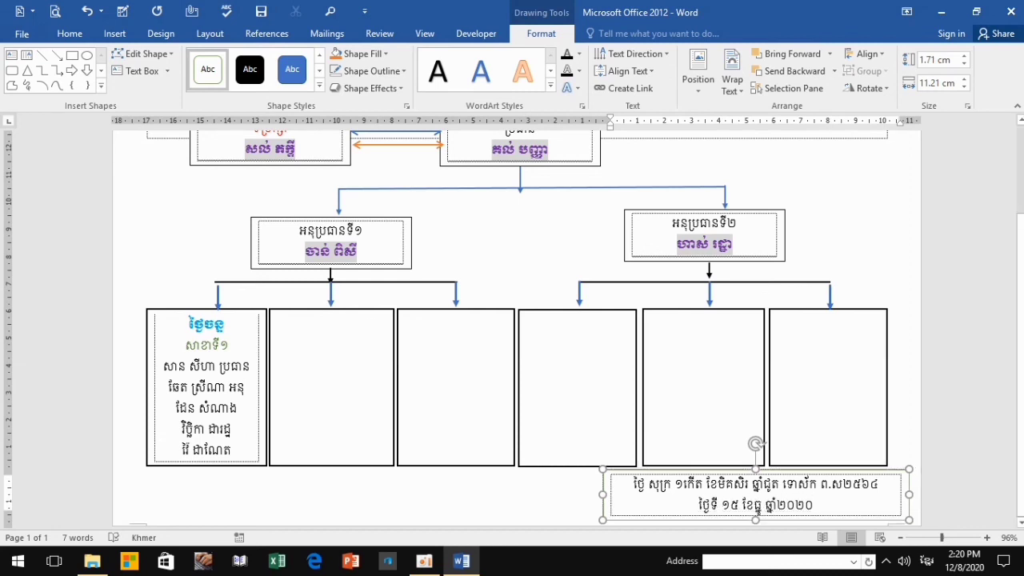
- Select the whole date box, look over the page, and open the print preview with Ctrl+P
click(878, 483)
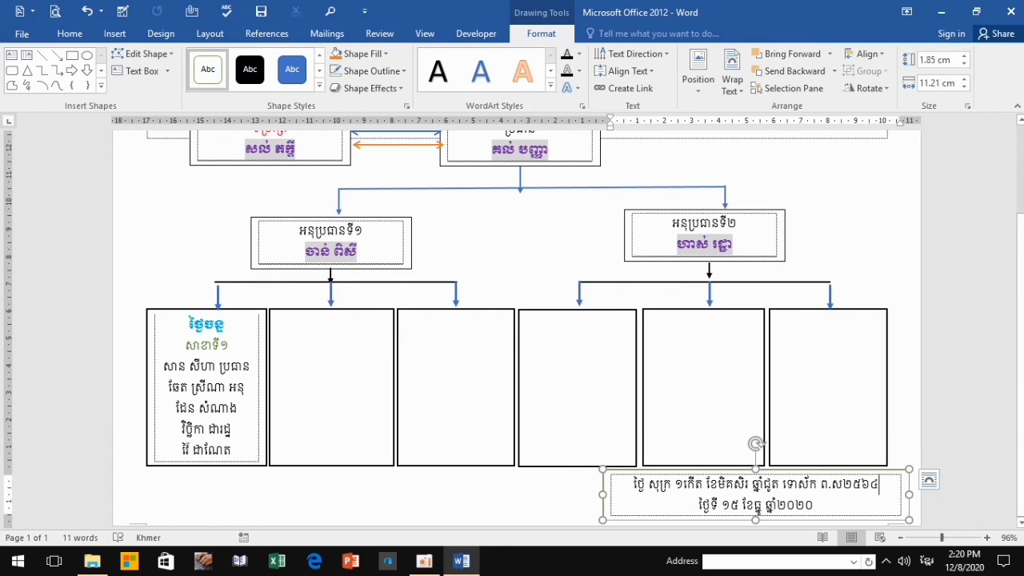
key(Escape)
scroll(516, 328, up, 2)
scroll(517, 328, down, 2)
scroll(517, 327, up, 2)
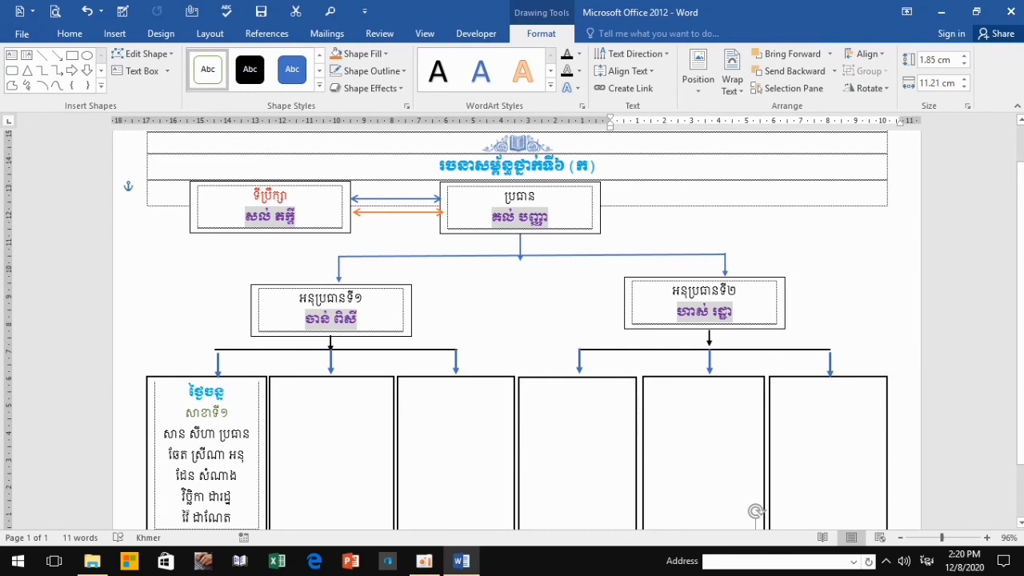
key(ctrl+p)
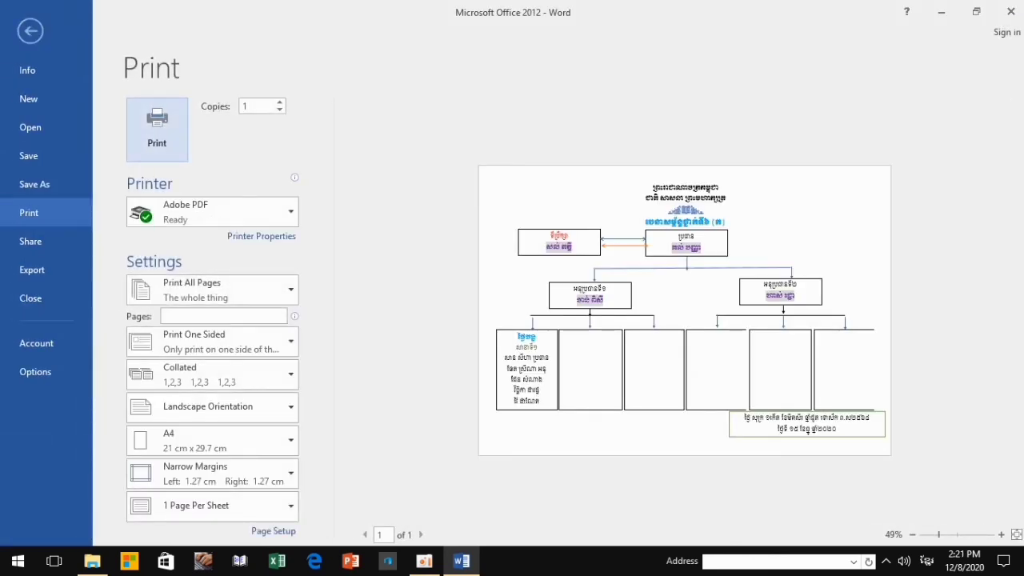
- Return to the document and set the ribbon display to Show Tabs only
click(31, 31)
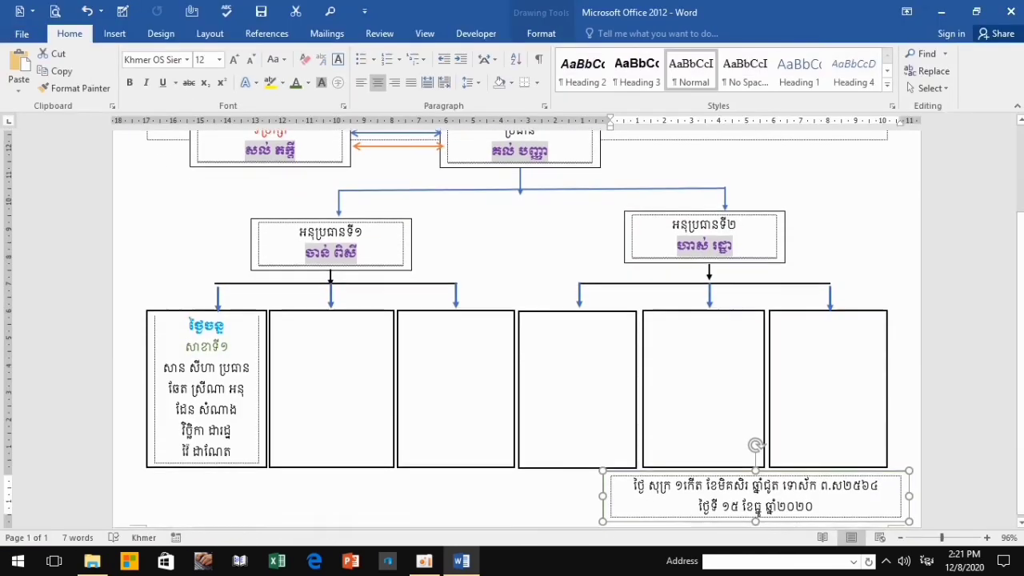
click(906, 12)
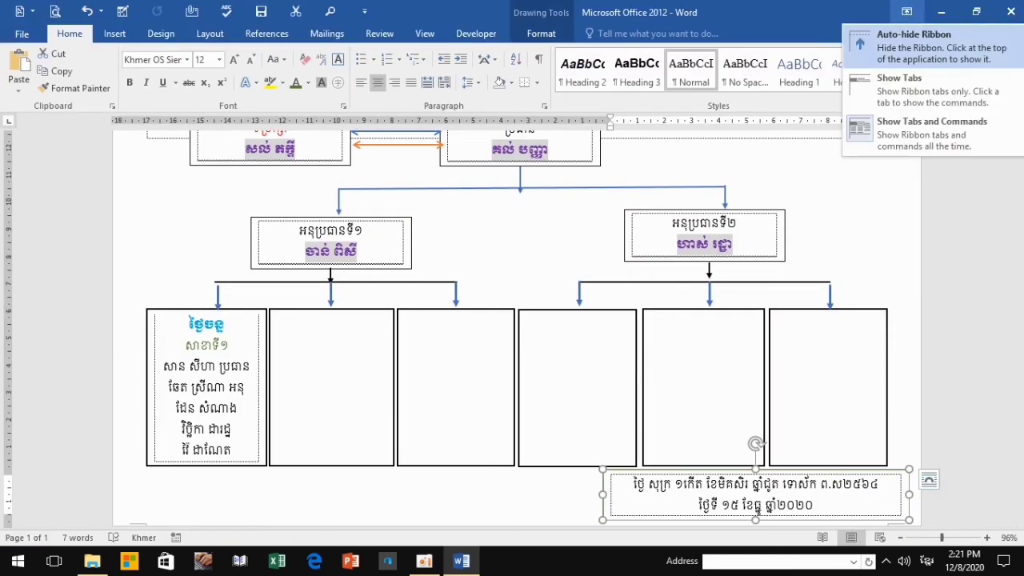
click(899, 83)
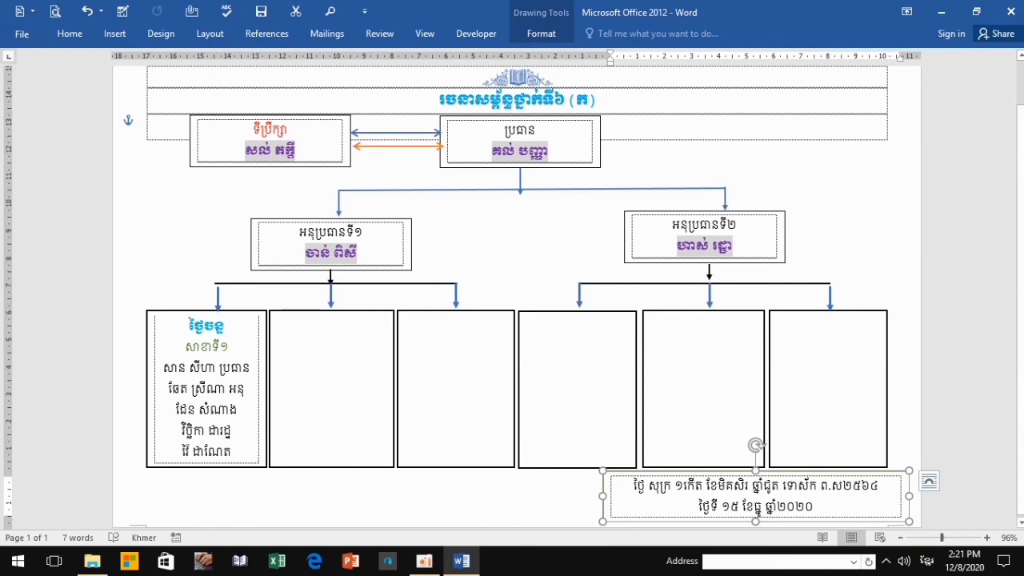
scroll(516, 296, up, 1)
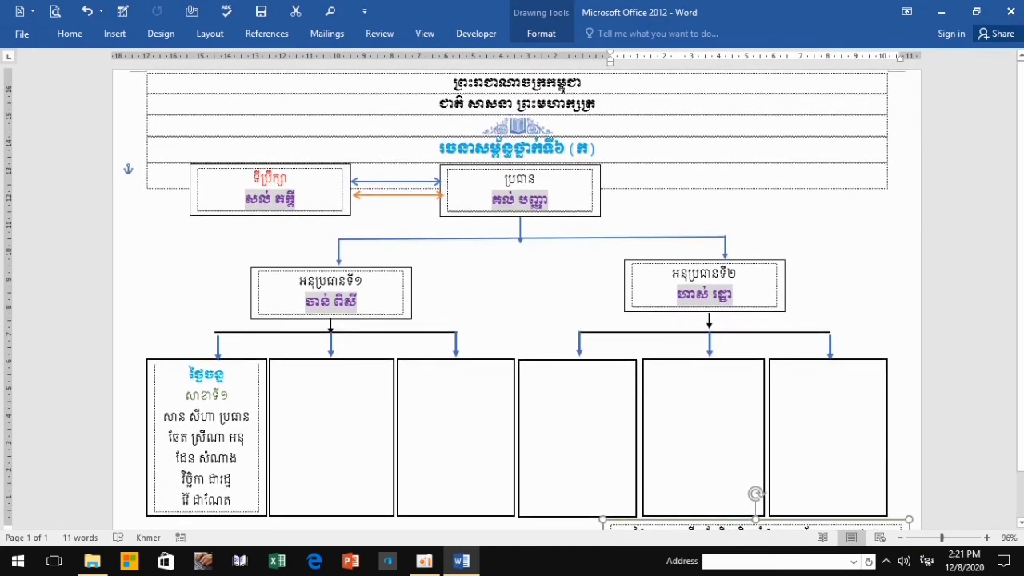
scroll(516, 296, down, 1)
scroll(516, 296, up, 1)
- Make the អនុប្រធានទី១ title red
drag(357, 308, 299, 280)
click(115, 32)
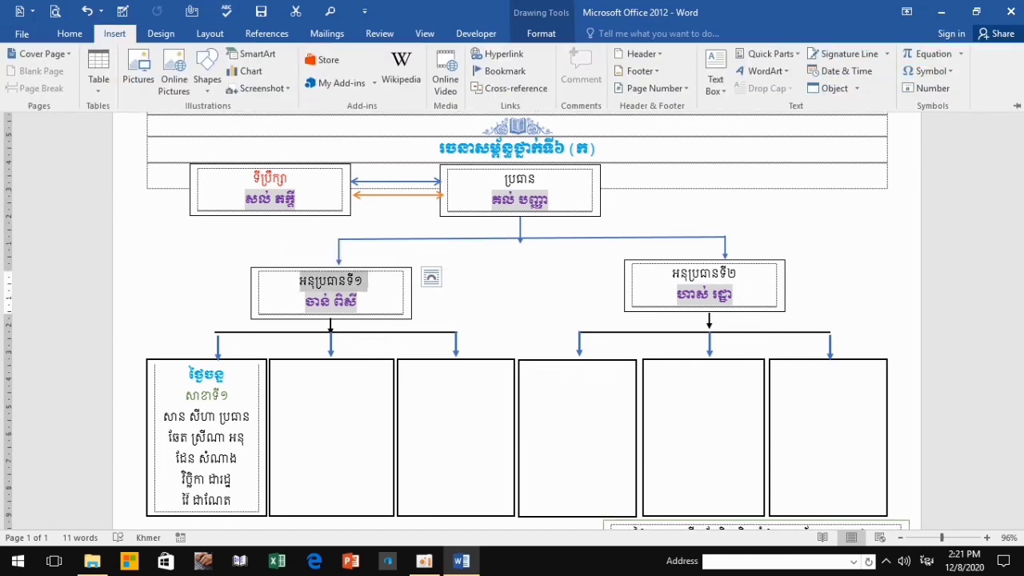
click(70, 33)
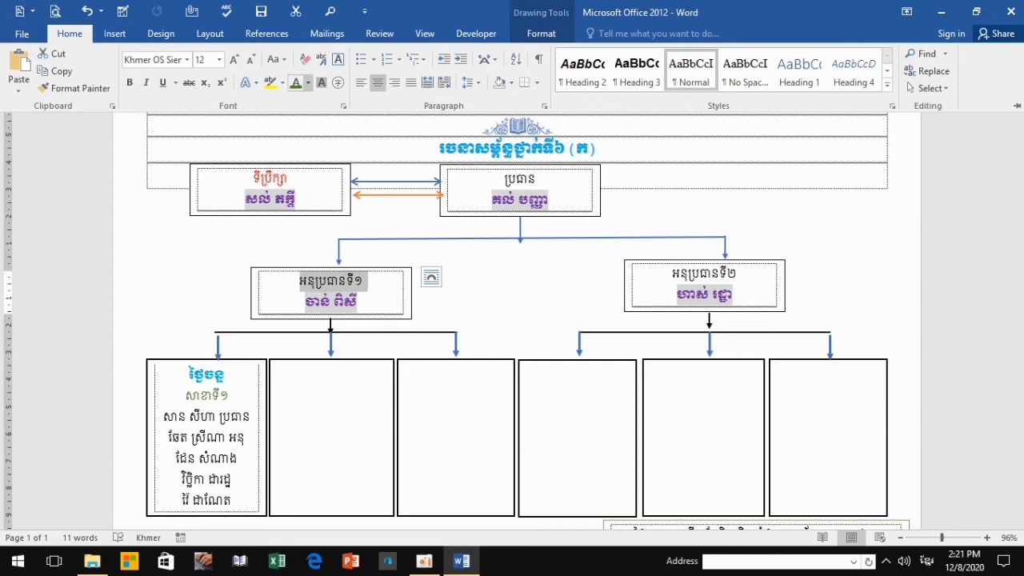
click(307, 82)
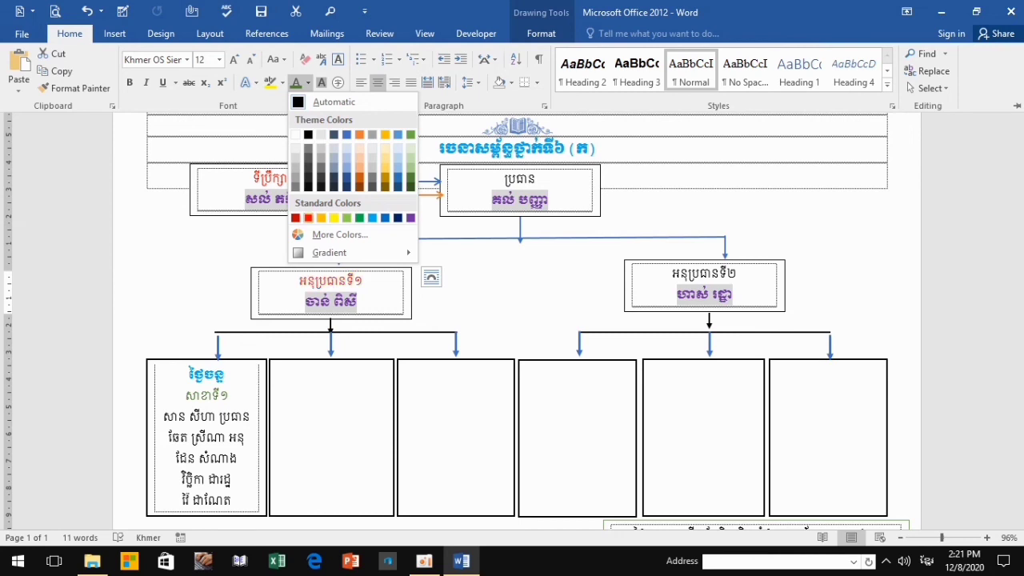
click(295, 218)
key(ctrl+F1)
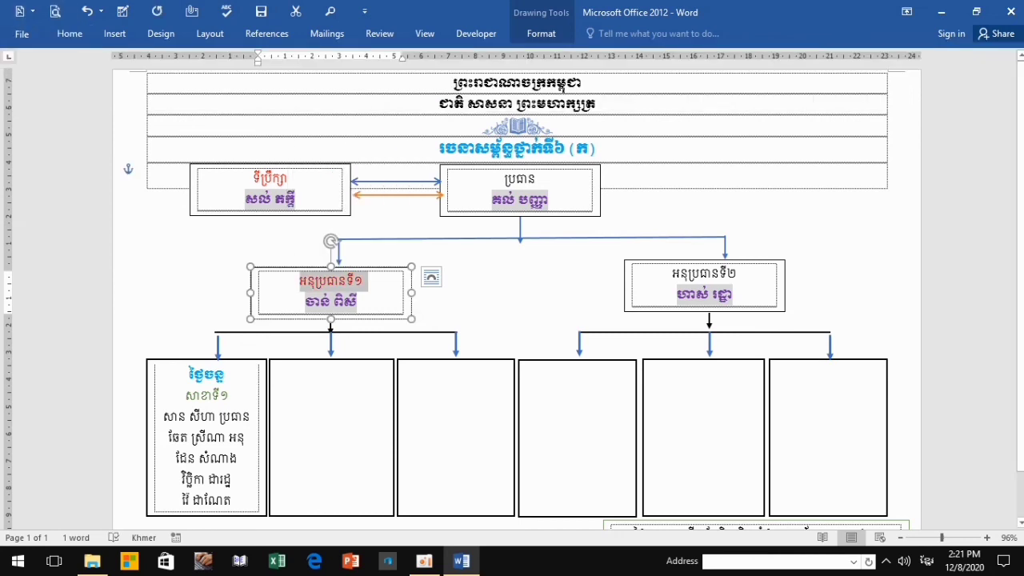
- Apply the same red font colour to the អនុប្រធានទី២ title
drag(736, 273, 672, 272)
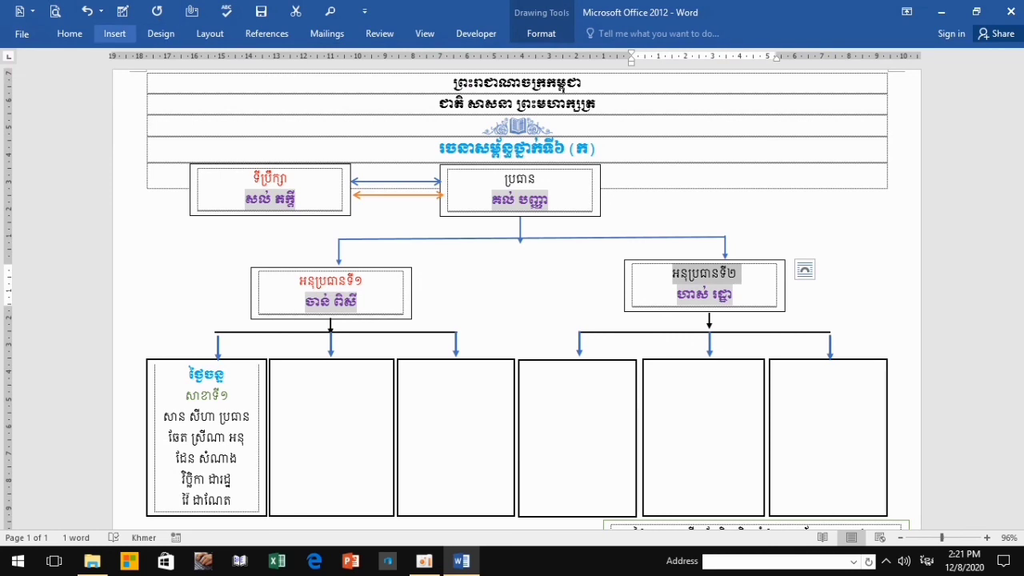
click(69, 34)
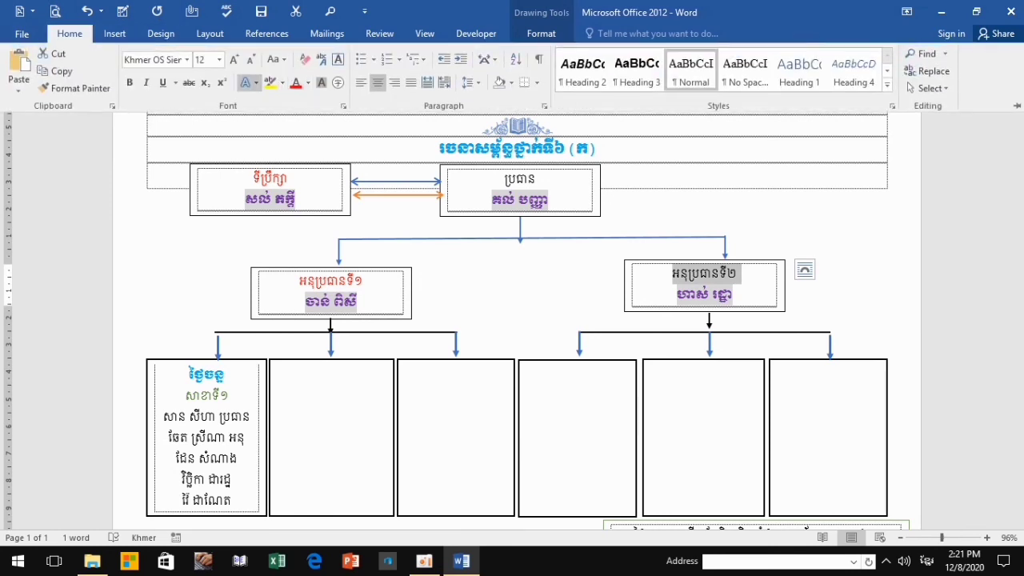
click(307, 82)
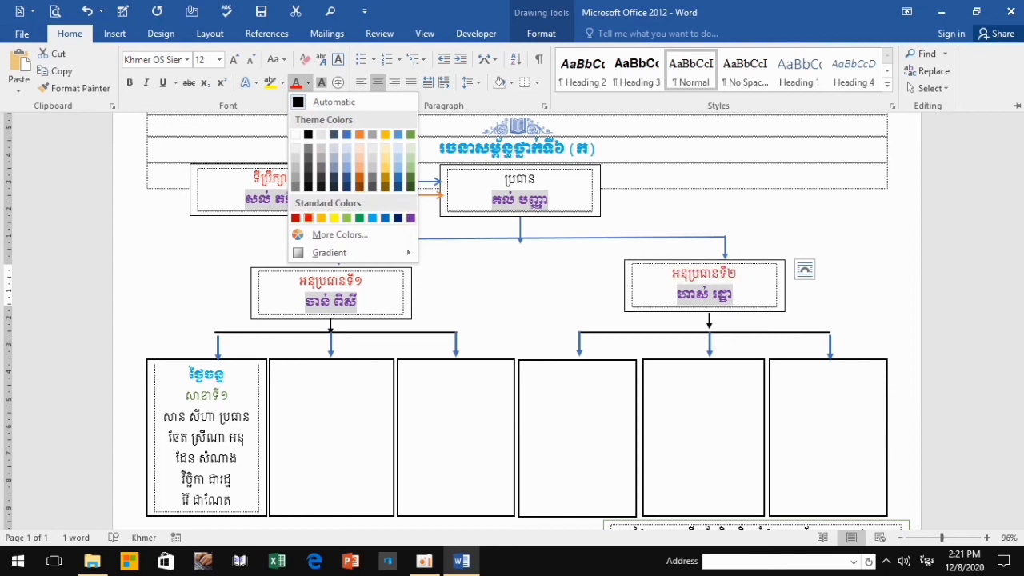
key(Escape)
key(ctrl+F1)
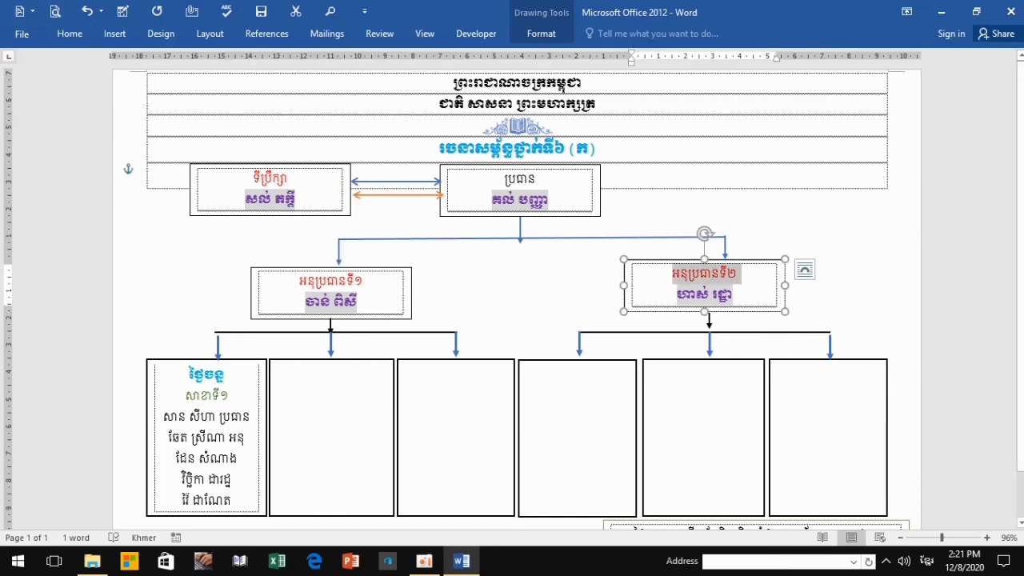
- Colour the ប្រធាន title red to match the other headings
click(531, 178)
double_click(520, 178)
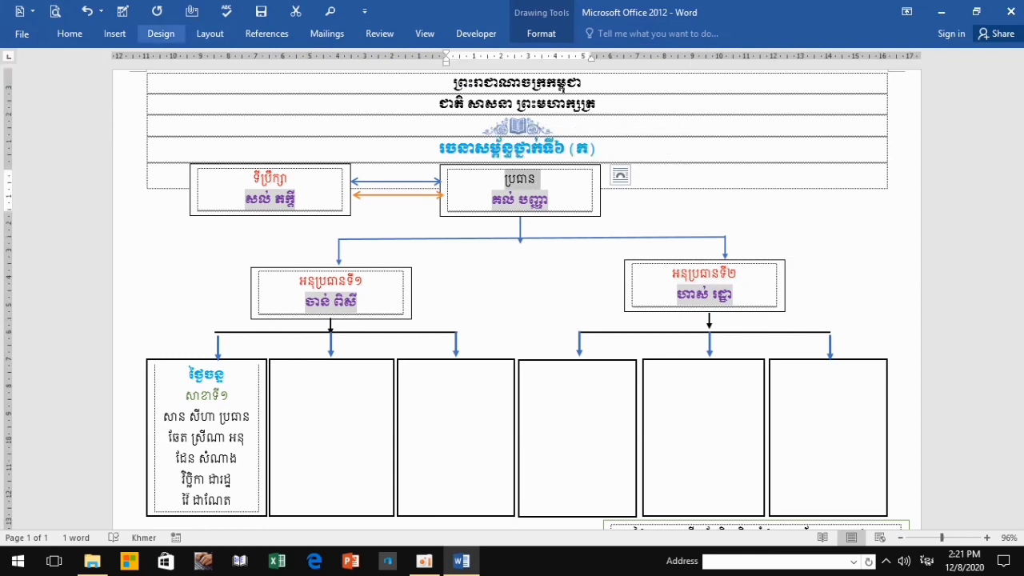
click(70, 33)
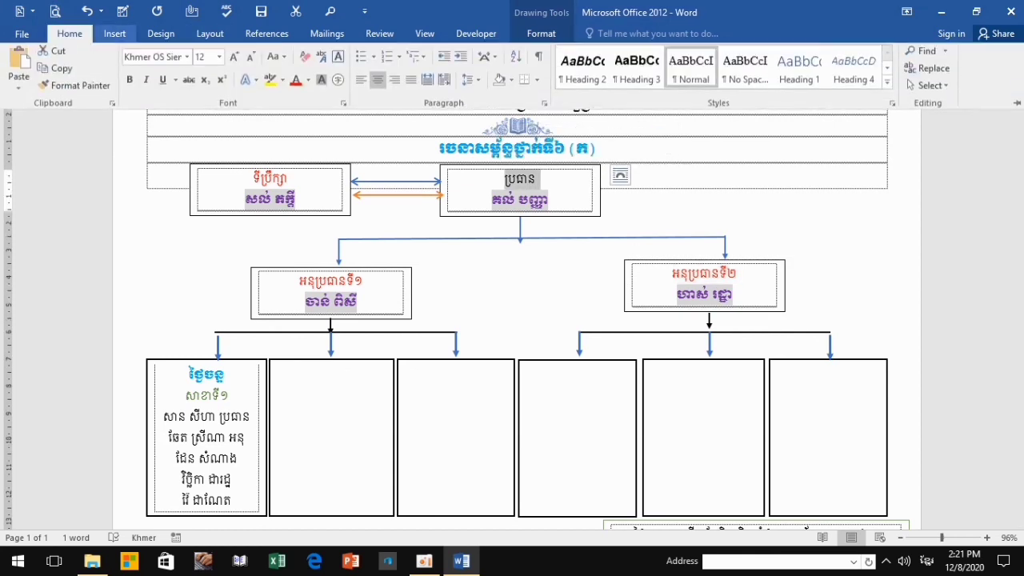
key(Escape)
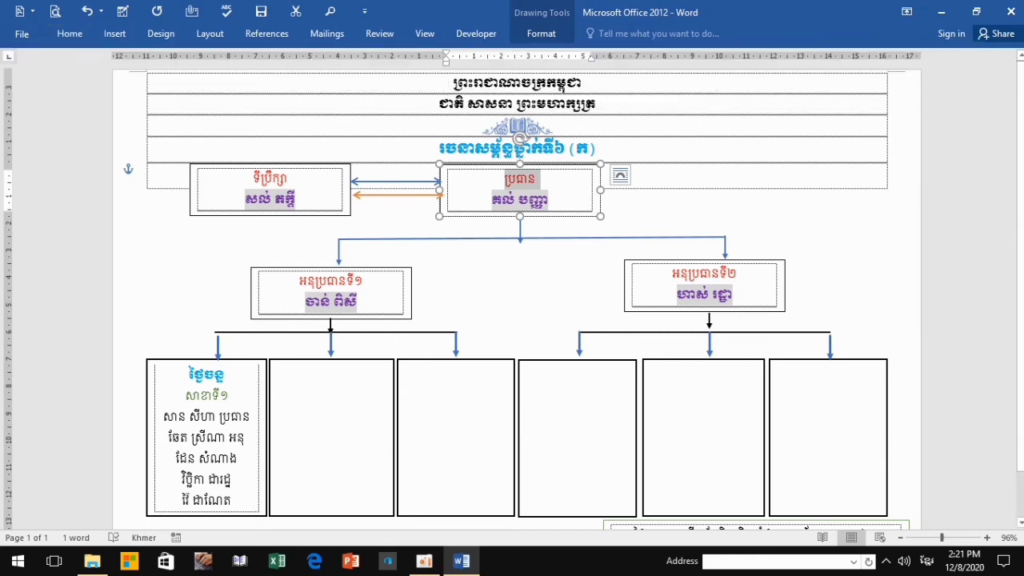
scroll(517, 296, down, 2)
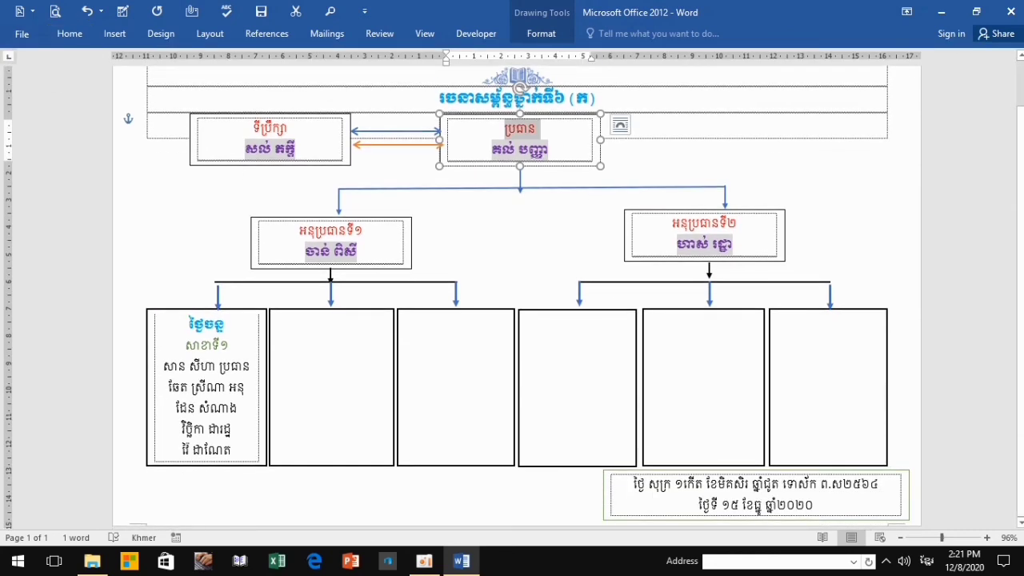
scroll(516, 296, up, 1)
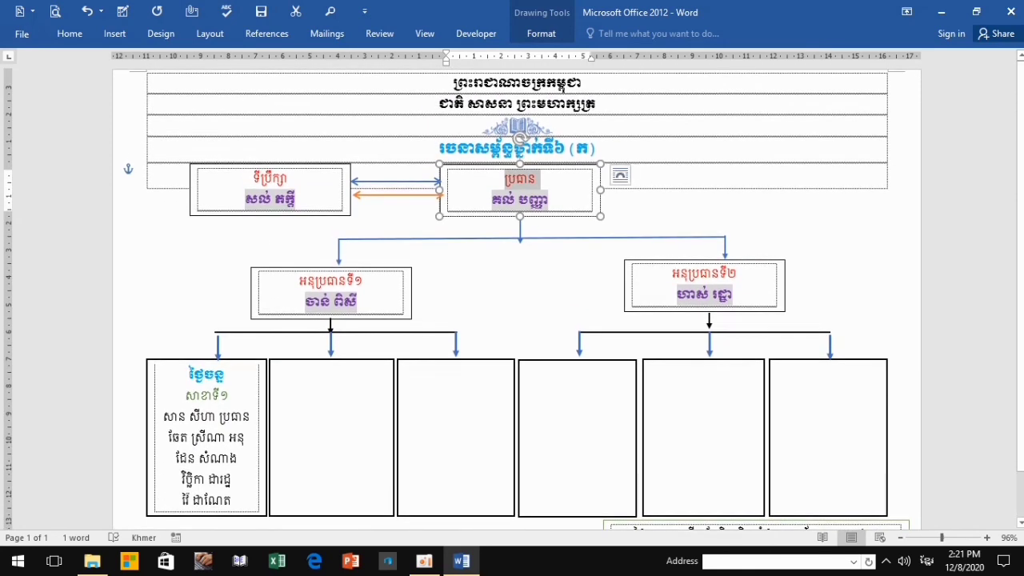